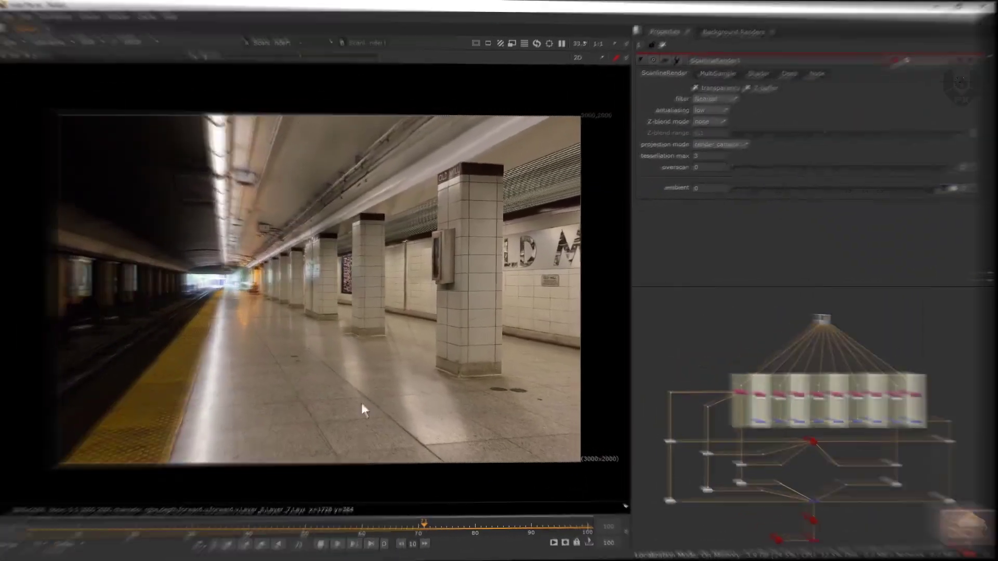
Step: Scrub the subway platform projection, return to the first frame and play it to review the camera move
click(318, 542)
drag(320, 527, 217, 523)
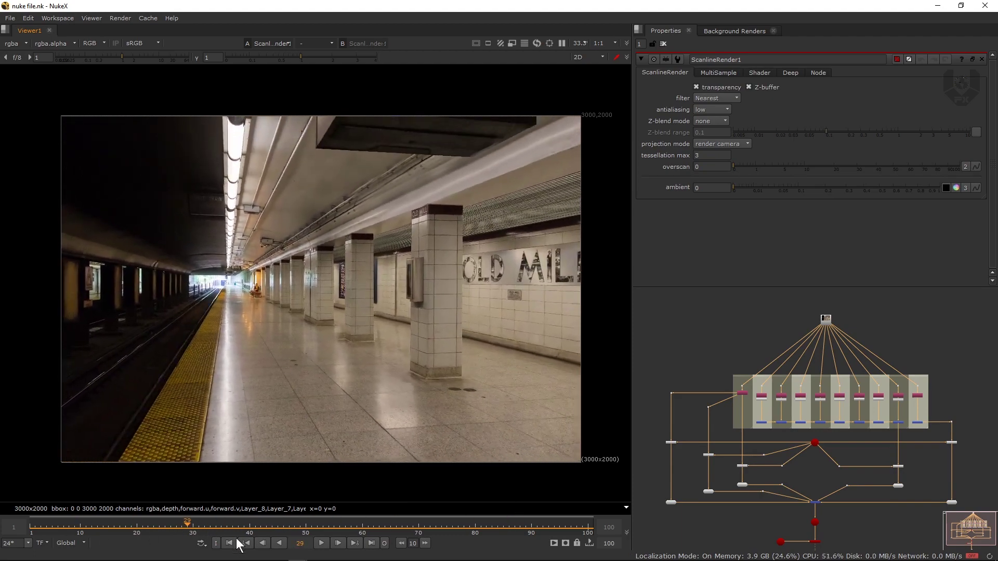
click(229, 543)
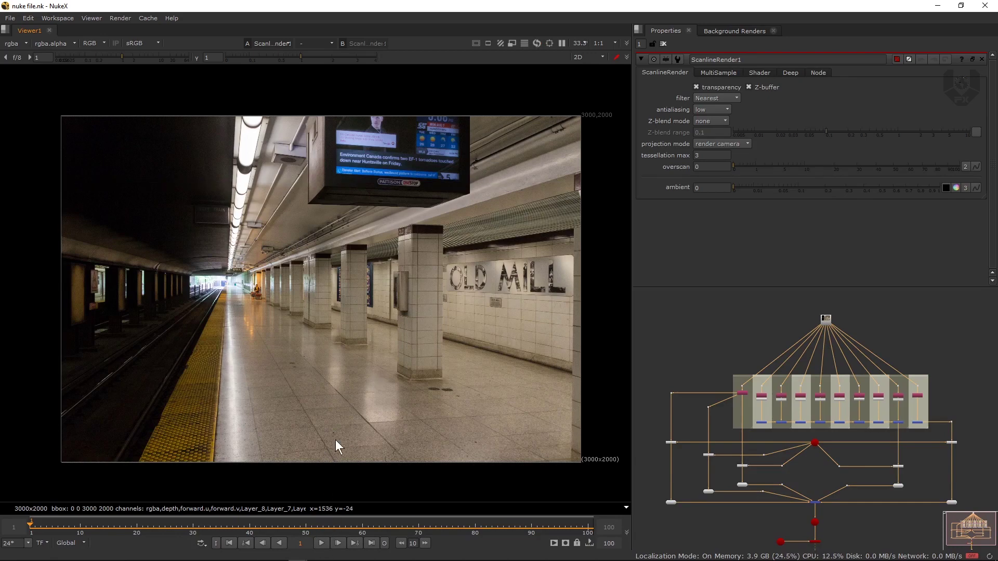
click(320, 543)
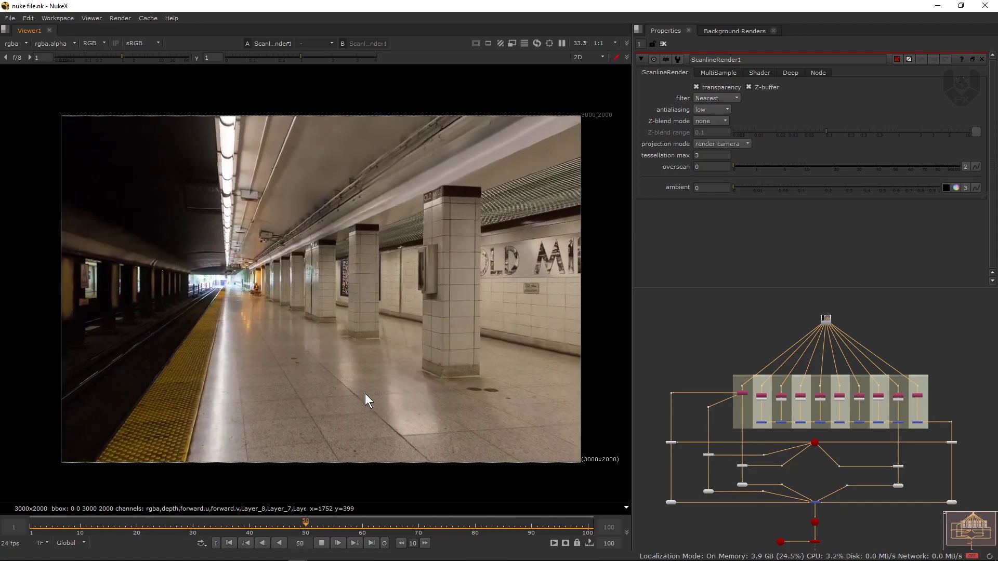
mouse_move(323, 552)
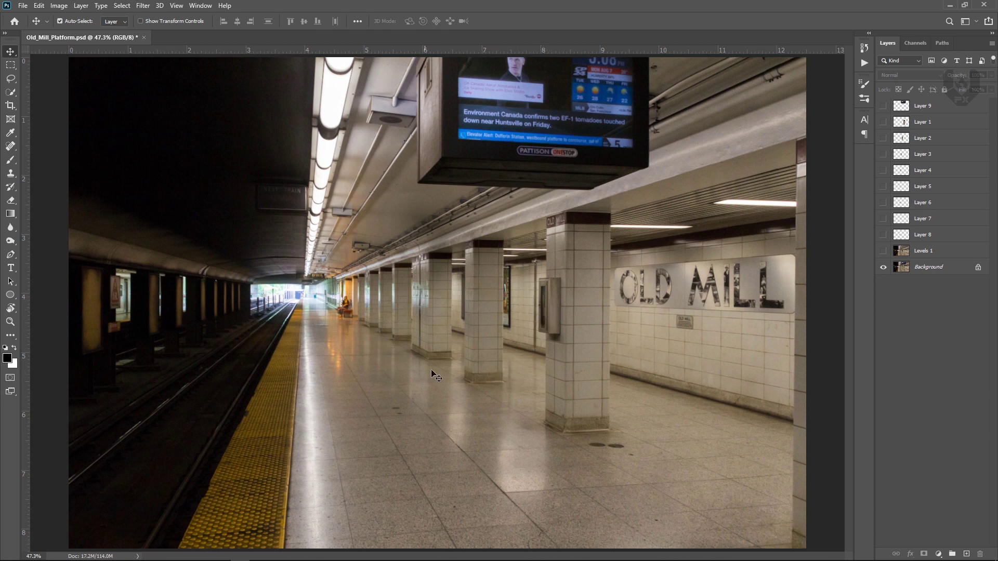
Step: Switch to Photoshop and set up a red brush on a new layer in Old_Mill_Platform.psd
click(10, 160)
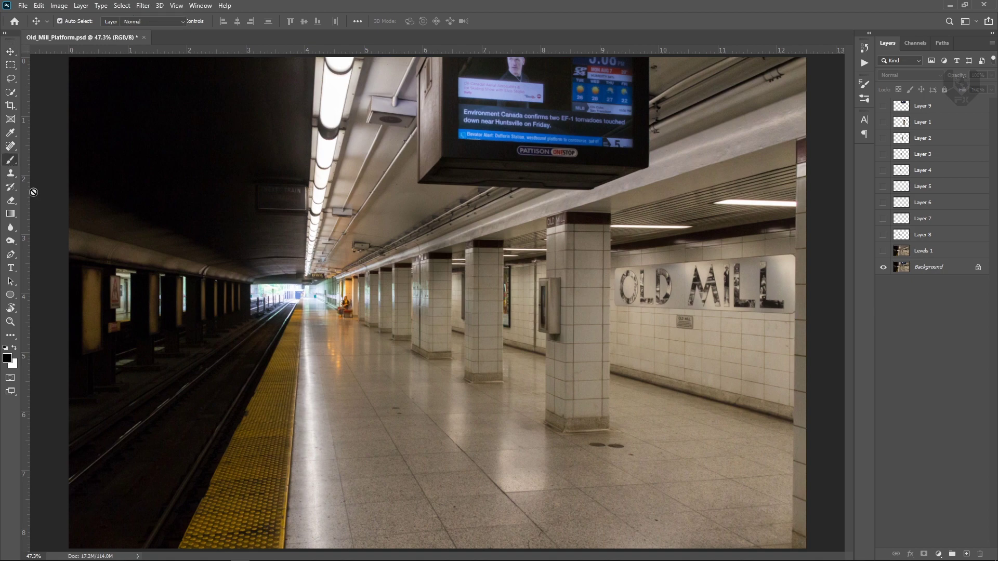
click(9, 358)
drag(673, 174, 627, 103)
click(841, 104)
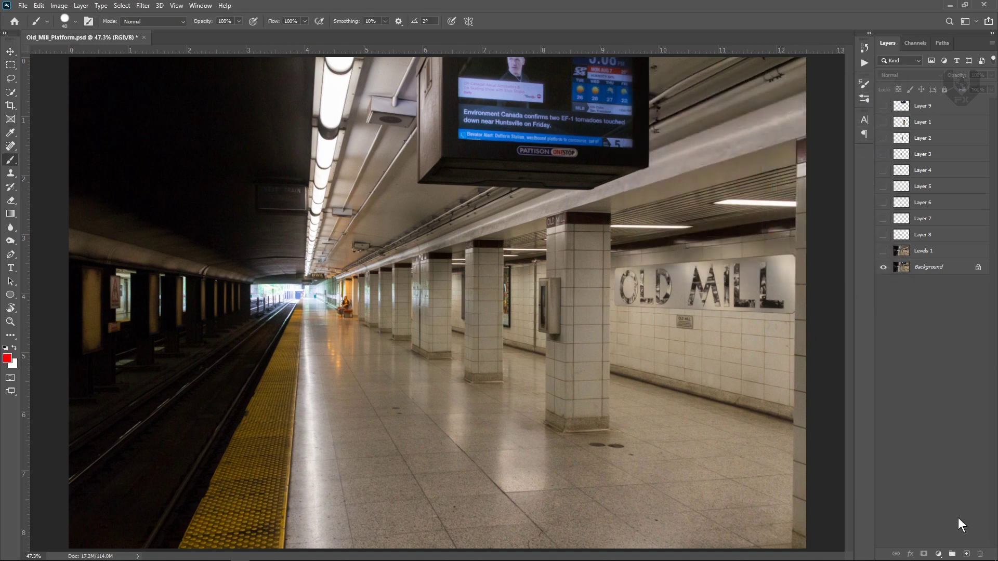
click(965, 553)
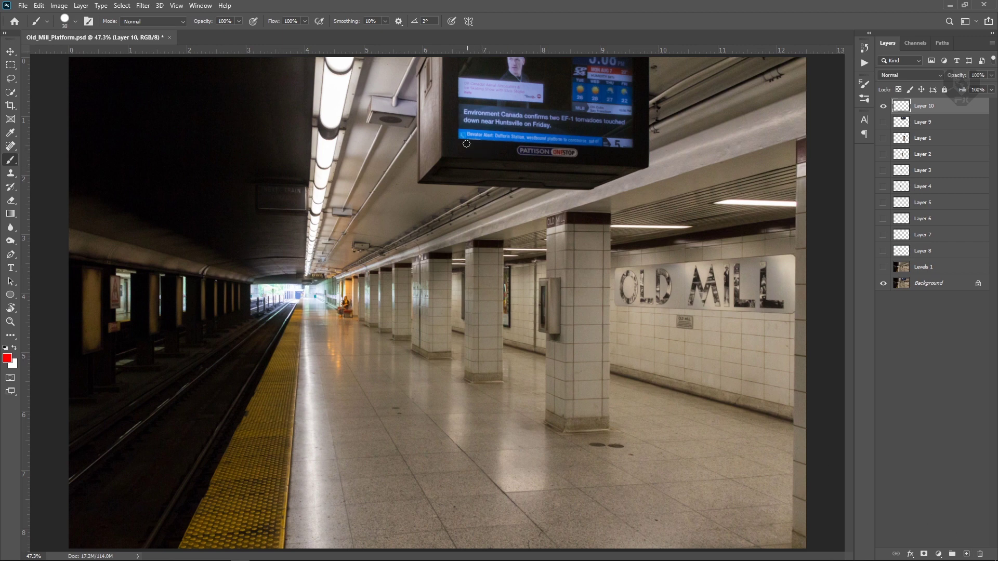
Step: Paint red marks over the hanging screen, the columns and the ceiling beam edges, and delete that marking layer
drag(453, 131, 520, 124)
drag(577, 287, 603, 278)
drag(481, 319, 497, 316)
mouse_move(430, 315)
mouse_down()
mouse_move(441, 314)
mouse_move(404, 304)
mouse_up()
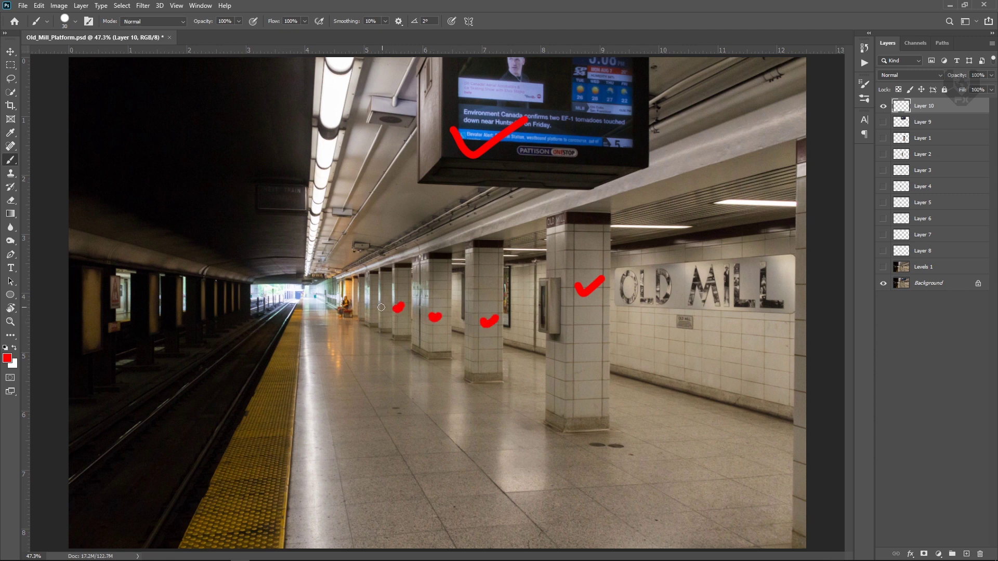
drag(742, 120, 648, 161)
drag(464, 224, 359, 269)
drag(546, 237, 633, 194)
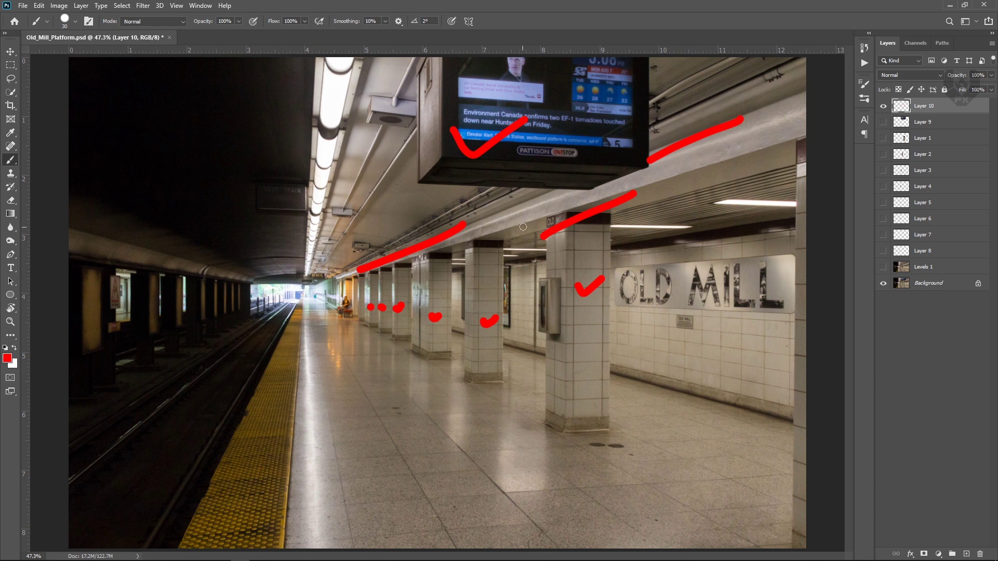
click(883, 107)
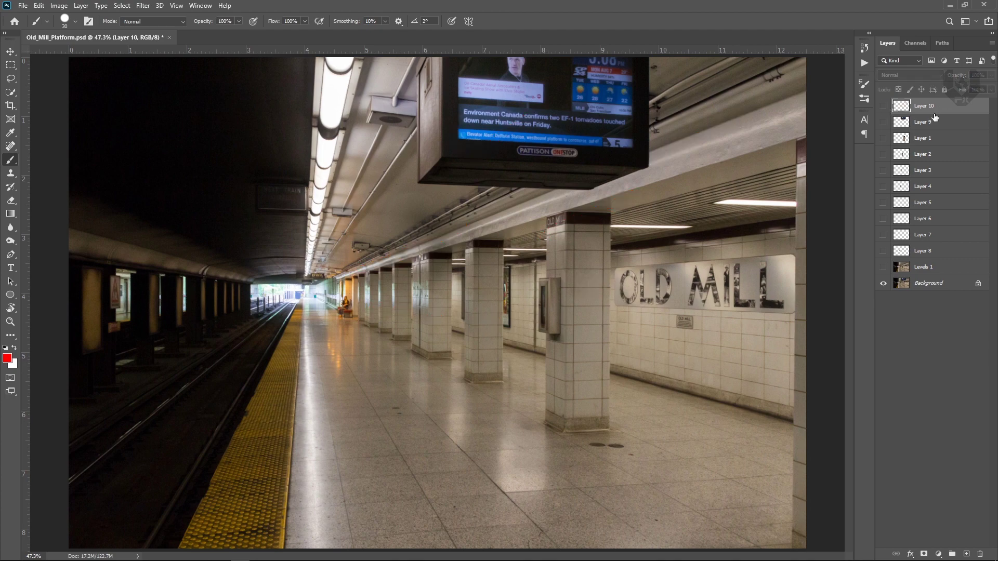
key(Delete)
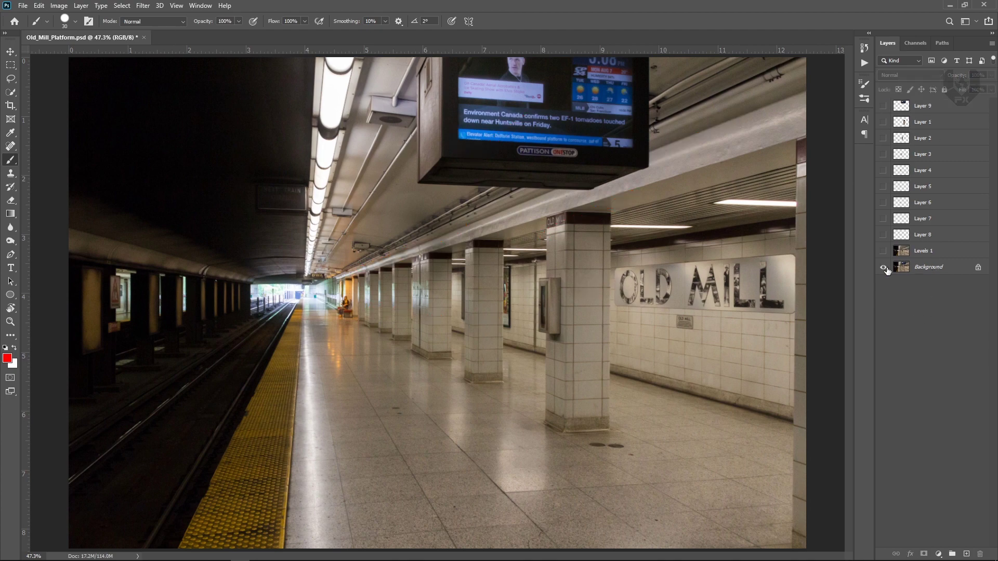
Step: Hide the Background layer and show Layer 9 and Layers 1 through 8 to view the cut-out screen and columns
click(884, 268)
click(884, 106)
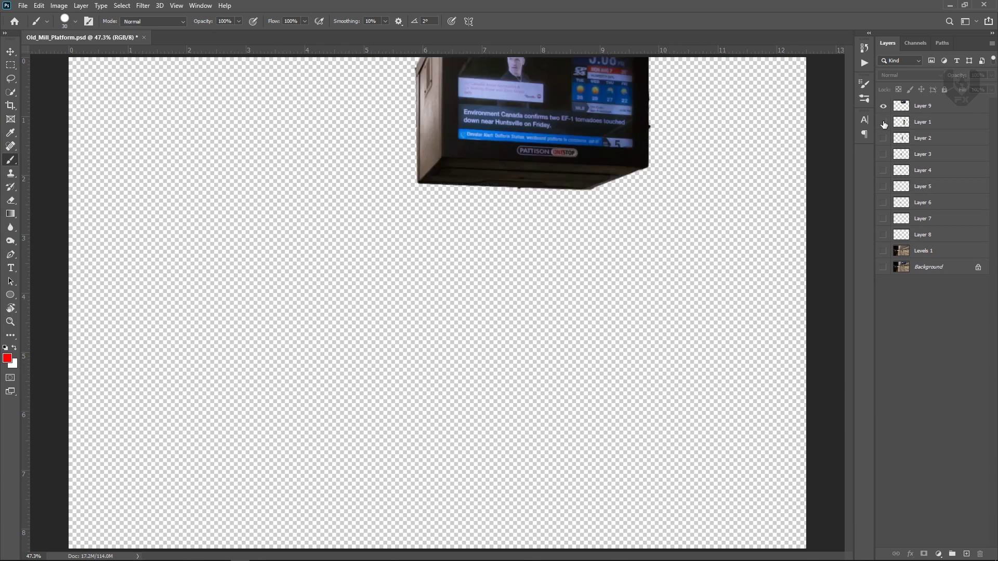
click(883, 122)
click(884, 139)
click(883, 155)
click(883, 171)
click(883, 187)
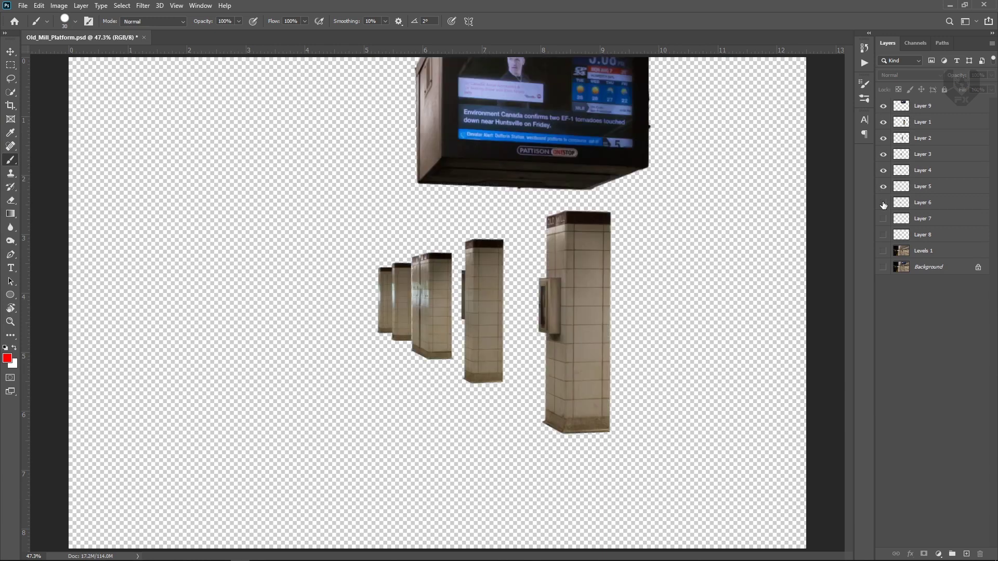
click(884, 203)
click(884, 219)
click(883, 236)
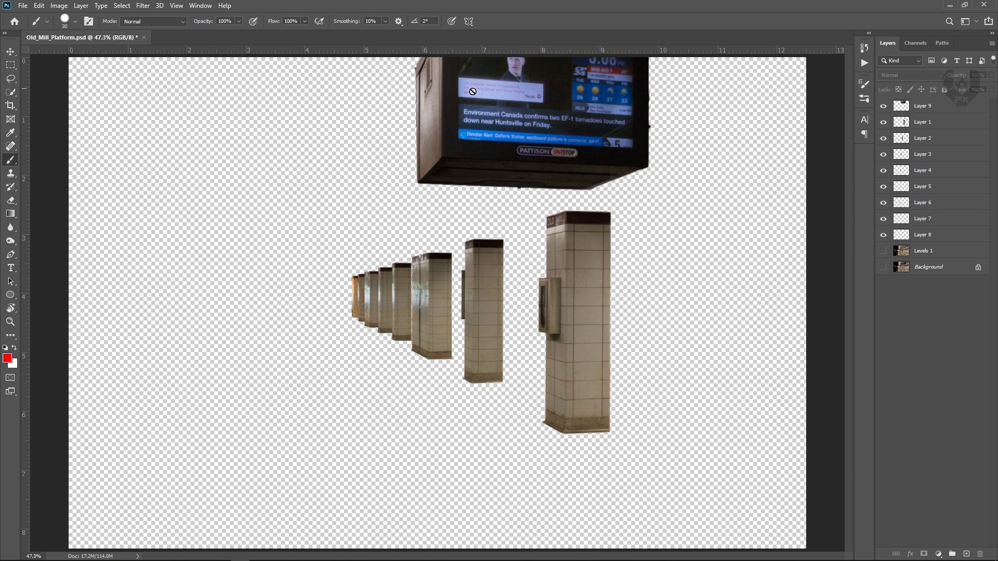
Step: Hide the cut-out layers to examine the cleaned-up platform image in Levels 1, and show all layers again
drag(882, 239, 883, 144)
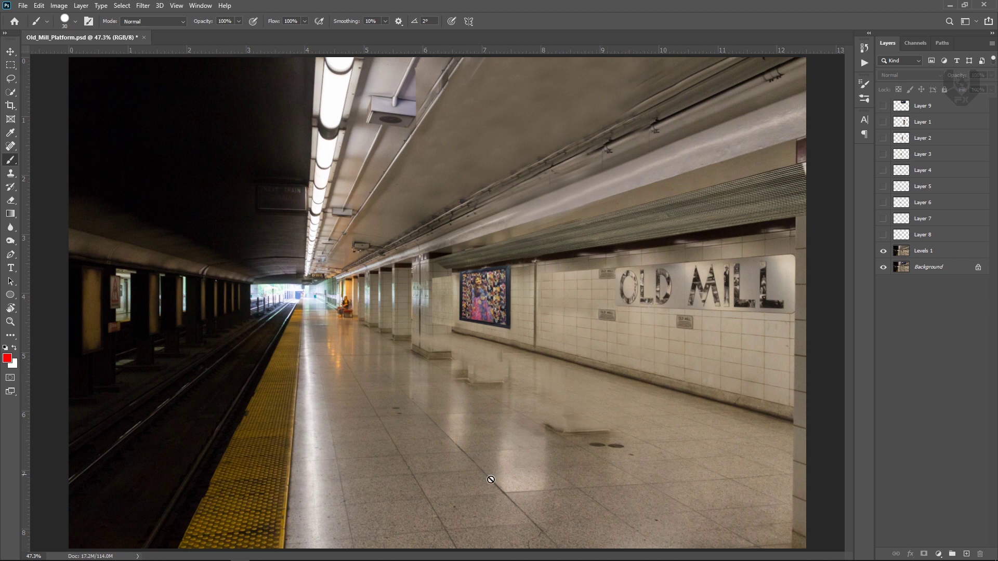
alt+scroll(647, 419, up, 3)
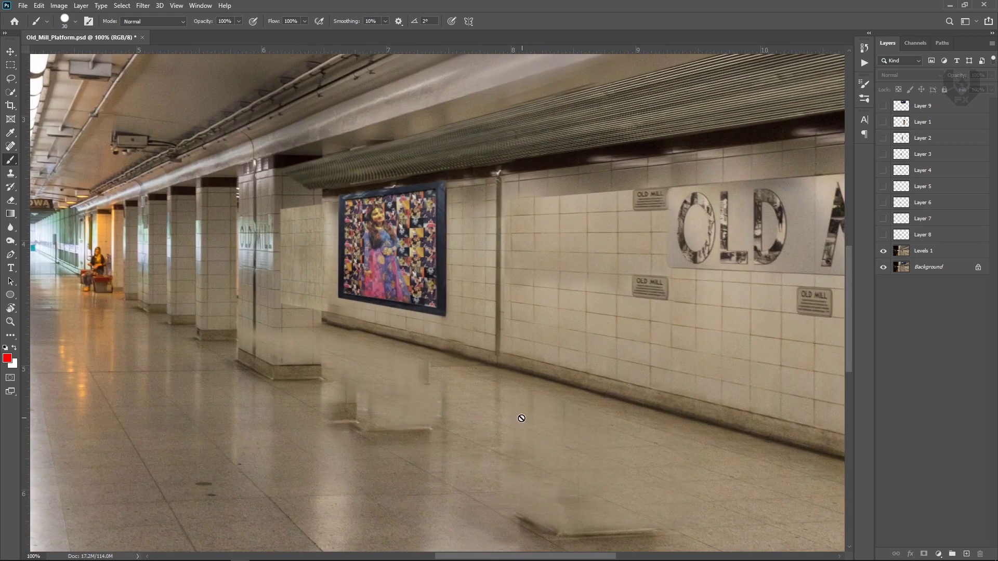
drag(520, 417, 510, 454)
drag(520, 348, 568, 337)
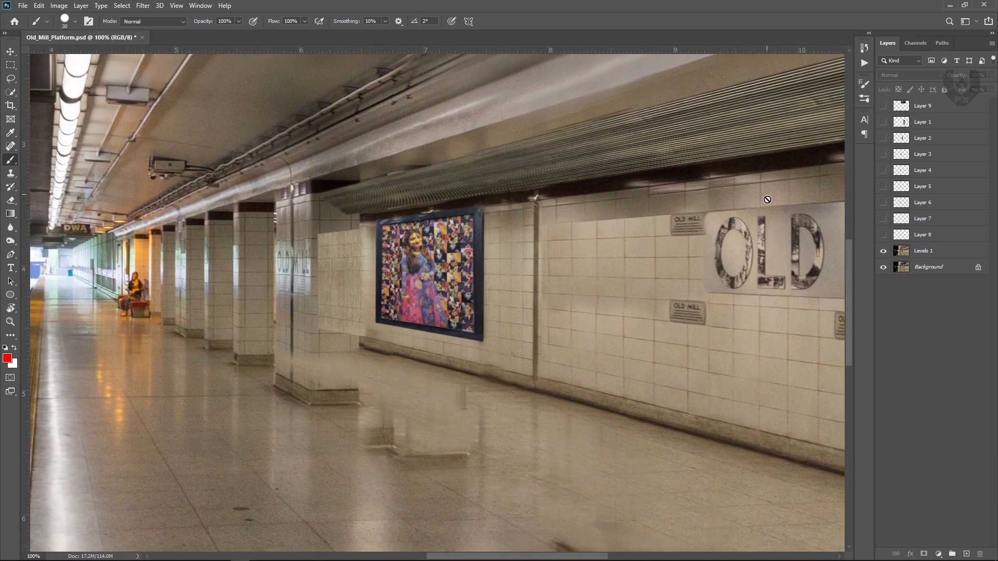
drag(883, 235, 886, 114)
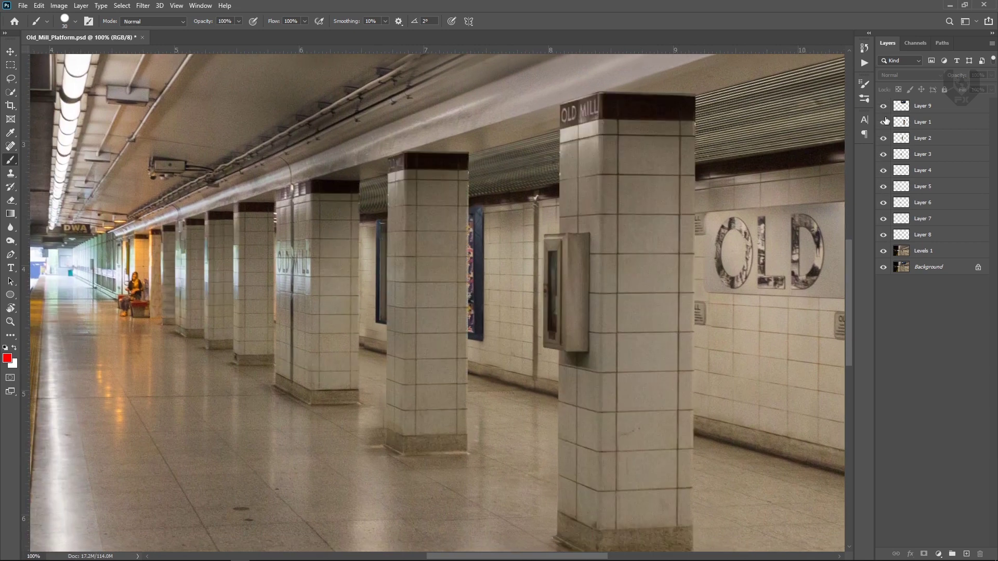
key(ctrl+0)
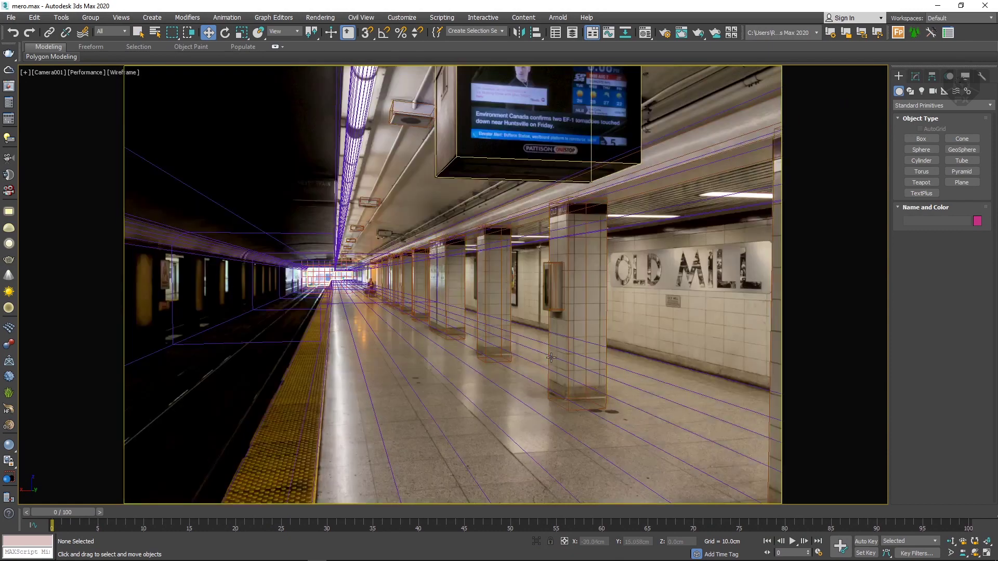
Step: Switch to 3ds Max and examine the modelled station in wireframe and shaded display, selecting the main object
key(F3)
key(F3)
key(F3)
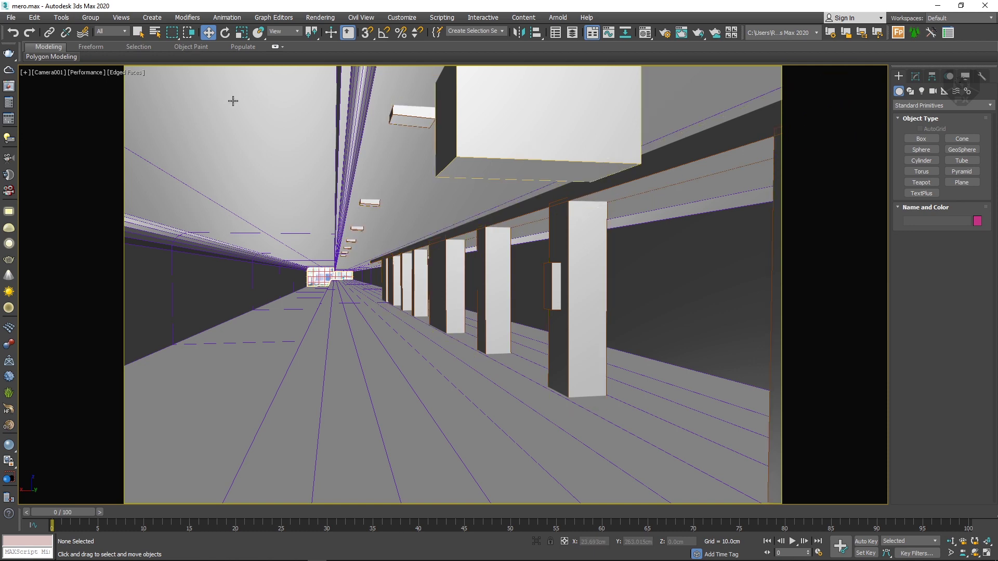
click(201, 234)
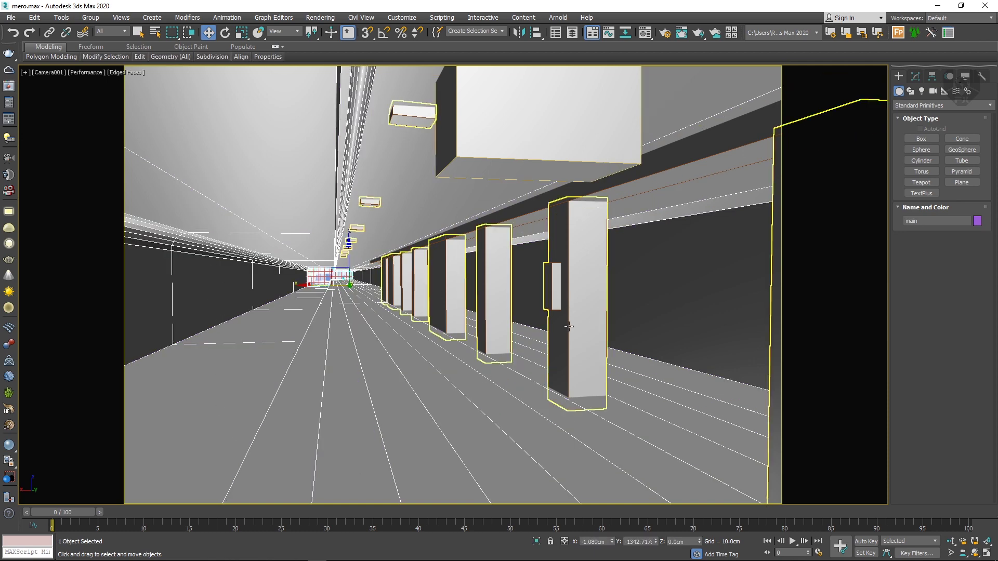
click(318, 276)
key(F3)
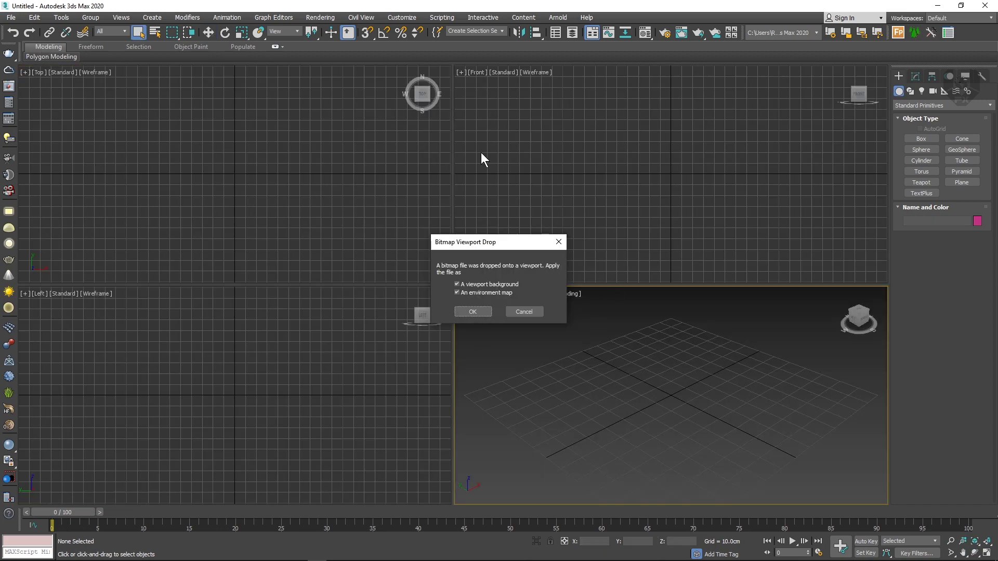
Step: Apply the dropped station bitmap as viewport background and environment map, and maximize the Perspective viewport
click(473, 312)
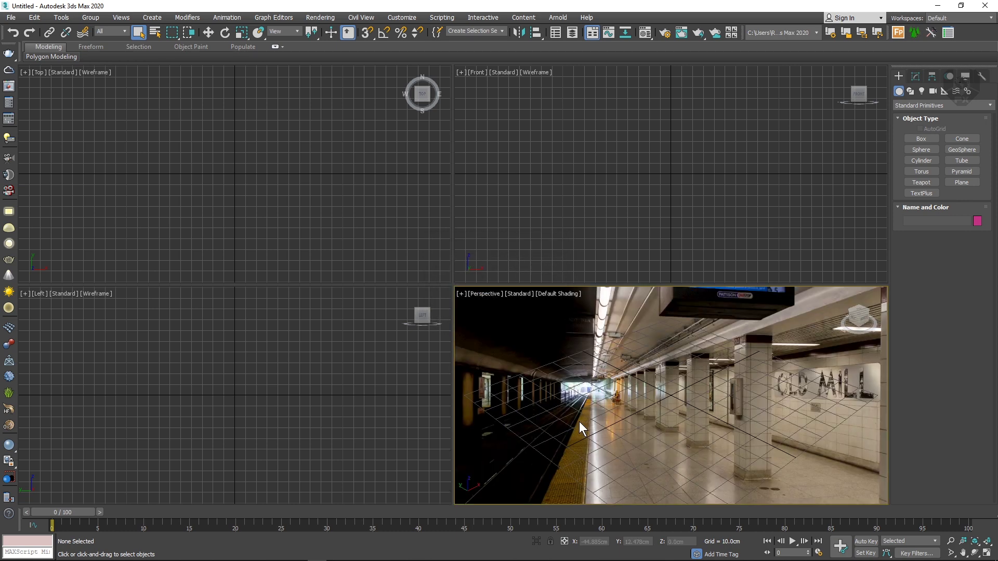
key(alt+w)
alt+middle_drag(536, 371, 548, 358)
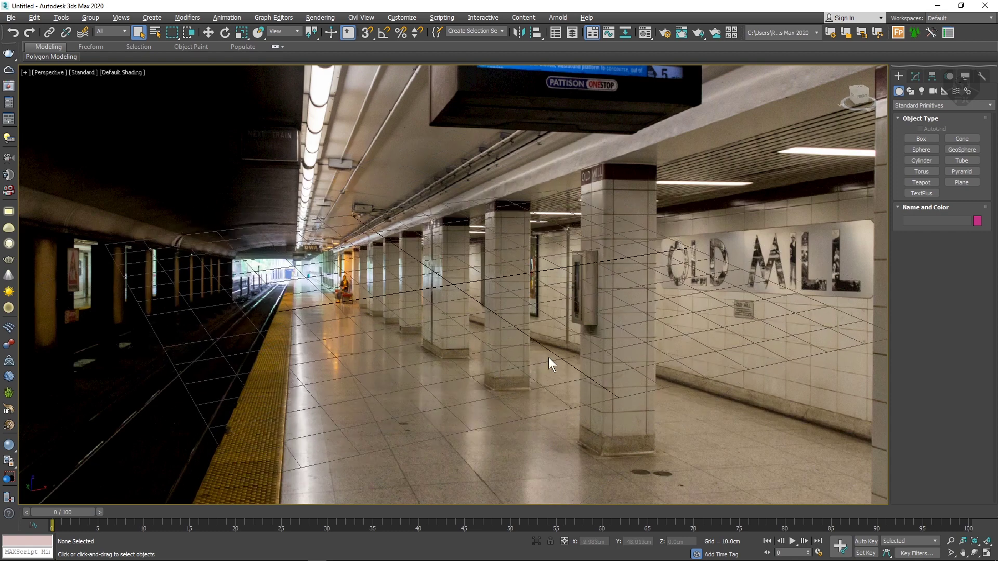
Step: Set the render output size to 3000 x 2000 and show safe frames in the Perspective viewport
click(665, 32)
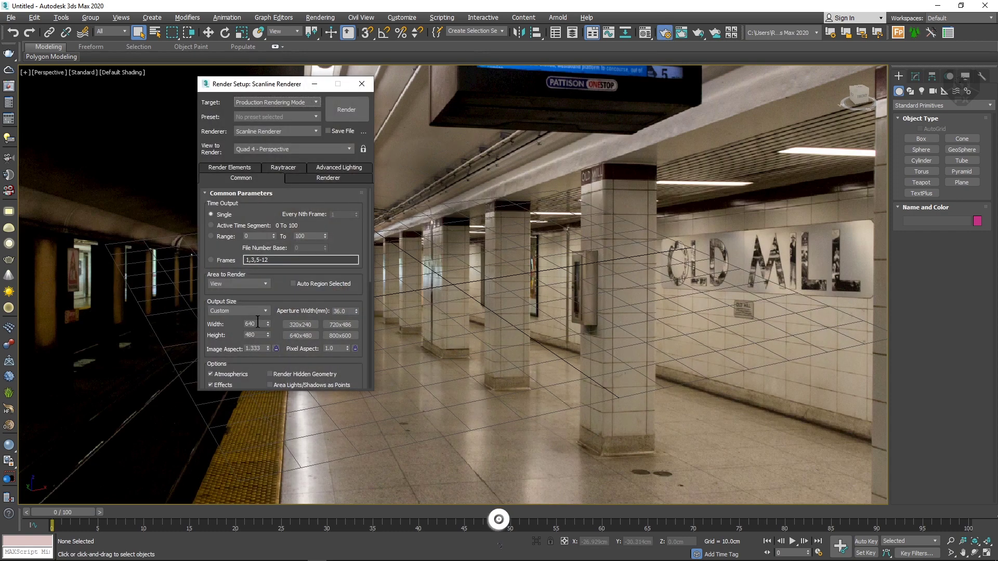
drag(256, 324, 243, 325)
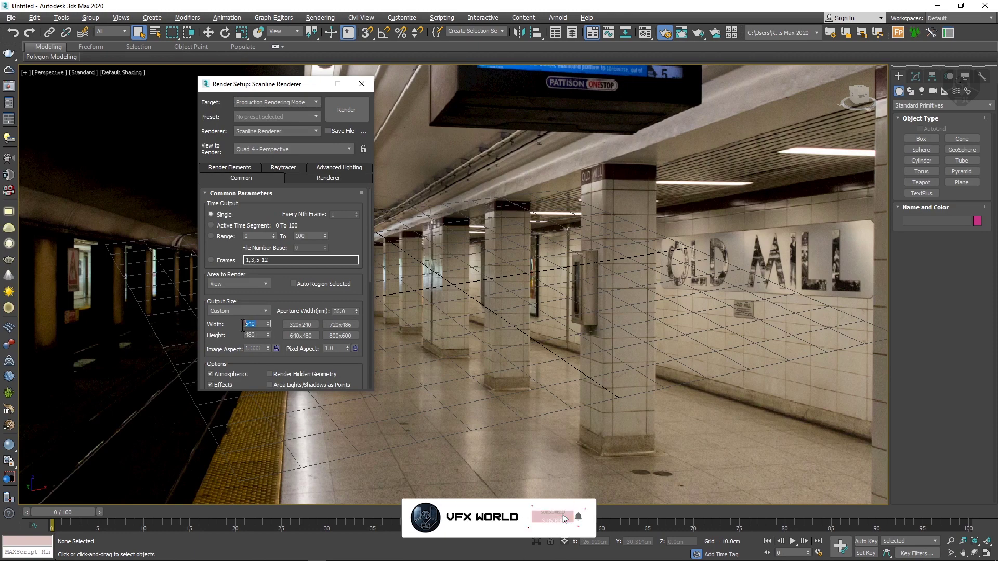
text(3000)
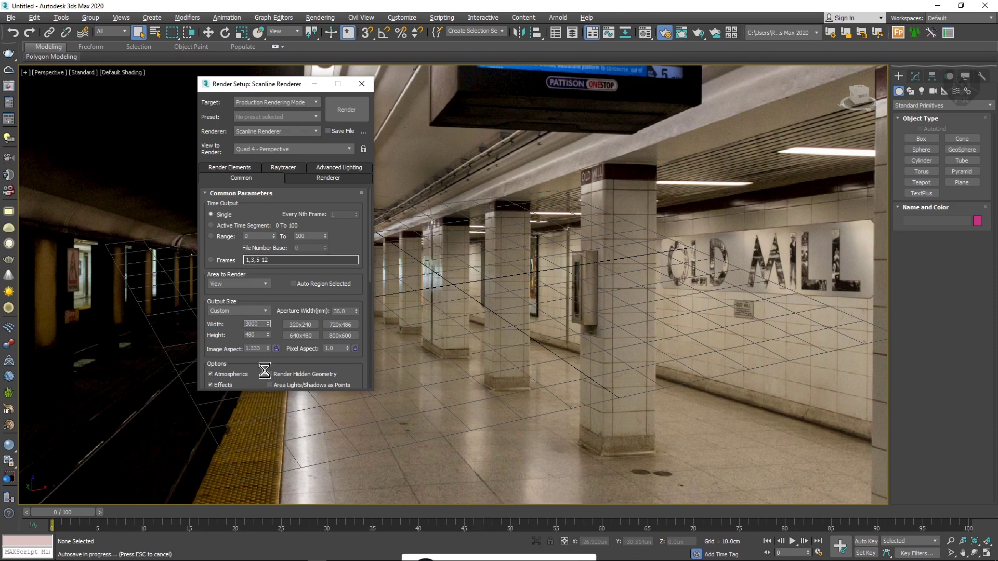
key(Tab)
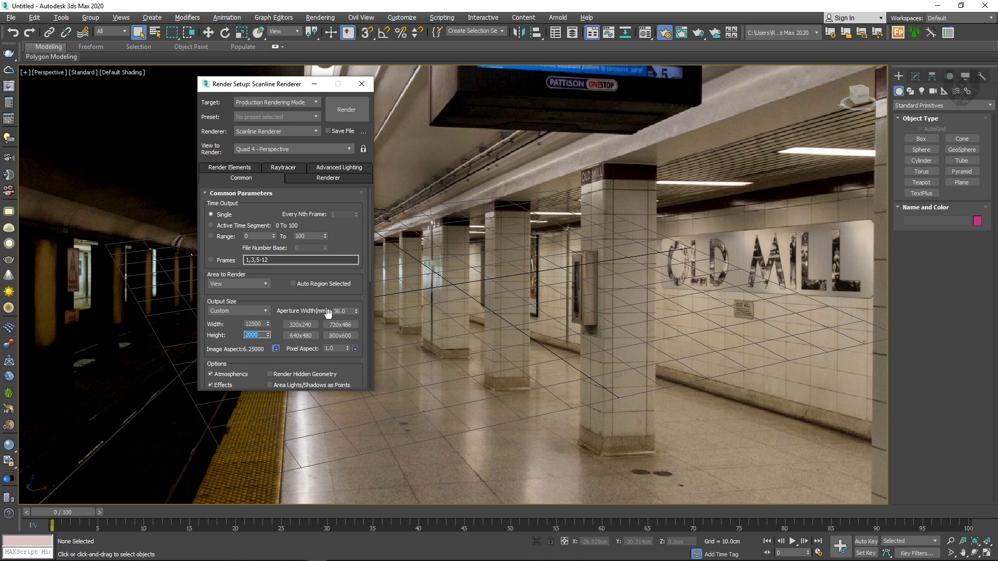
click(276, 348)
double_click(264, 324)
text(3000)
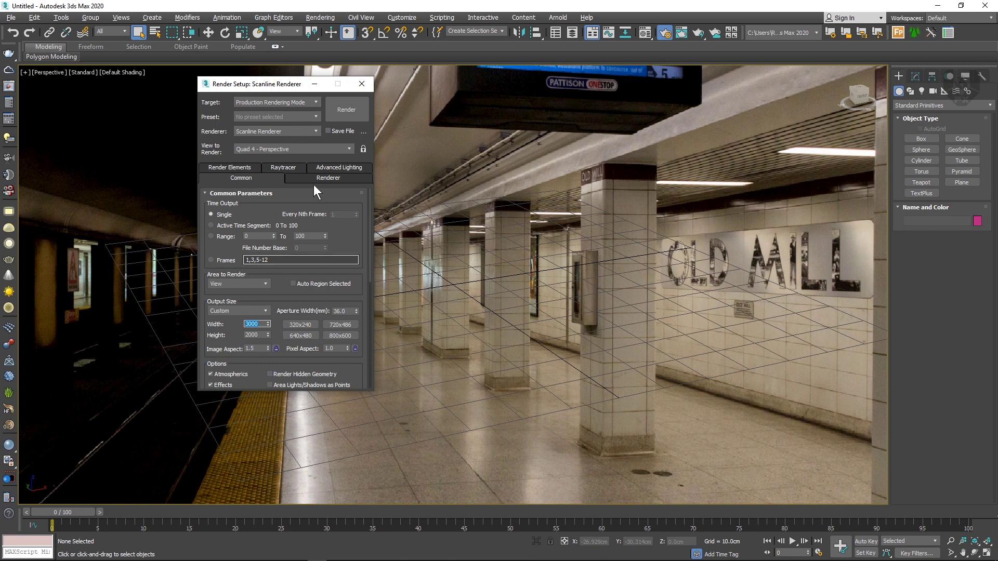
click(355, 86)
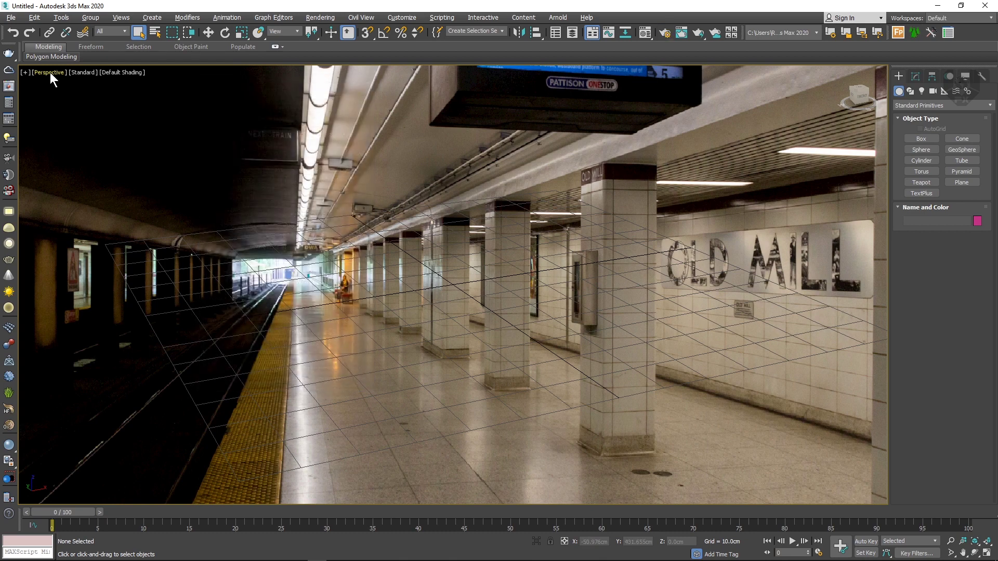
click(50, 72)
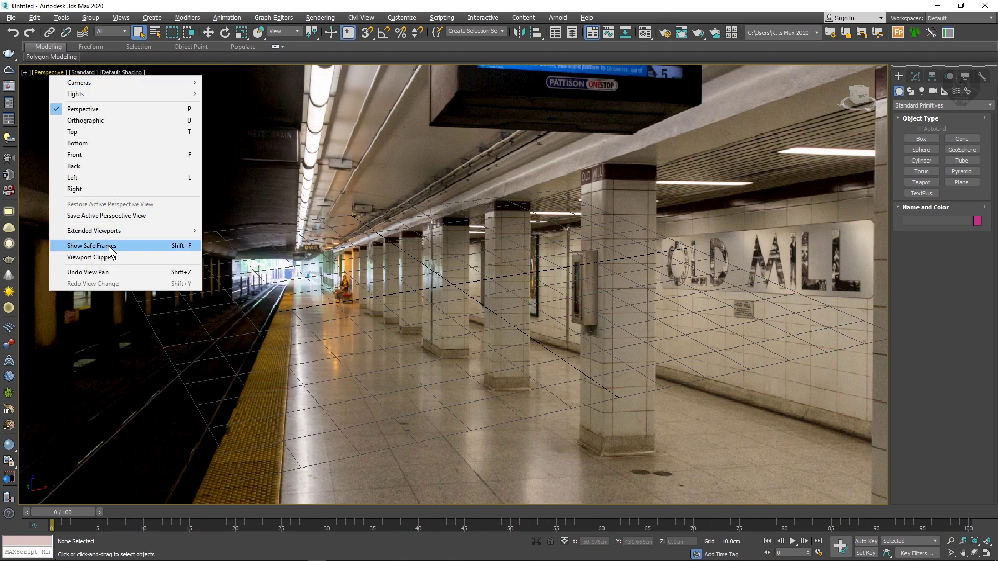
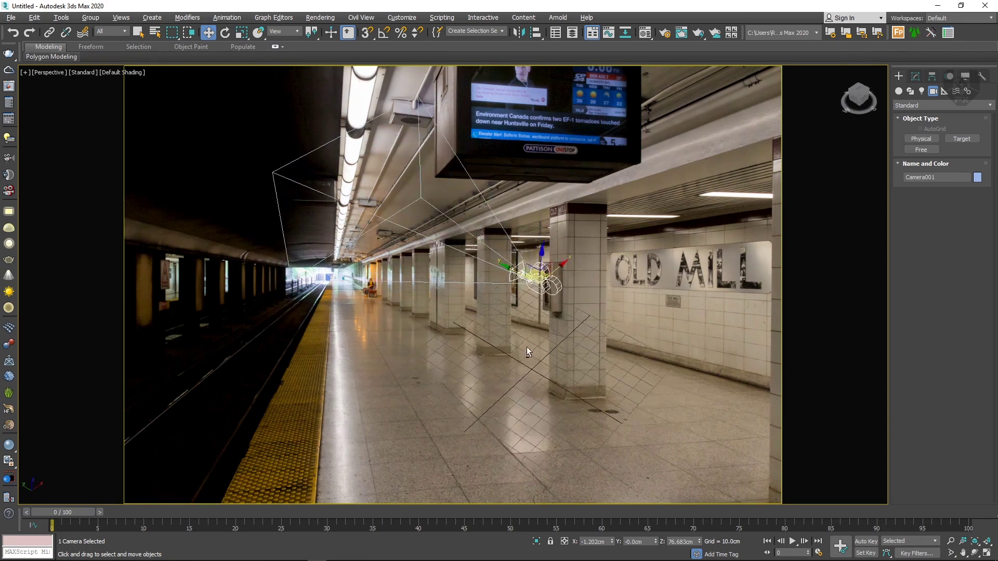
Step: Move Camera001 back along the Y axis to about -180 cm
drag(494, 240, 494, 301)
alt+middle_drag(494, 295, 617, 276)
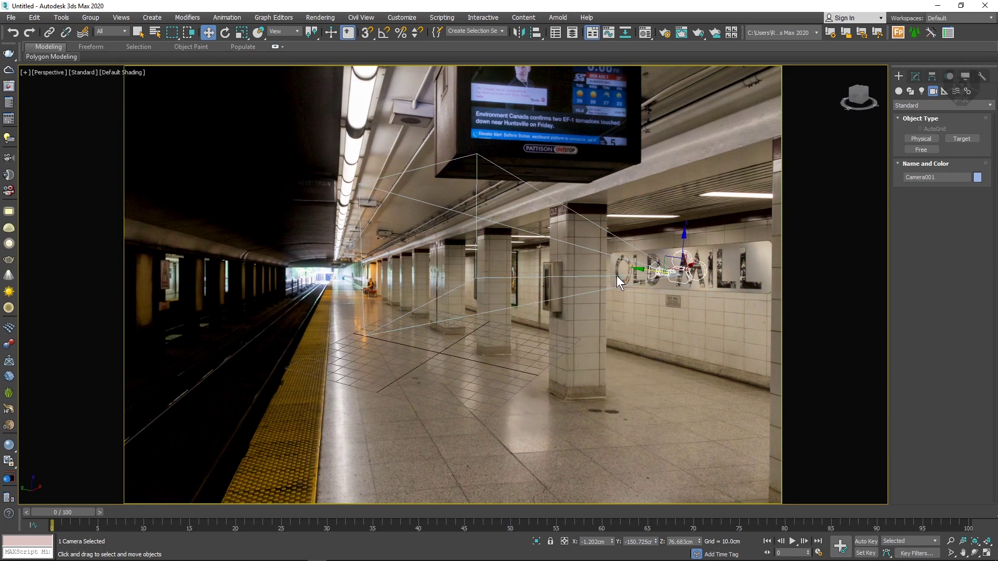
drag(645, 269, 697, 276)
alt+middle_drag(629, 295, 595, 287)
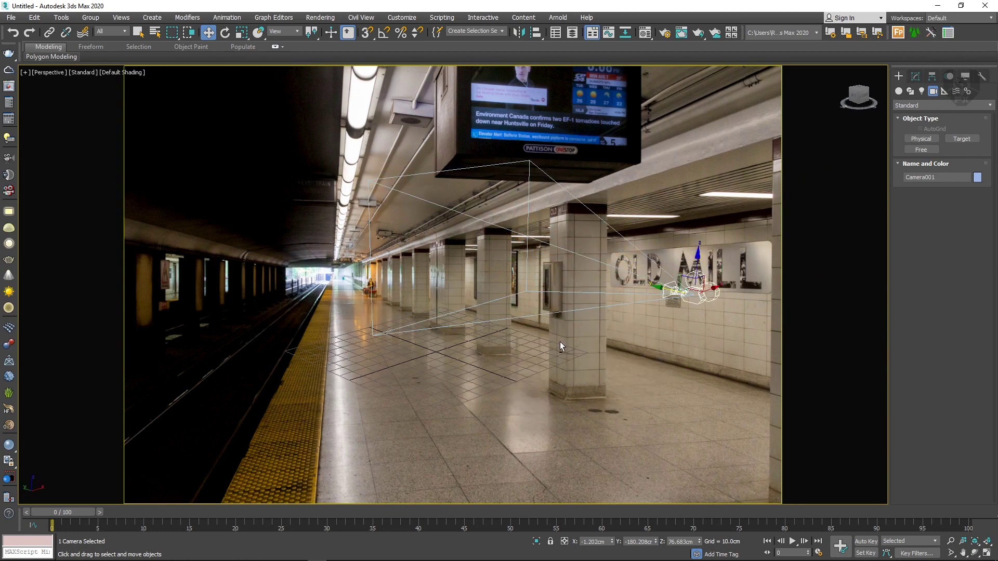
alt+middle_drag(559, 341, 622, 270)
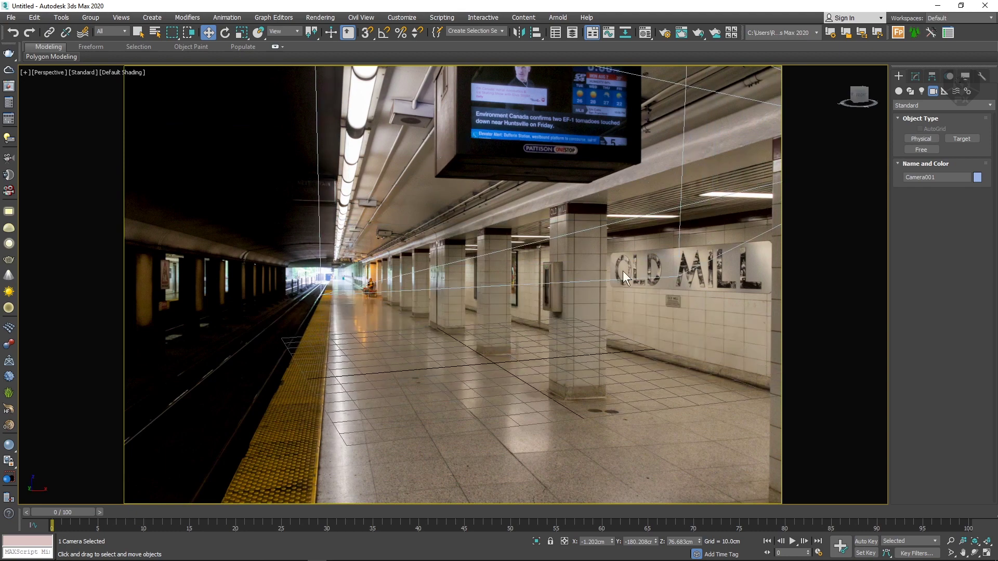
Step: Start the Perspective Match utility, show its vanishing lines, and view the scene through Camera001
click(981, 76)
click(925, 136)
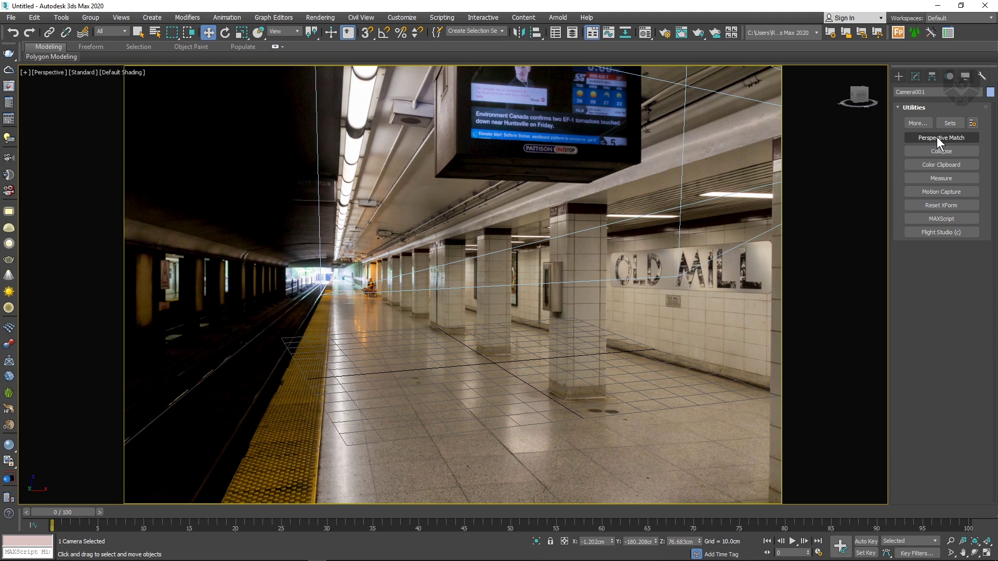
click(936, 137)
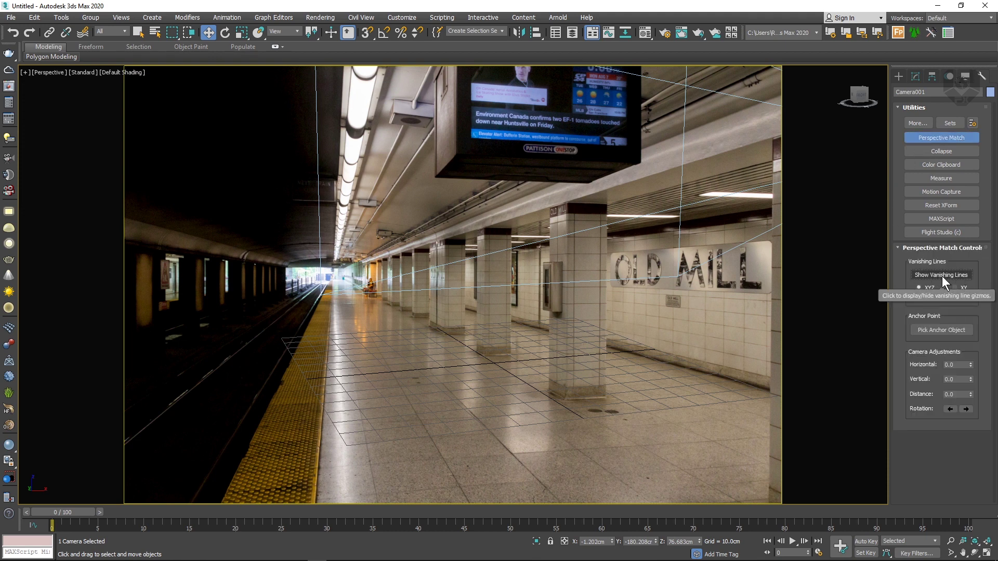
click(958, 276)
middle_drag(565, 313, 556, 328)
key(c)
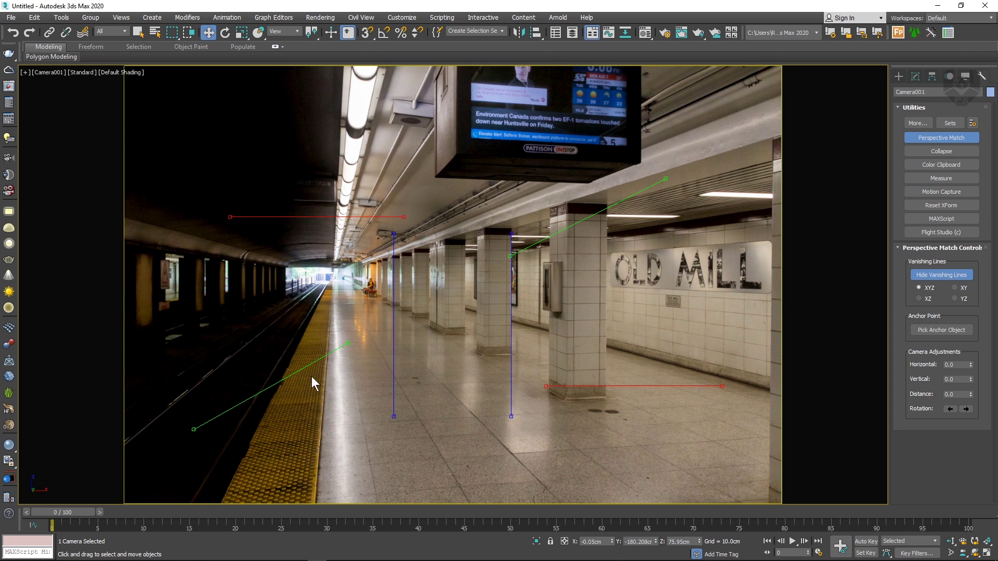
Step: Align the XYZ vanishing lines with the platform edge, right wall base, column edges and cross-floor tile lines of the photo
drag(193, 429, 306, 468)
drag(349, 341, 327, 344)
drag(307, 469, 315, 475)
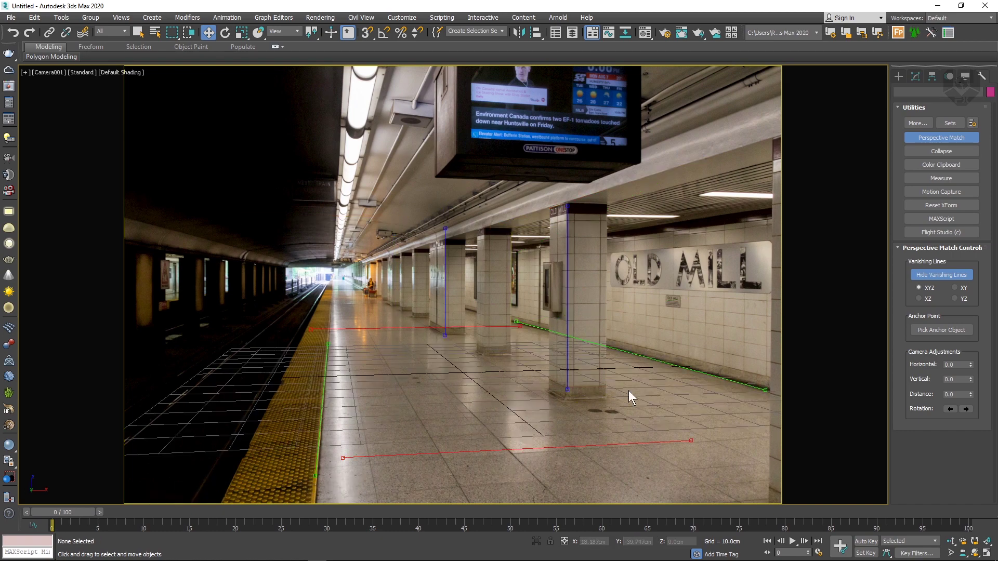
drag(342, 457, 343, 463)
drag(311, 330, 323, 332)
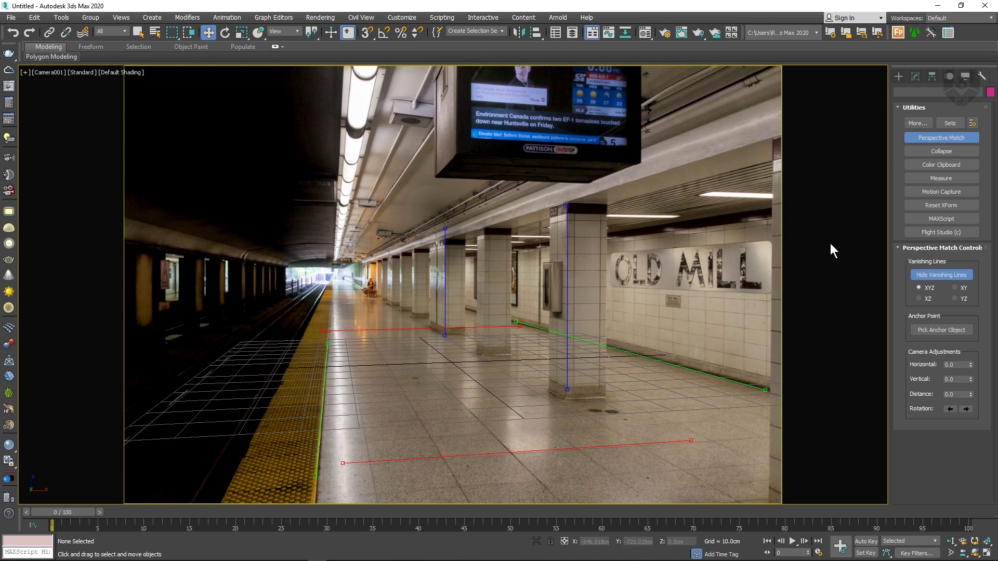
Step: Create a box about 9.8 x 9.8 x 45 cm over the nearest column and display it in wireframe
click(899, 76)
click(898, 91)
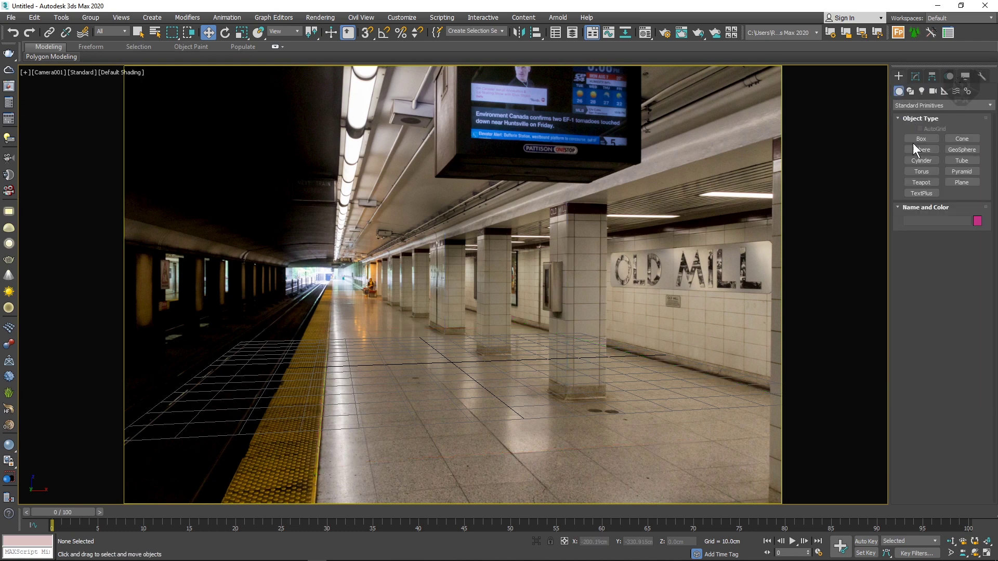
click(920, 139)
drag(551, 384, 610, 399)
click(601, 201)
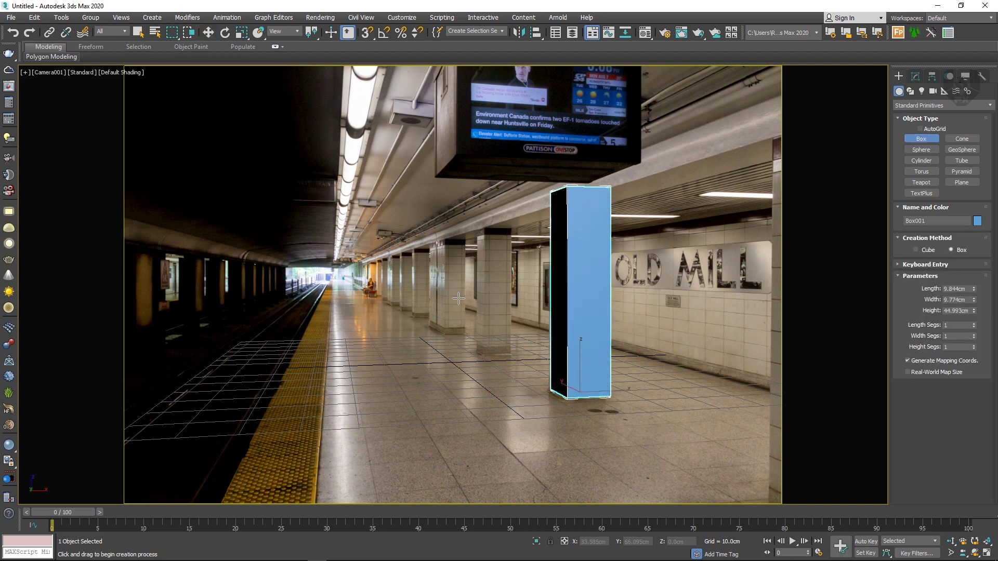
key(F3)
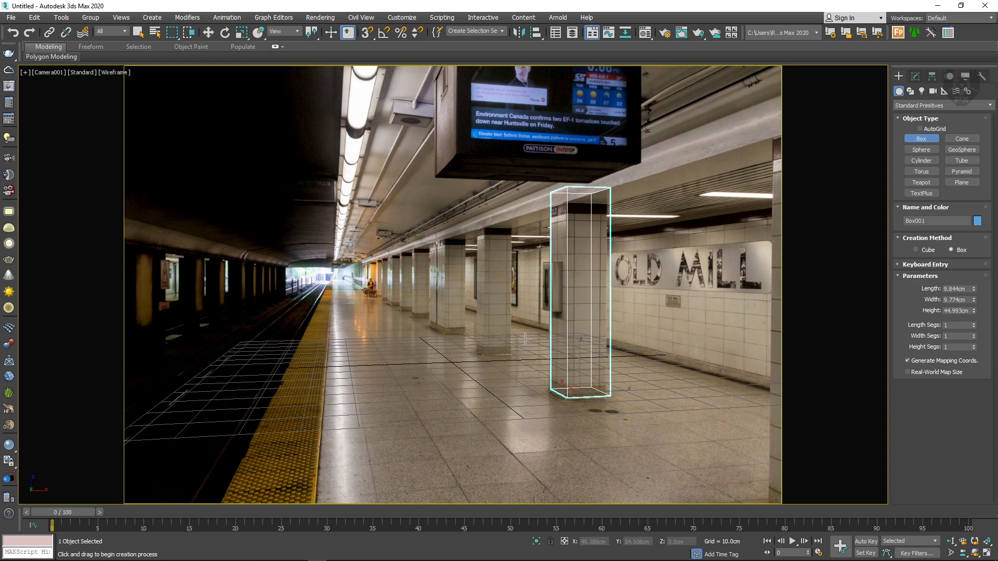
Step: Fit the box to the nearest column and place a copy of it over the second column
key(w)
drag(611, 393, 489, 348)
click(501, 330)
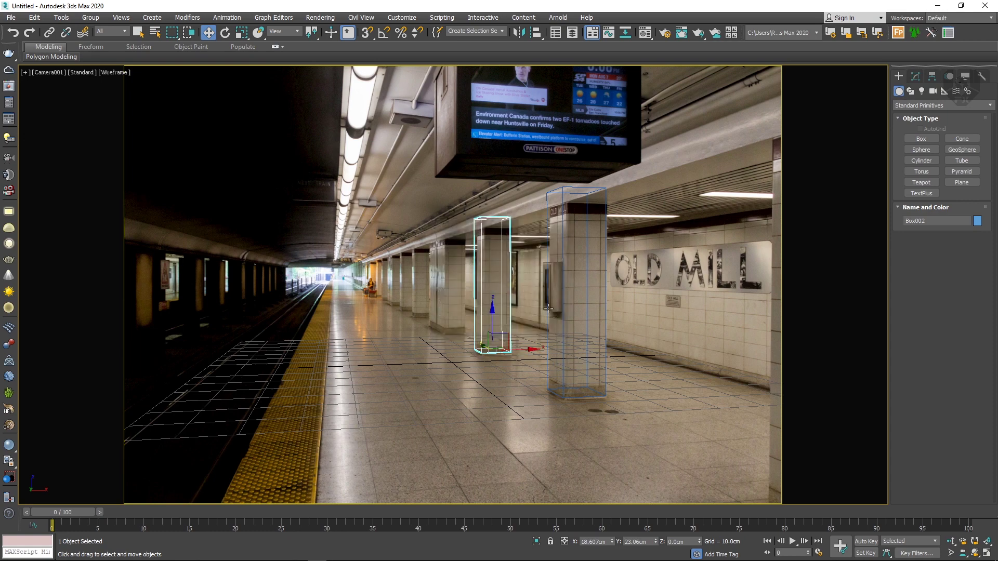
click(483, 465)
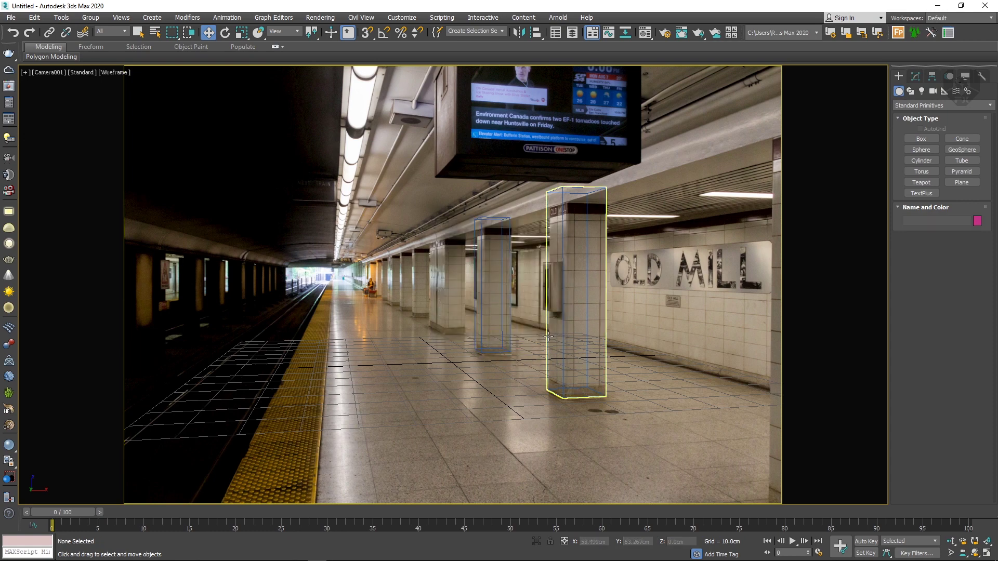
Step: Open the recent scene mero.max and compare its modelled station with the photo in shaded and wireframe display
click(10, 17)
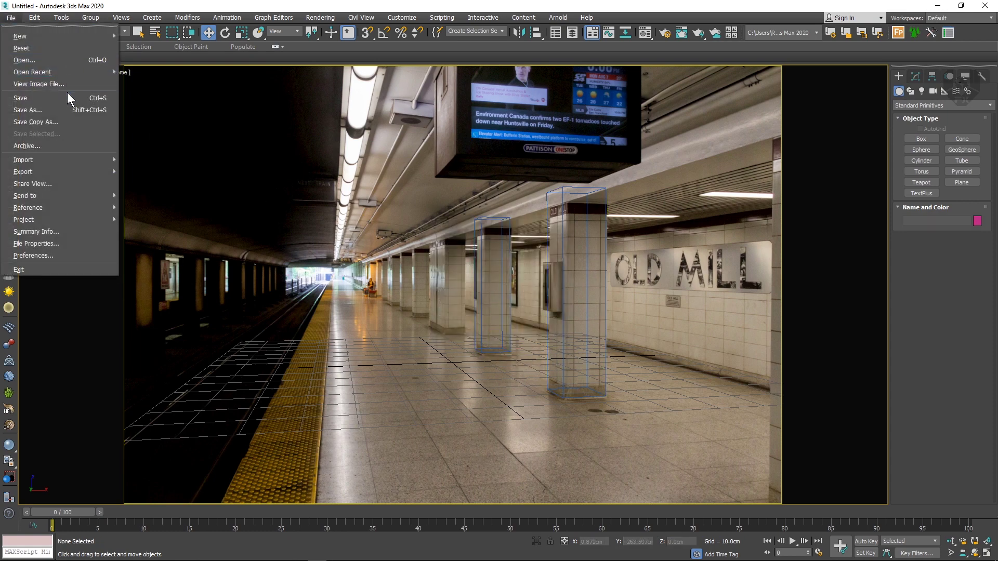
mouse_move(77, 73)
click(202, 71)
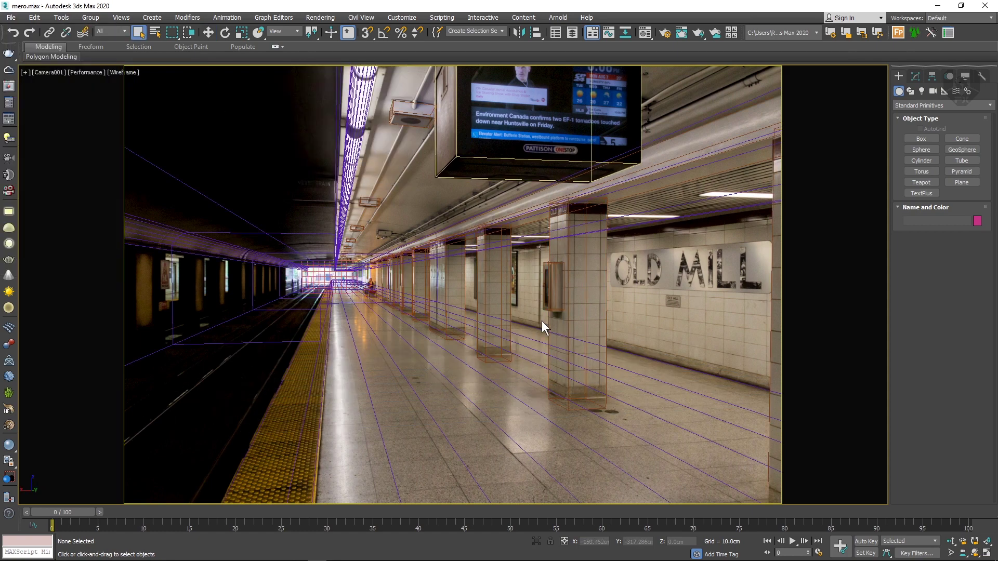
key(F3)
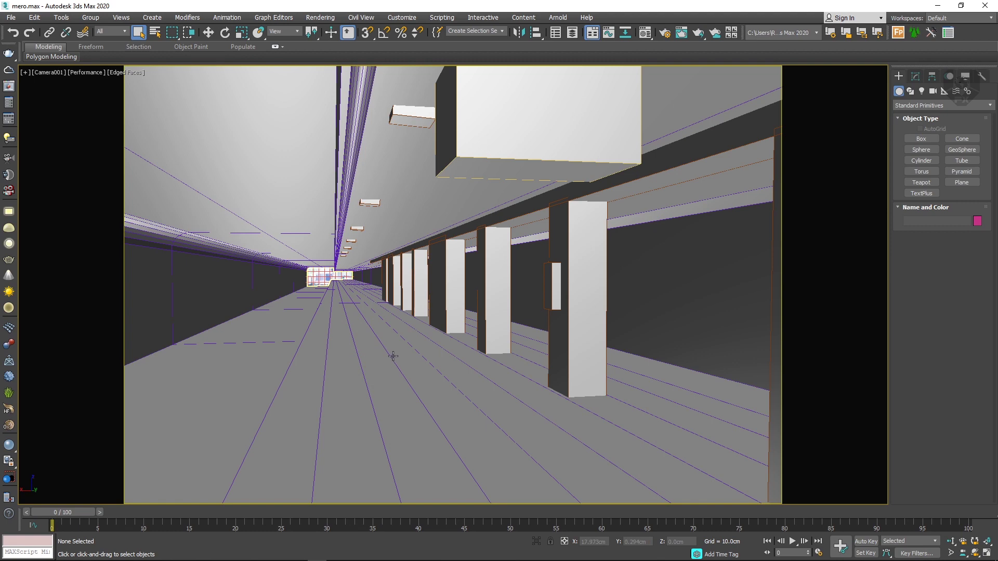
key(F3)
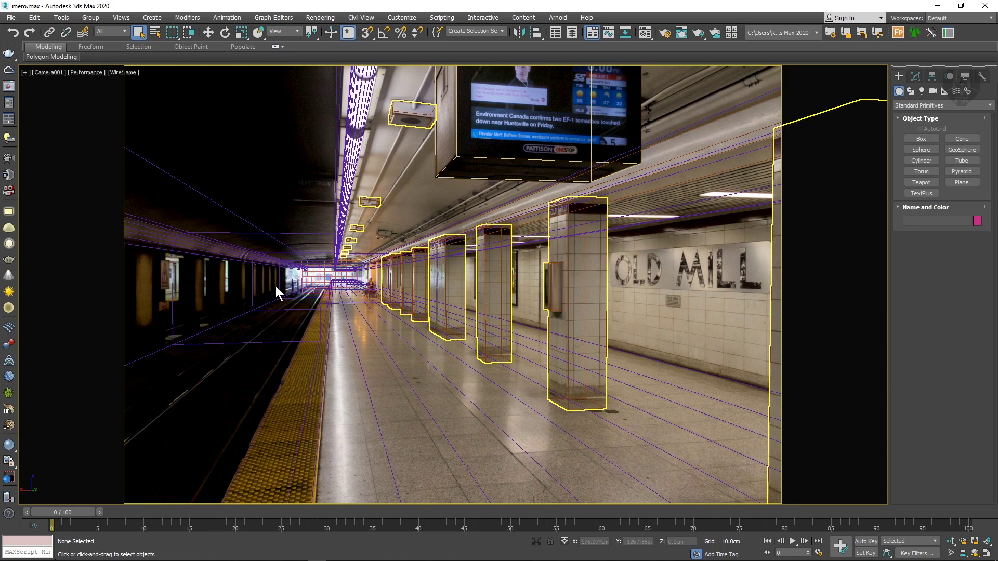
Step: Examine the complete station model from outside in a shaded Perspective view with edged faces
key(p)
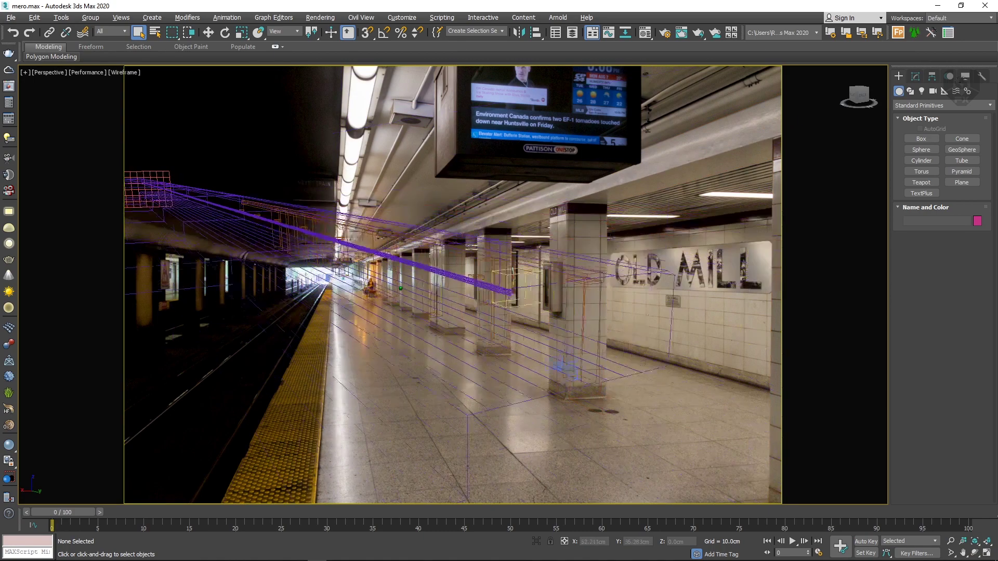
alt+middle_drag(354, 338, 343, 338)
key(F3)
alt+middle_drag(458, 311, 431, 310)
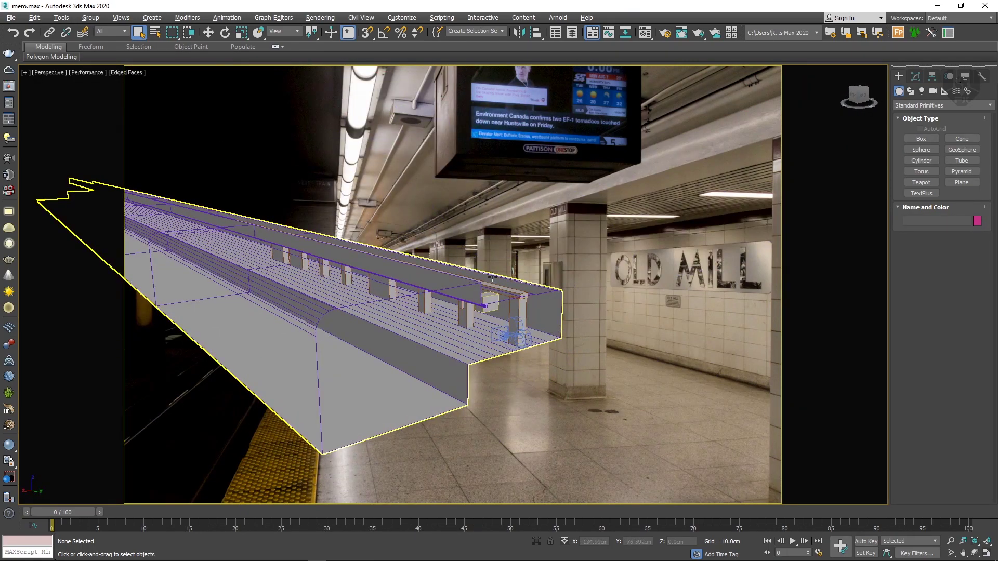
middle_drag(493, 277, 514, 384)
alt+middle_drag(560, 252, 332, 175)
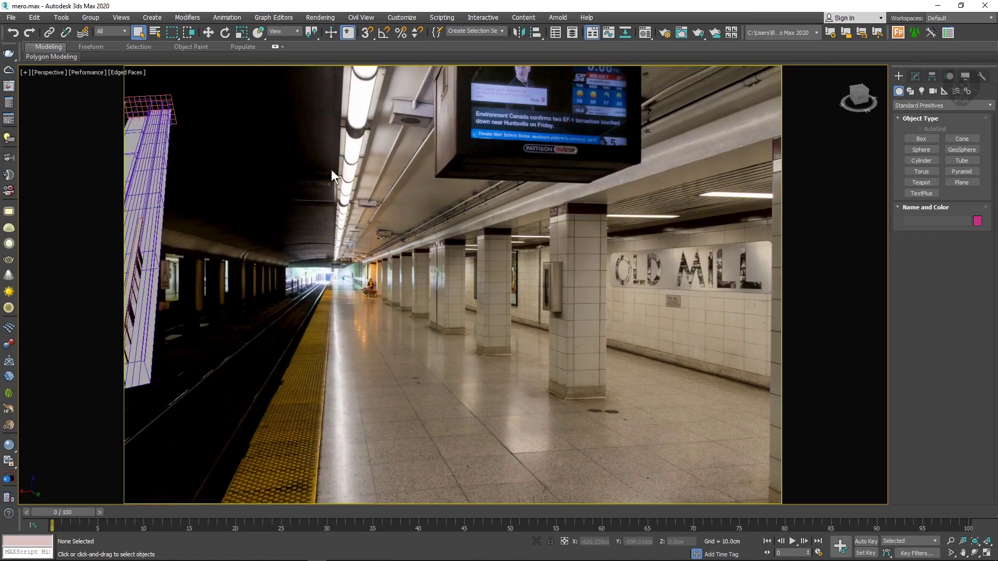
click(207, 32)
alt+middle_drag(333, 250, 386, 264)
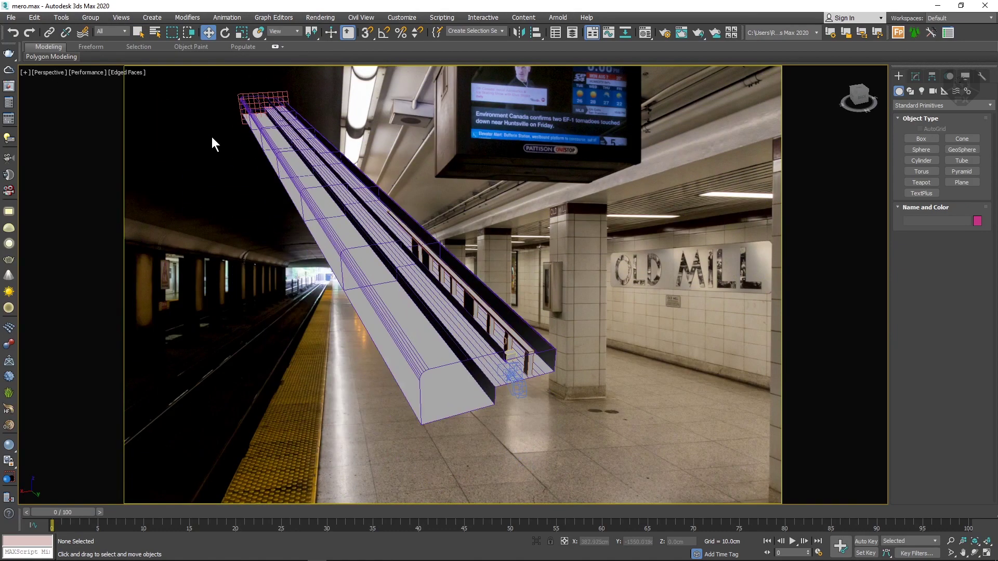
Step: Select all scene entities and set up exporting the selection in Alembic (*.abc) format
drag(597, 453, 596, 453)
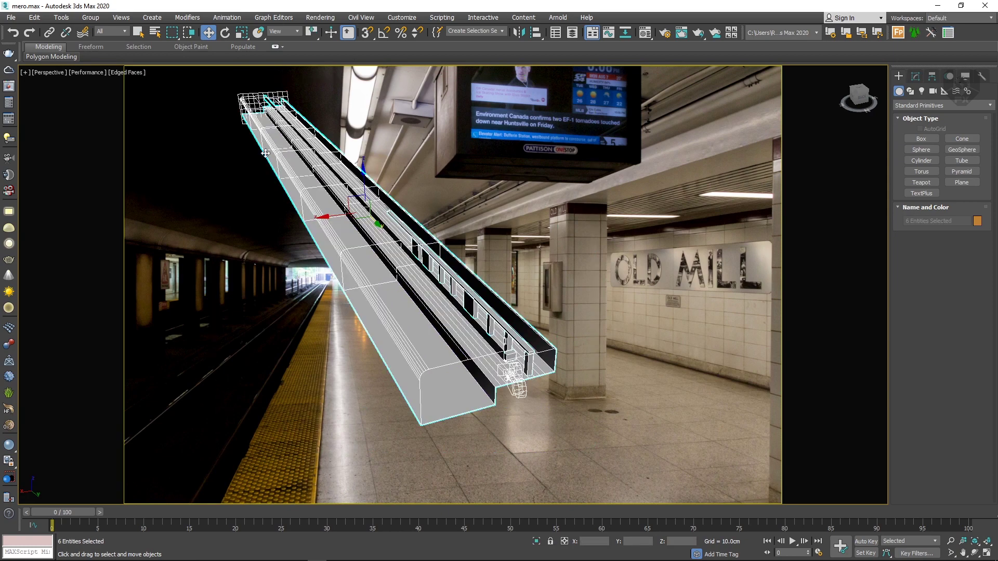
click(10, 18)
mouse_move(102, 169)
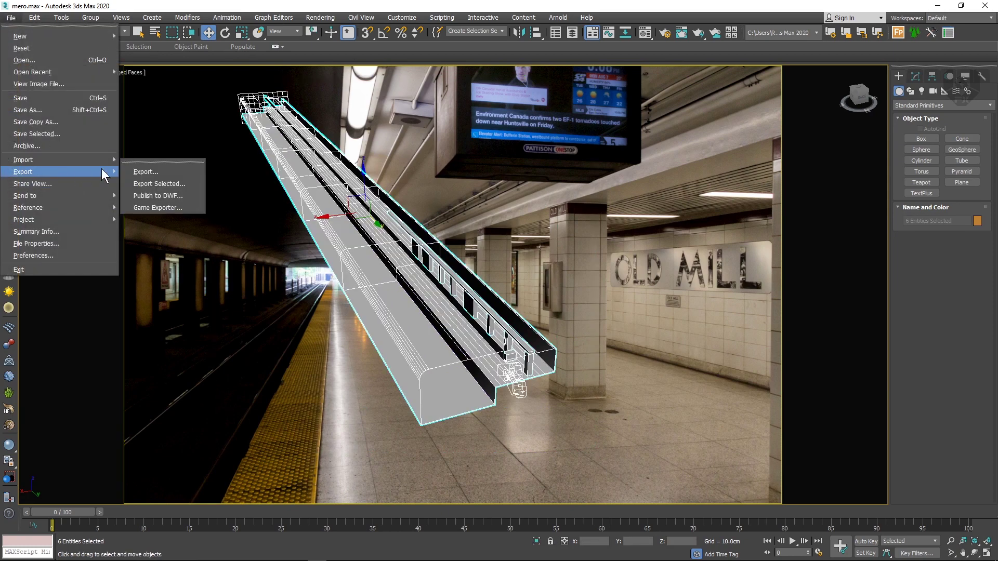
click(188, 183)
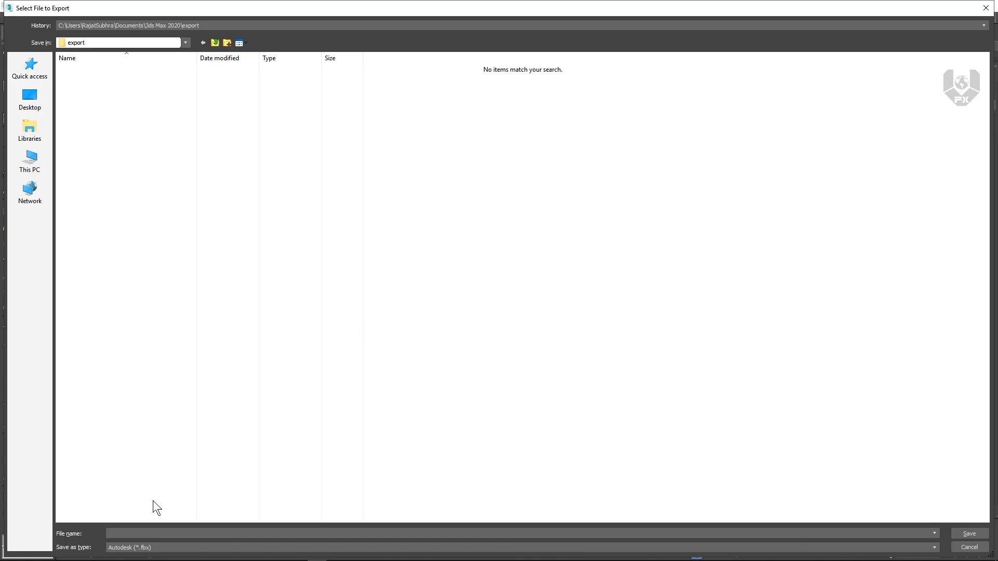
click(156, 548)
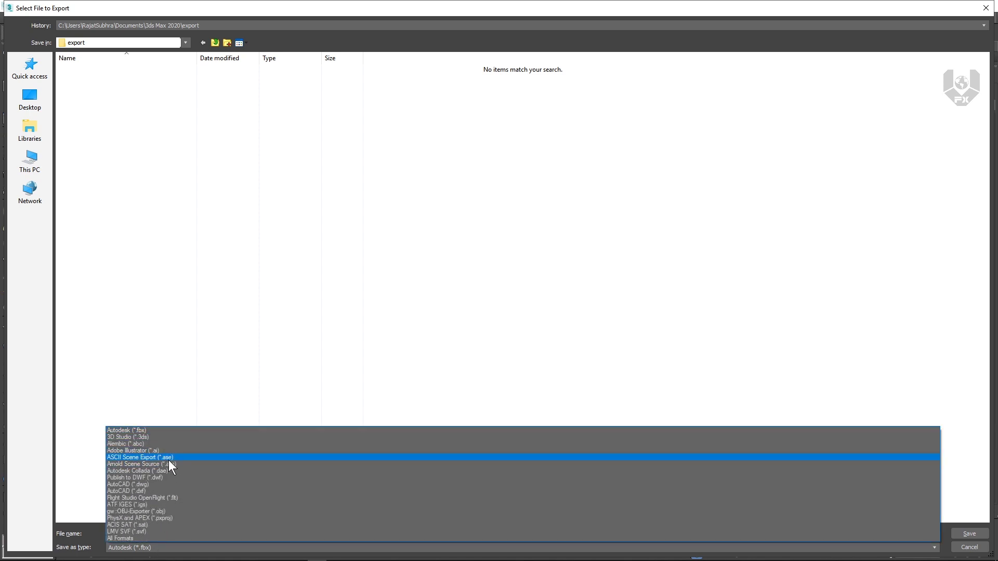
click(157, 444)
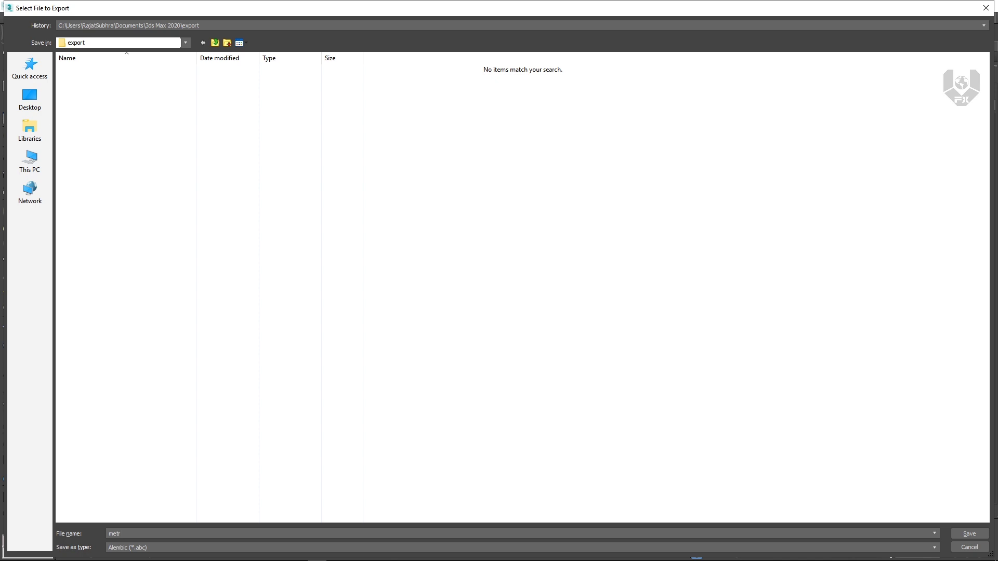
click(985, 8)
Step: Switch to NukeX, play the rendered projection, and examine the layer and projection nodes in the full-size node graph
click(580, 349)
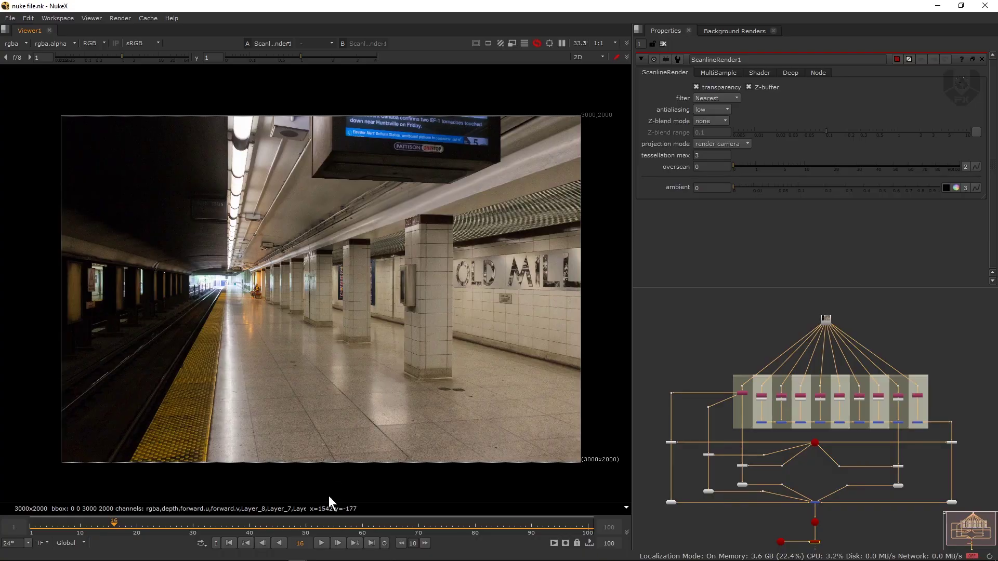
click(322, 543)
middle_drag(730, 395, 774, 376)
middle_drag(725, 344, 709, 326)
key(space)
middle_drag(598, 371, 357, 303)
scroll(728, 393, up, 4)
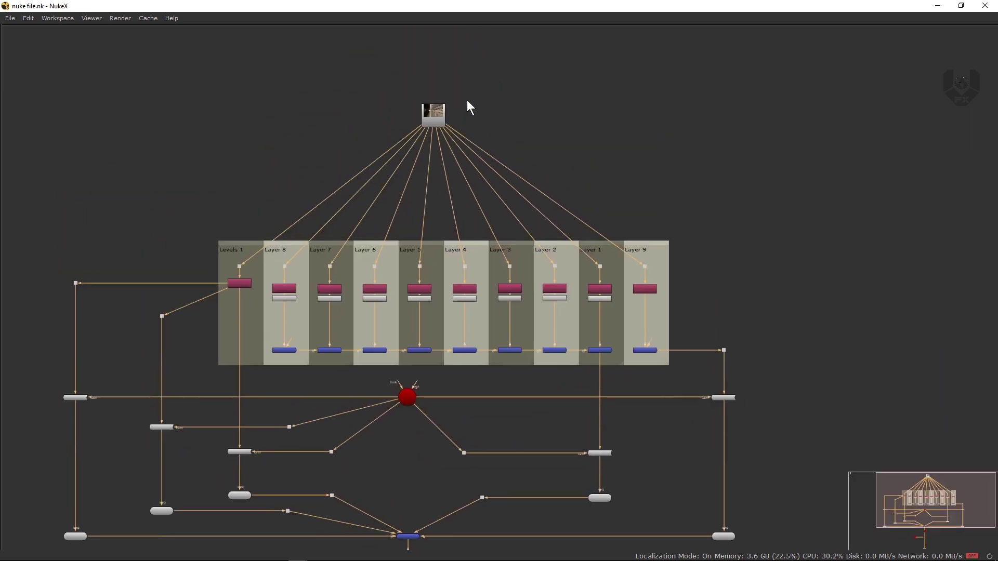
middle_drag(600, 312, 634, 274)
scroll(731, 270, down, 3)
middle_drag(730, 270, 631, 306)
Step: Delete all layer, projection and render nodes, keeping only the PSD Read node and the Viewer
drag(760, 106, 217, 451)
ctrl+shift+drag(677, 192, 174, 452)
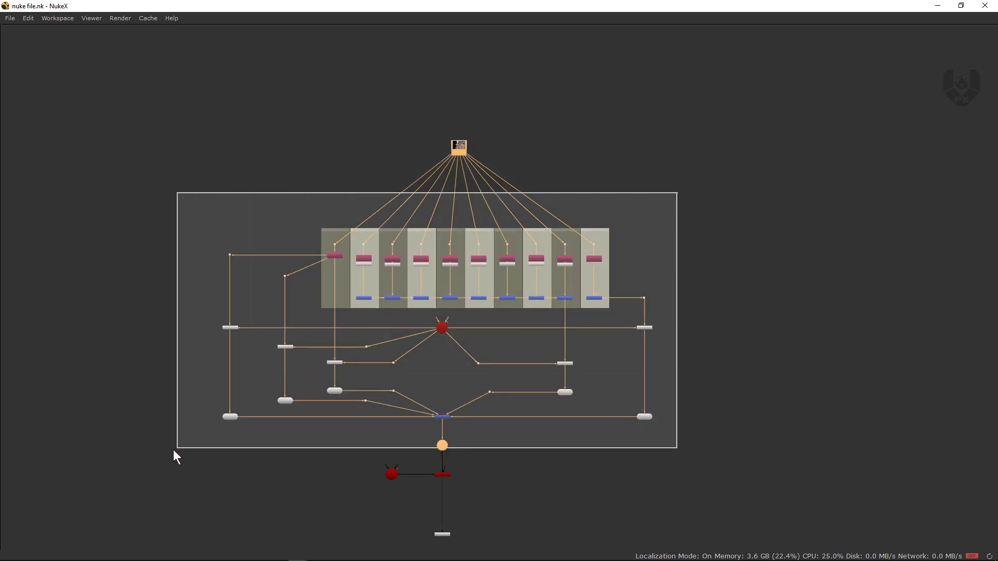
drag(189, 211, 692, 476)
key(Delete)
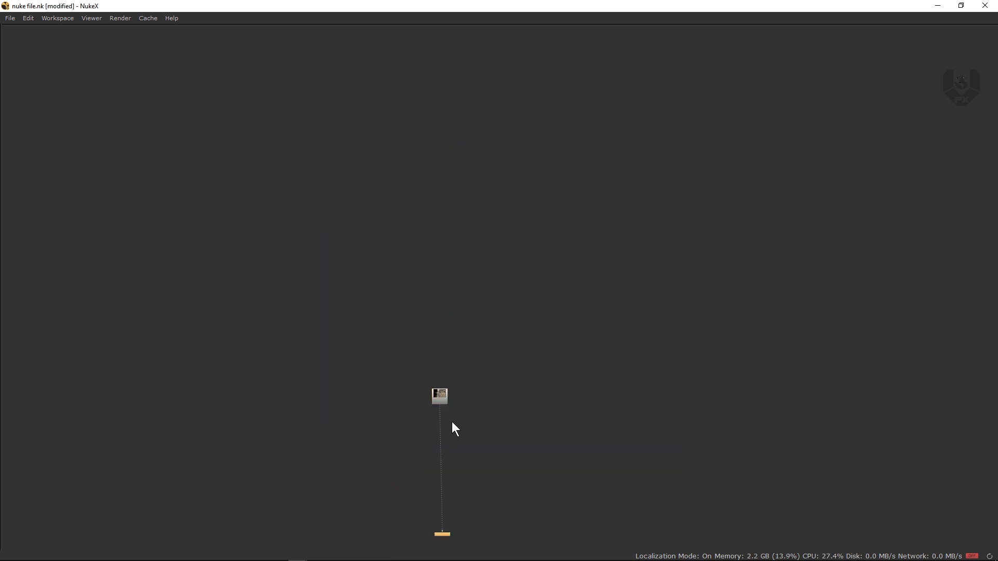
Step: Restore the split layout and reposition the Read2 node above the Viewer in the node graph
key(space)
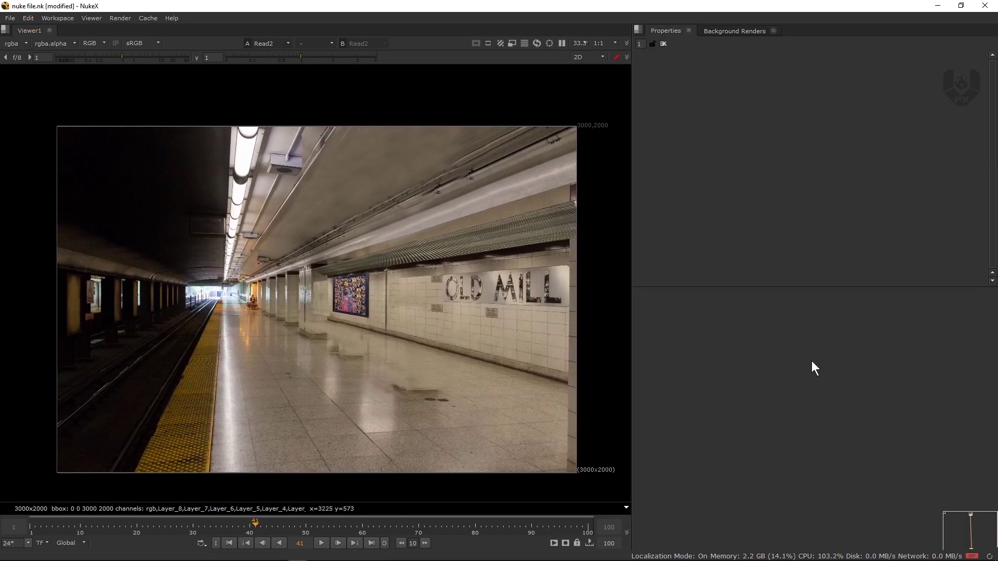
middle_drag(812, 360, 800, 432)
scroll(801, 434, down, 4)
middle_drag(822, 333, 802, 407)
scroll(803, 406, up, 4)
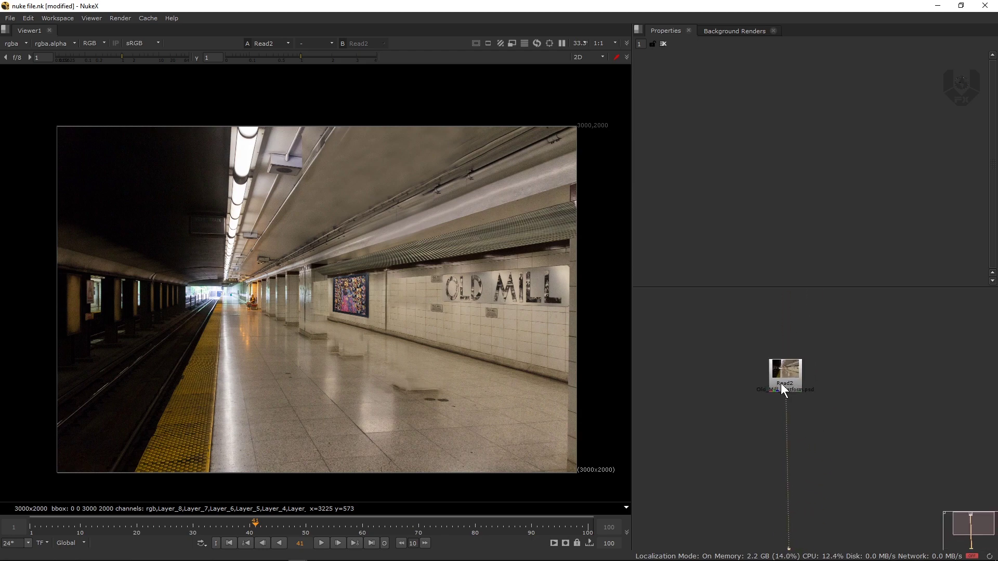
drag(780, 383, 786, 373)
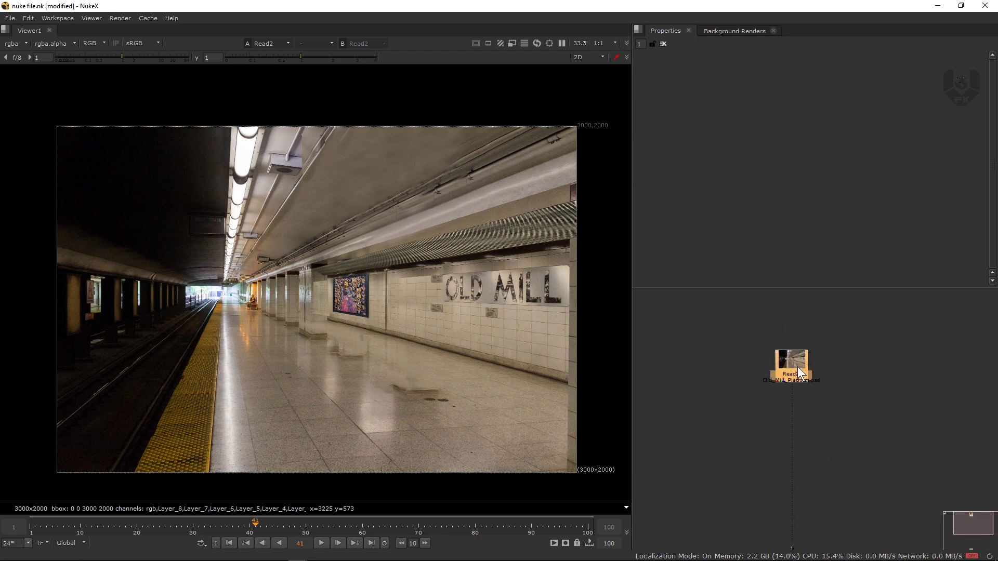
scroll(431, 359, up, 3)
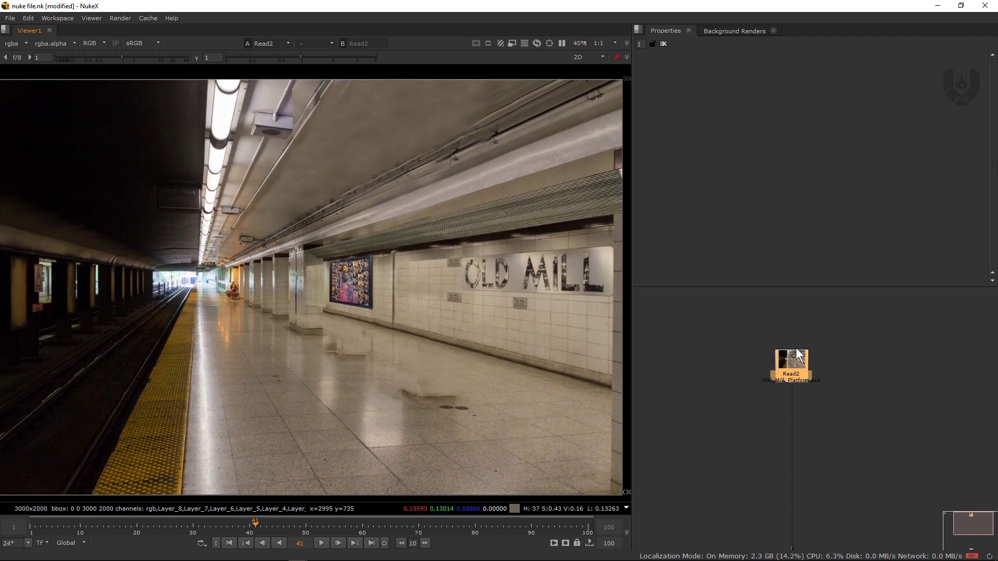
Step: Break out the layers of Old_Mill_Platform.psd from the Read2 node and examine the generated layer branches
double_click(790, 367)
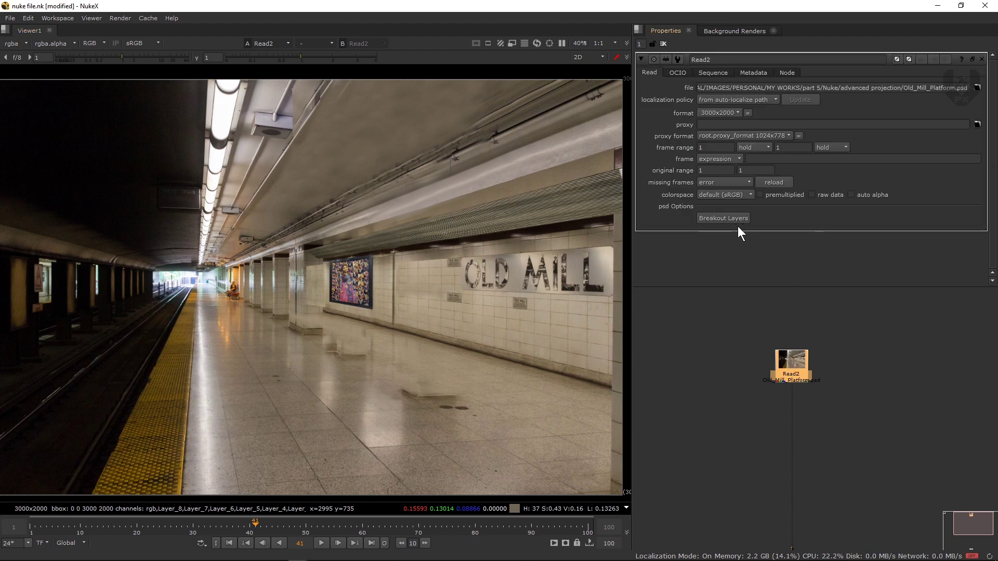
click(723, 218)
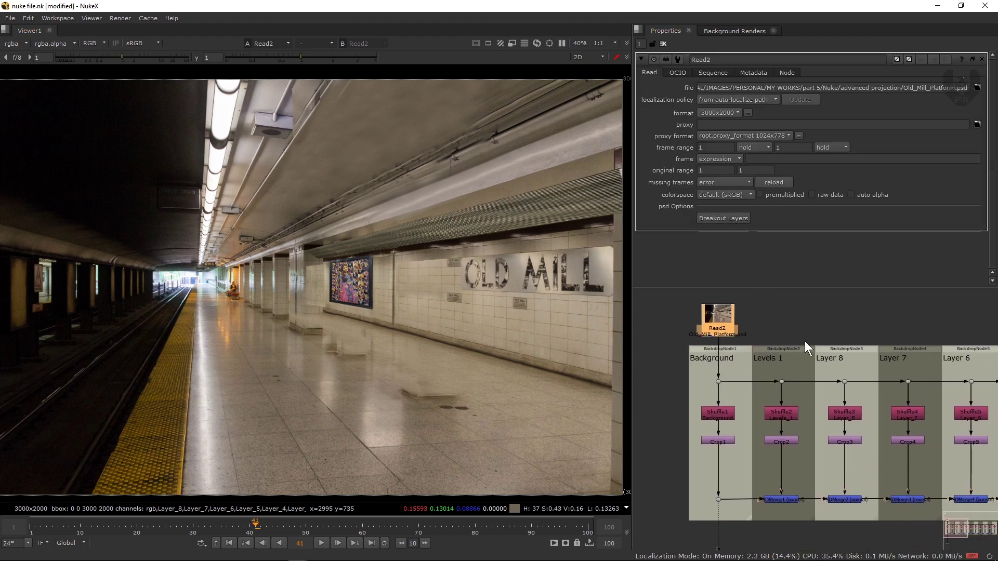
key(space)
middle_drag(744, 383, 385, 317)
scroll(460, 408, up, 2)
middle_drag(451, 378, 457, 388)
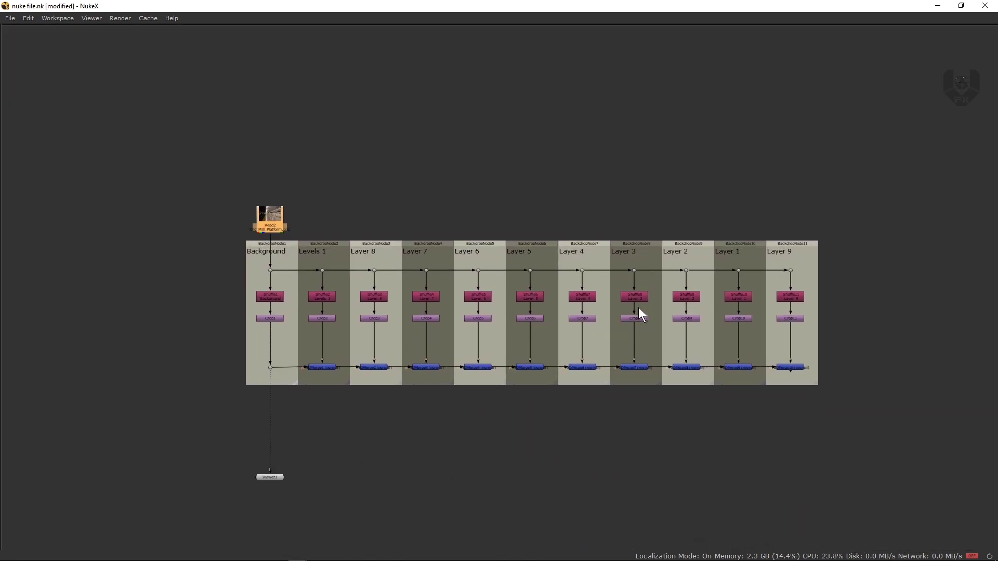
key(space)
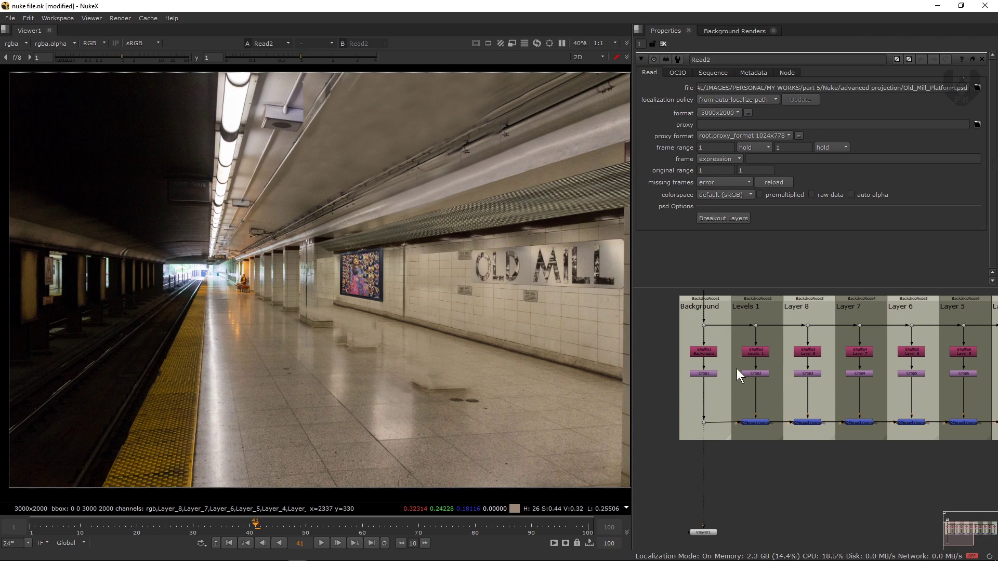
Step: View the output of the Background layer's Crop1 node in the viewer
drag(654, 407, 721, 363)
key(1)
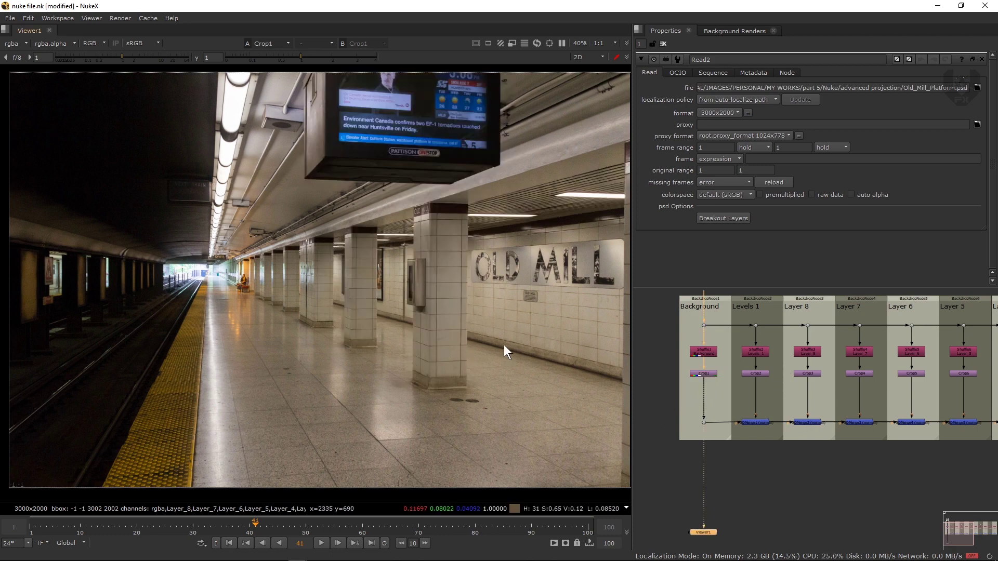
middle_drag(744, 350, 796, 391)
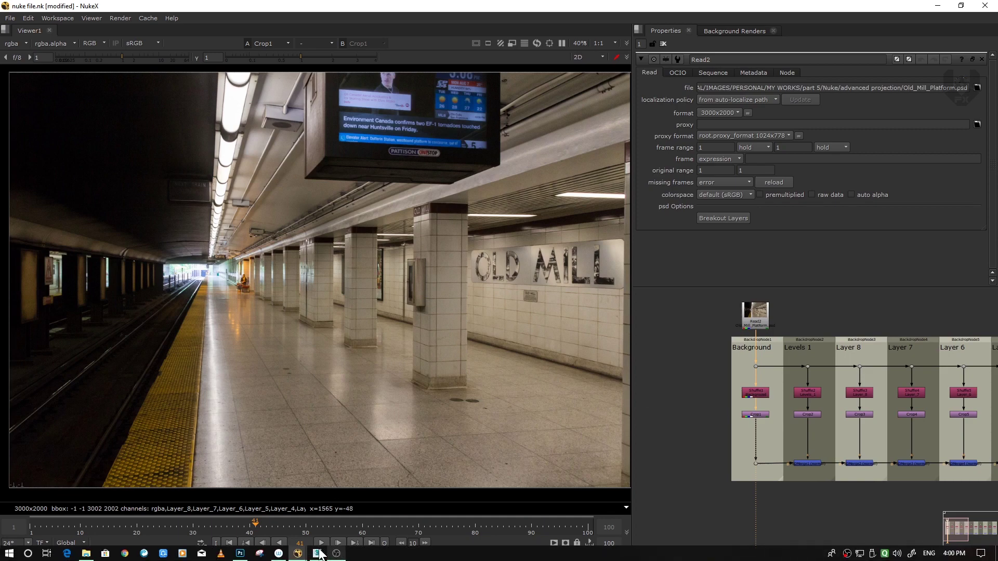
middle_drag(716, 373, 719, 375)
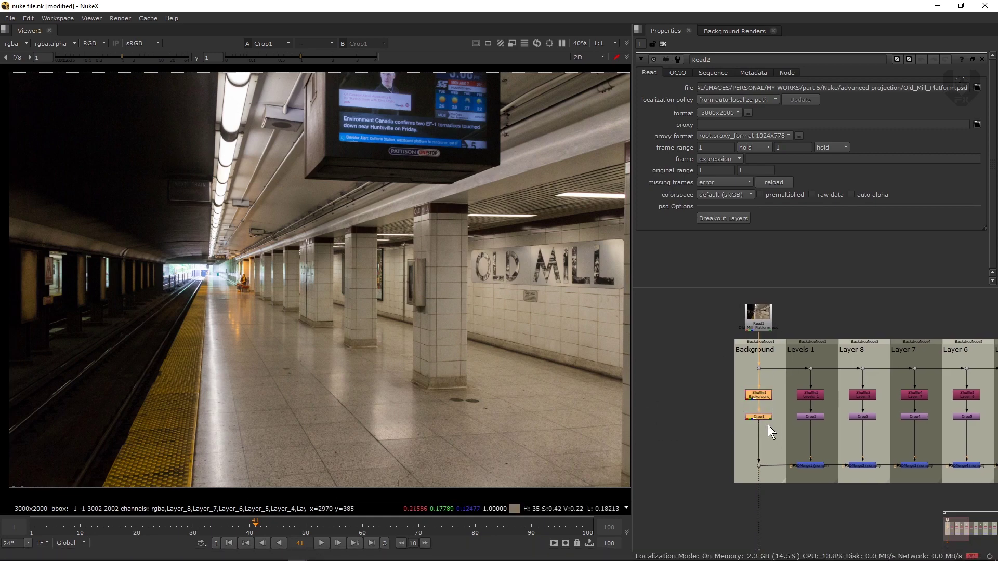
Step: Move the Background layer's backdrop and its nodes away from the Levels 1 branch to leave a gap
click(746, 352)
drag(768, 340, 683, 341)
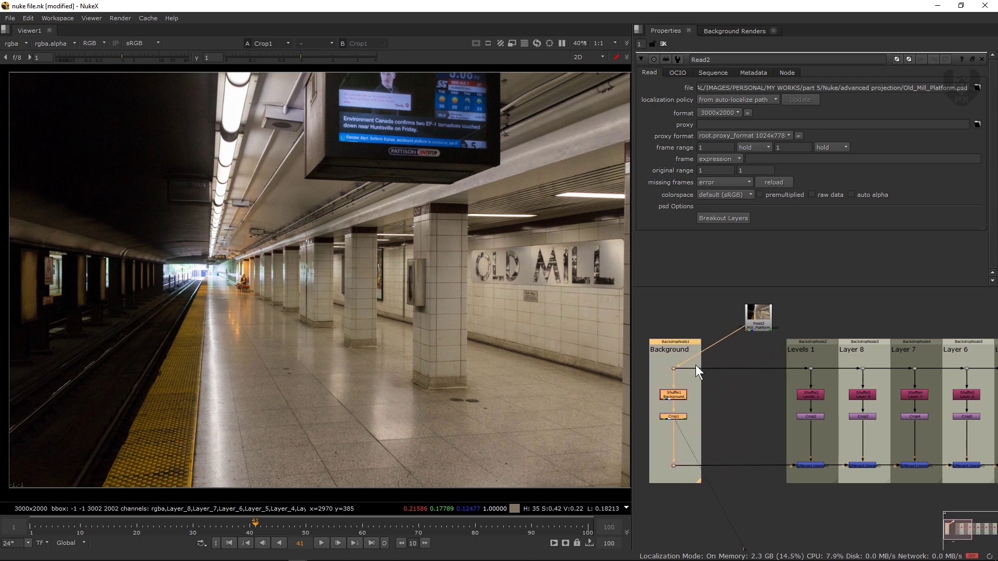
middle_drag(758, 378, 689, 375)
middle_drag(774, 361, 801, 356)
middle_drag(743, 370, 782, 351)
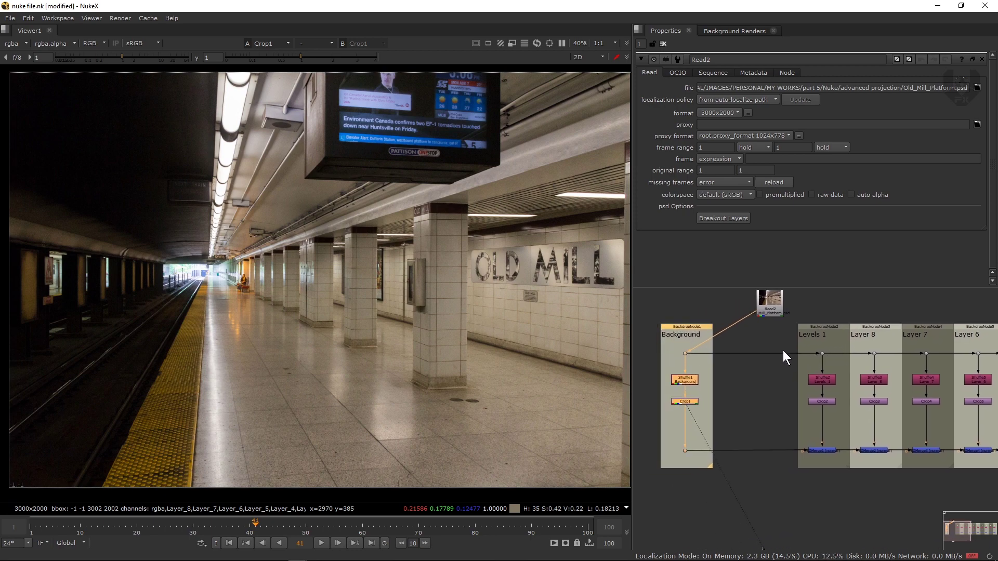
click(762, 398)
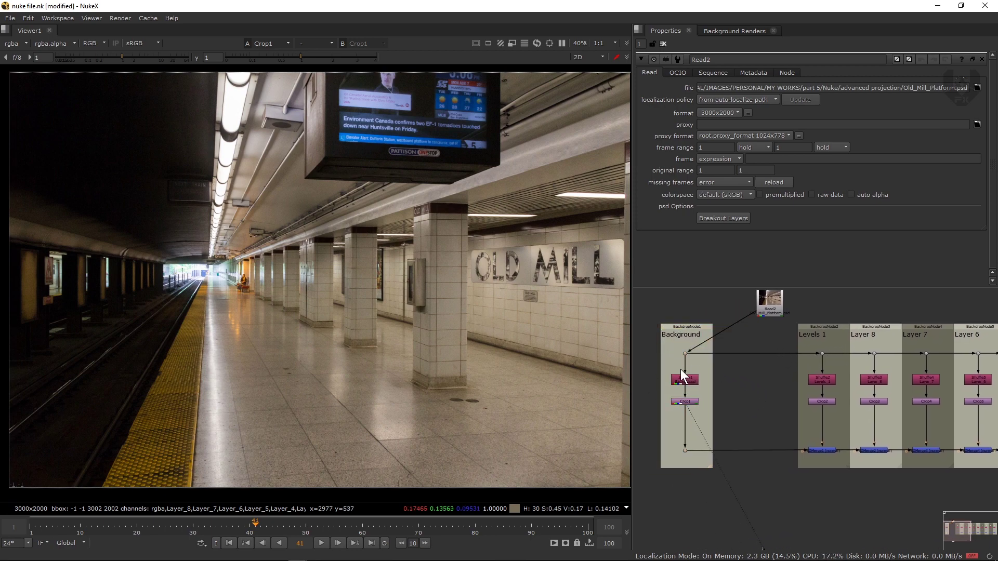
Step: Move the Read2 node up and across so it sits higher above the layer branches
middle_drag(765, 381, 751, 451)
drag(756, 372, 858, 290)
middle_drag(834, 392, 795, 378)
click(795, 378)
middle_drag(731, 394, 766, 386)
scroll(758, 395, down, 2)
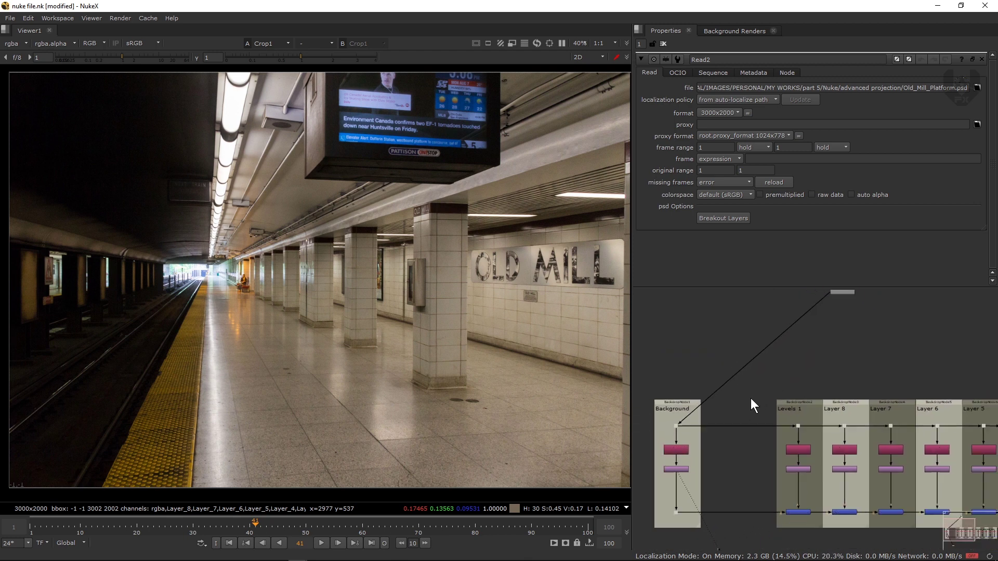
Step: Connect the top dots of the Levels 1, Layer 8, Layer 7, Layer 6, Layer 5 and Layer 4 branches directly to Read2
drag(685, 427, 837, 294)
middle_drag(809, 393, 753, 398)
drag(750, 429, 792, 303)
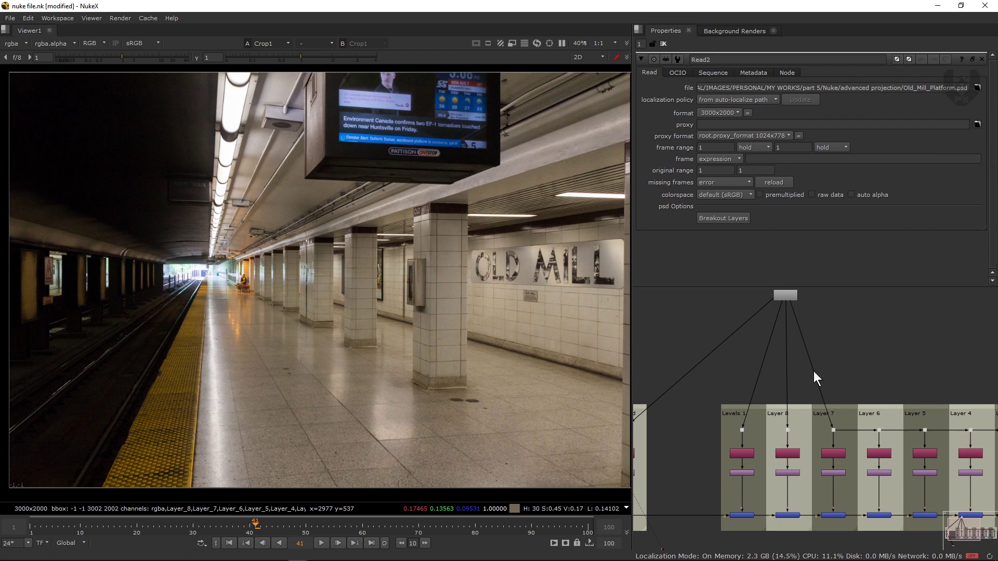
middle_drag(844, 433, 799, 425)
drag(743, 292, 744, 293)
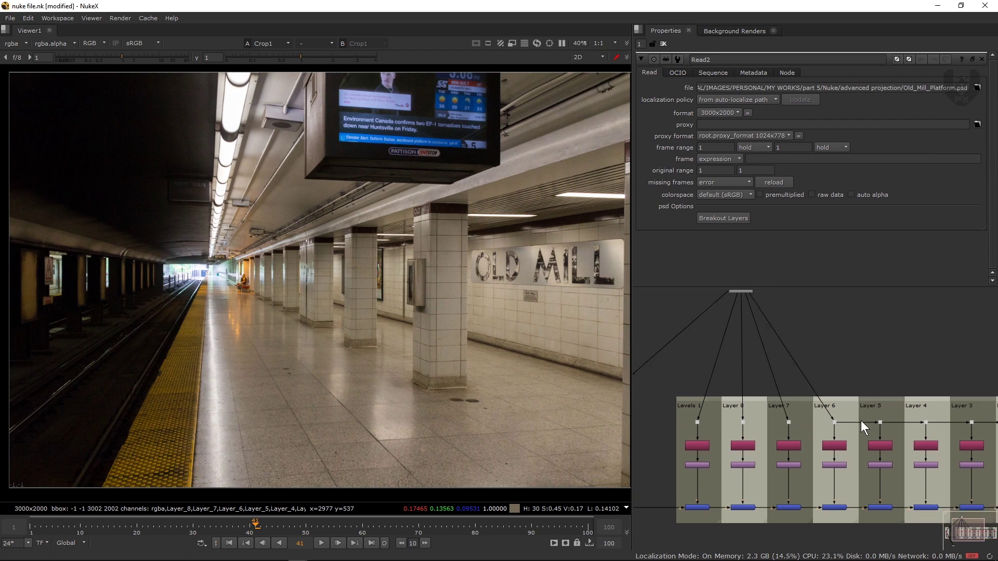
drag(829, 395, 741, 292)
middle_drag(794, 344, 718, 362)
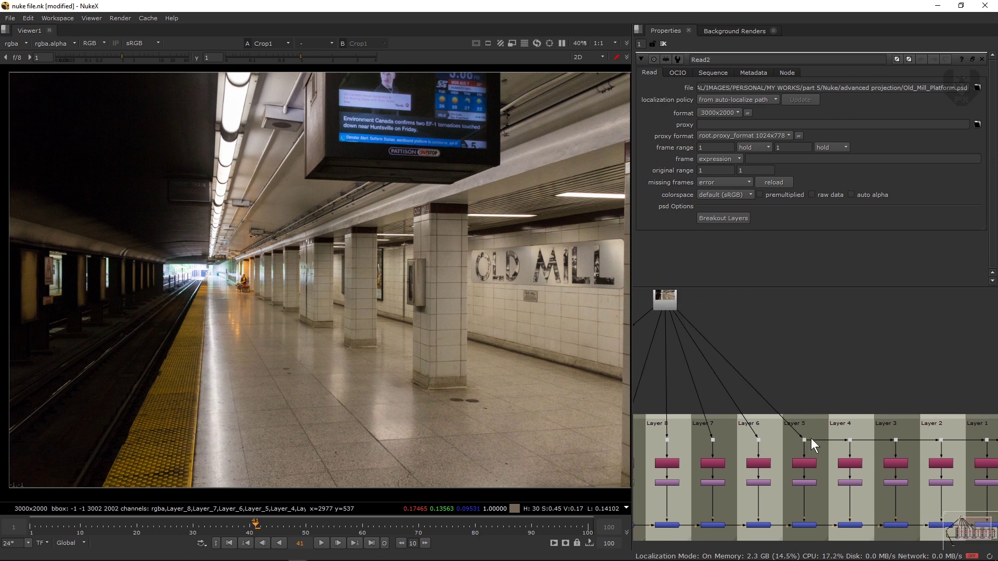
drag(810, 438, 684, 305)
middle_drag(765, 345, 772, 338)
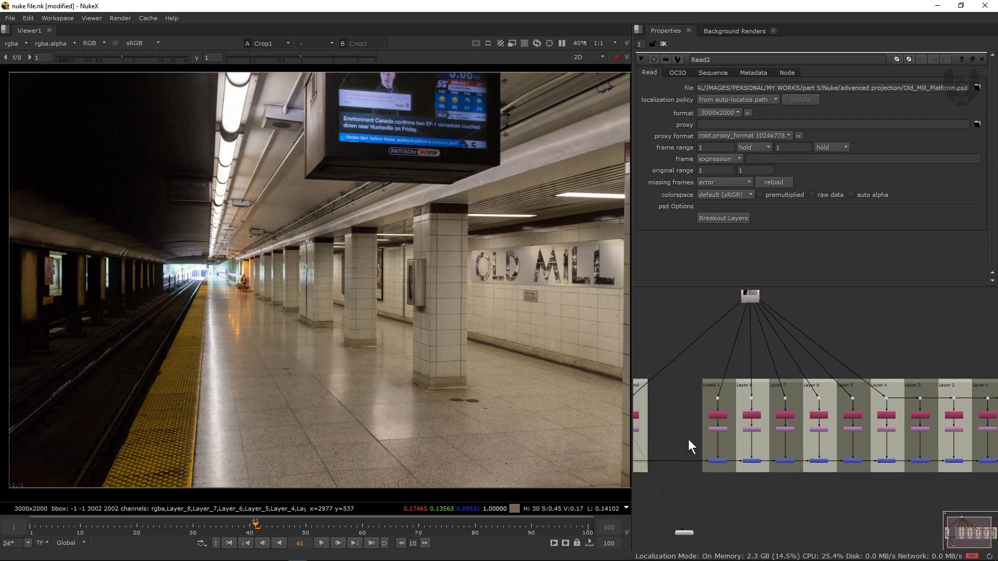
Step: Disconnect the Background branch from the PSDMerge1 node of the Levels 1 branch
scroll(691, 452, up, 4)
middle_drag(703, 468, 783, 447)
drag(782, 443, 798, 455)
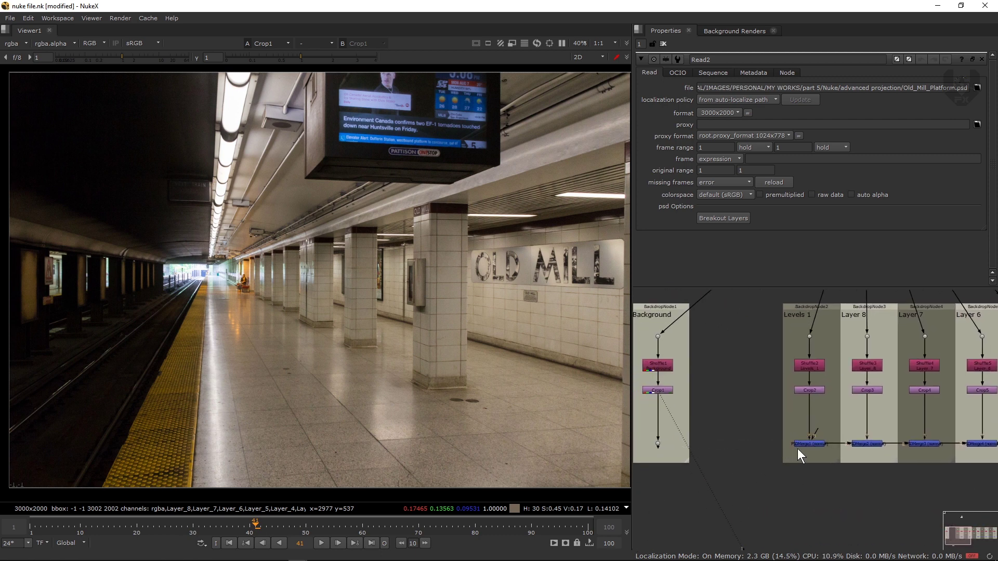
Step: View the Crop2 output and the PSDMerge1 output of the Levels 1 branch in the viewer
click(811, 391)
key(1)
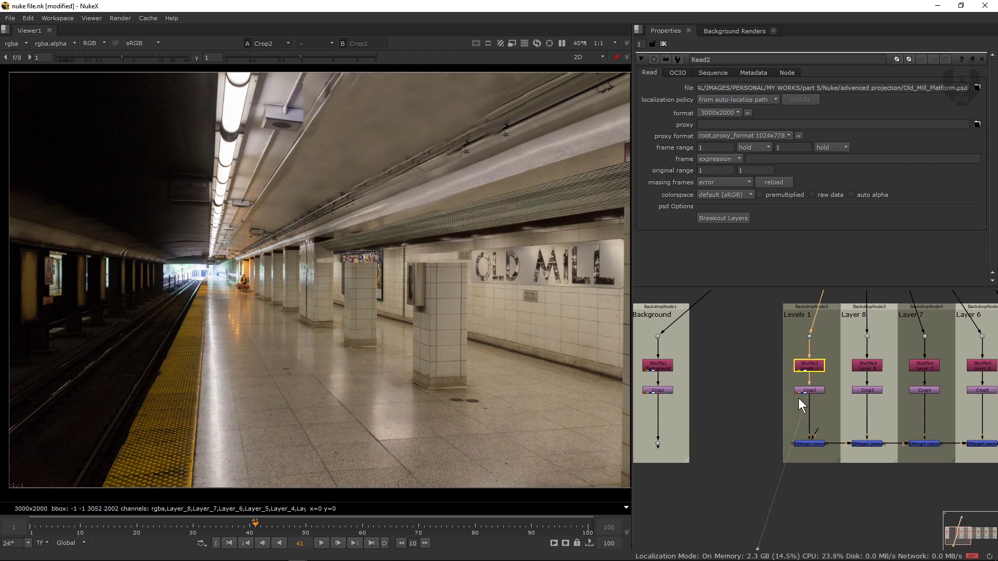
click(781, 419)
click(809, 444)
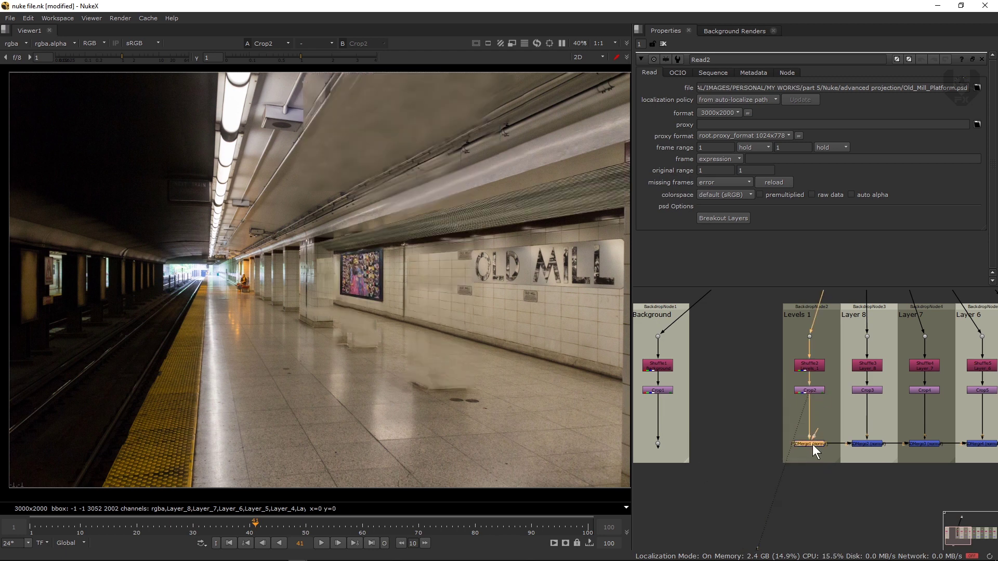
key(1)
middle_drag(797, 423, 786, 423)
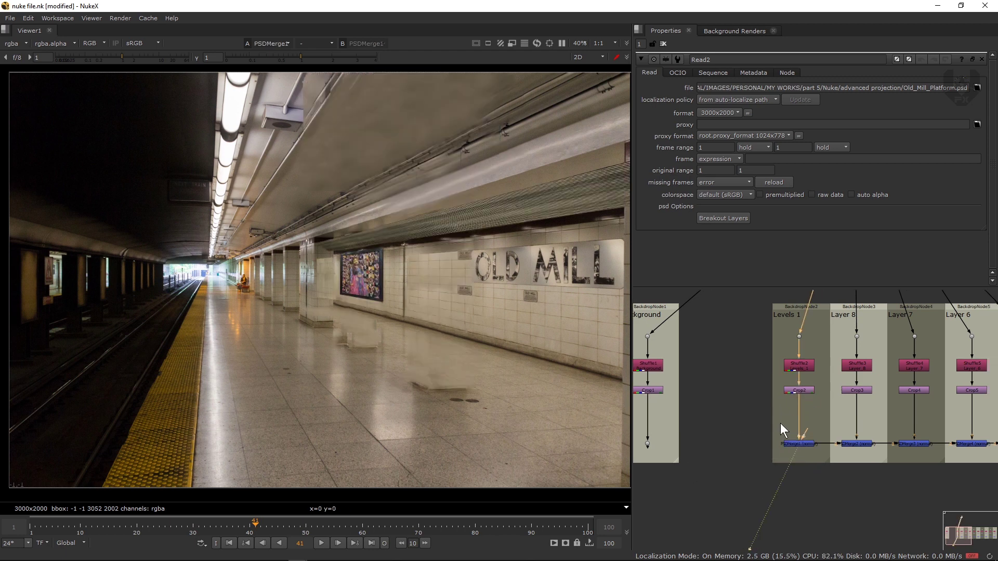
Step: Move the Levels 1 backdrop away from Layer 8 and disconnect PSDMerge1 from the Layer 8 merge node
click(797, 444)
mouse_move(757, 374)
middle_down()
mouse_move(747, 400)
mouse_move(757, 391)
middle_up()
scroll(757, 391, down, 1)
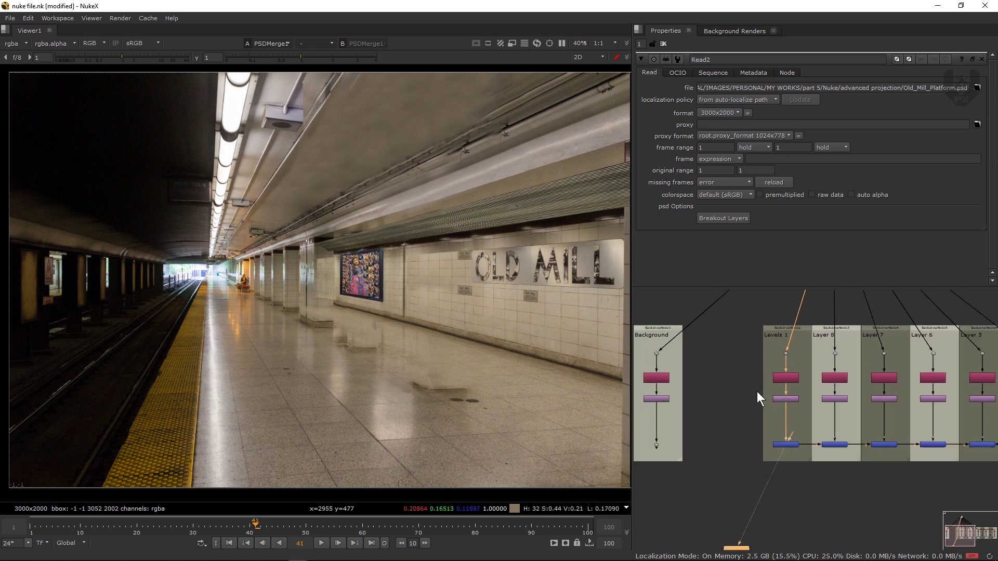
scroll(760, 385, down, 1)
drag(775, 339, 751, 340)
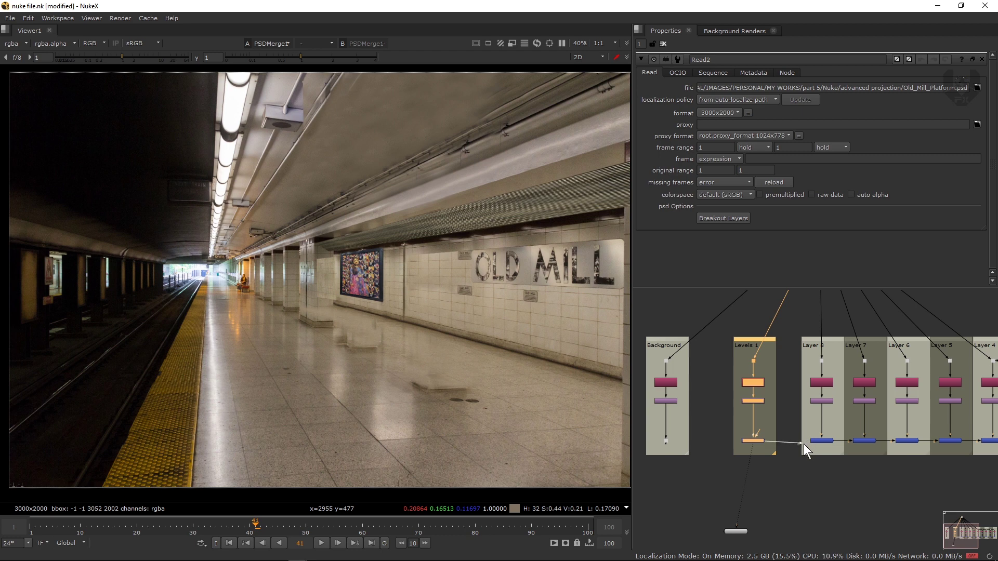
middle_drag(807, 425, 758, 434)
click(749, 477)
Step: View the Layer 8 crop output, followed by the Layer 8 and Layer 7 merge outputs
click(779, 410)
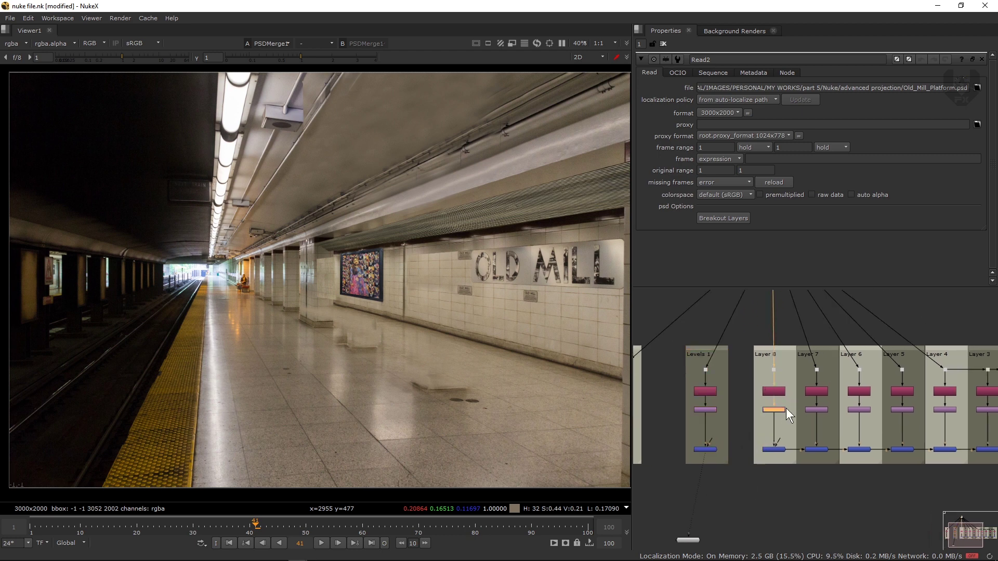
key(1)
click(775, 449)
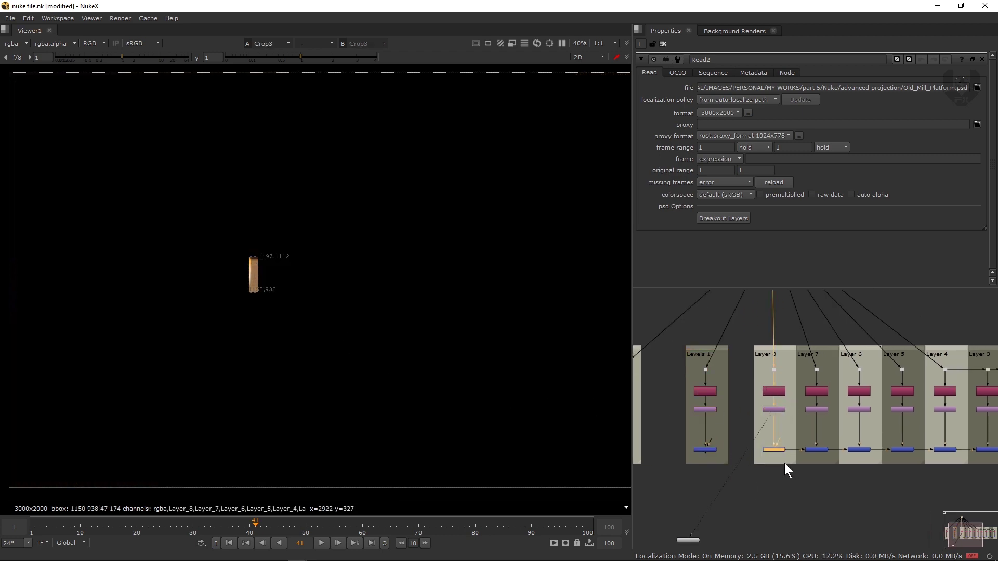
key(1)
click(815, 449)
key(1)
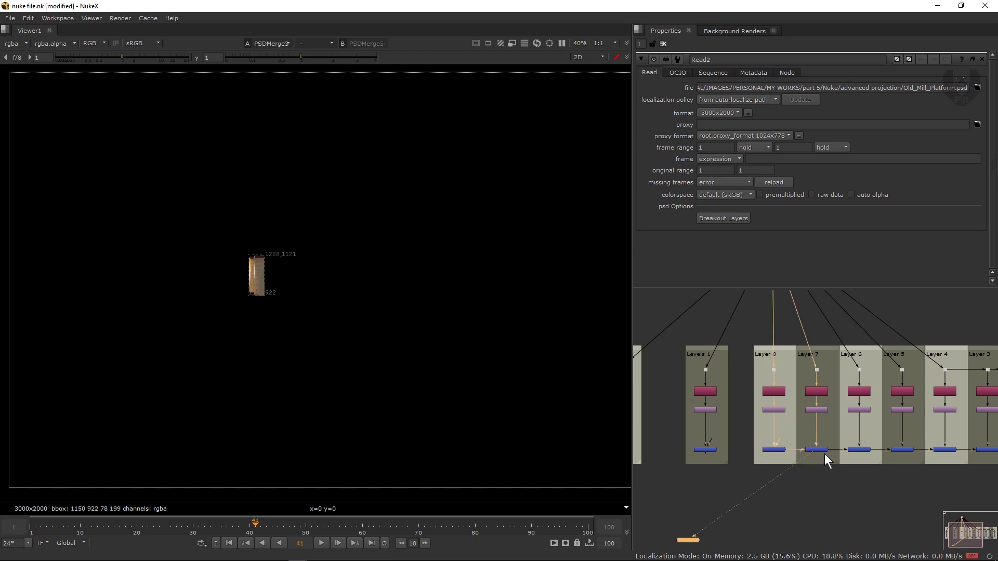
Step: View the merge outputs of the Layer 6, Layer 5 and Layer 4 branches in turn
middle_drag(845, 460, 778, 497)
click(824, 448)
key(1)
click(796, 465)
key(1)
click(840, 465)
key(1)
middle_drag(864, 489, 815, 487)
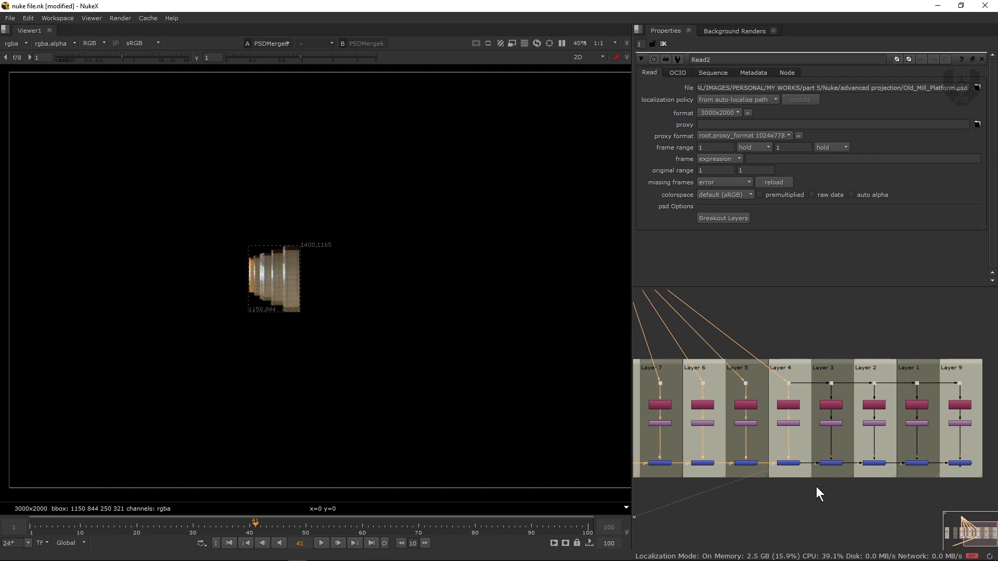
Step: View the remaining merge outputs from Layer 3 through Layer 9 to examine the combined columns and hanging screen
key(1)
drag(814, 486, 941, 449)
key(1)
key(1)
middle_drag(914, 456, 871, 479)
click(896, 448)
click(824, 456)
click(901, 433)
click(871, 458)
key(1)
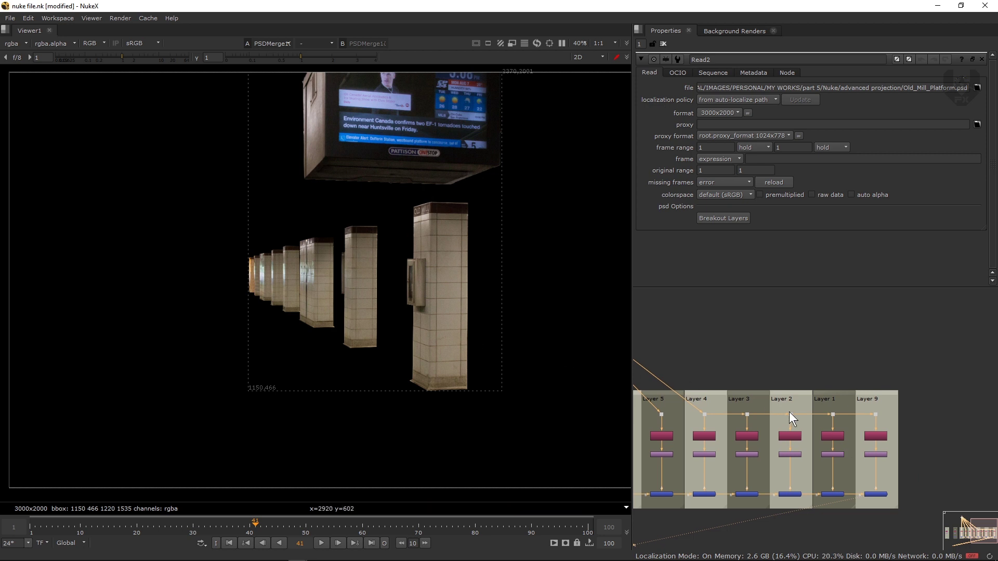
Step: Connect the top dots of the Layer 3, Layer 2, Layer 1 and Layer 9 branches directly to Read2 and center Read2 above them
middle_drag(788, 411, 871, 405)
scroll(846, 359, down, 3)
middle_drag(809, 335, 835, 375)
click(835, 375)
drag(834, 436, 721, 333)
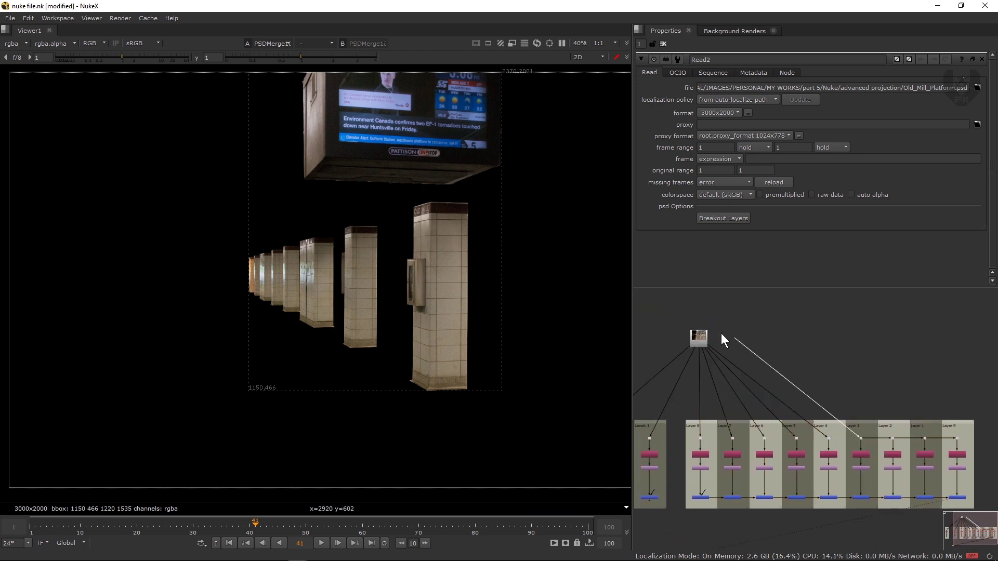
drag(872, 438, 715, 351)
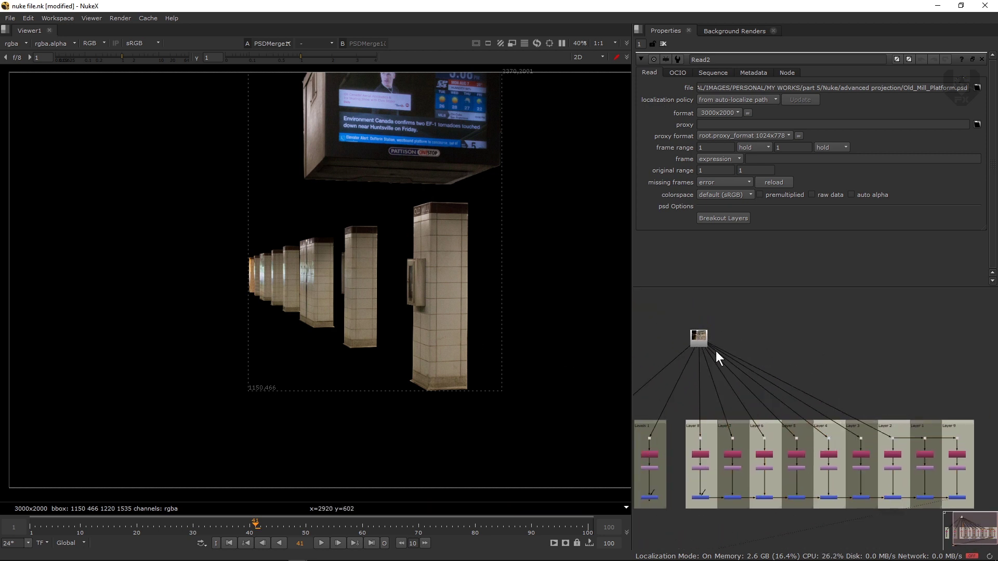
drag(903, 440, 716, 343)
drag(935, 440, 793, 292)
middle_drag(794, 369, 845, 362)
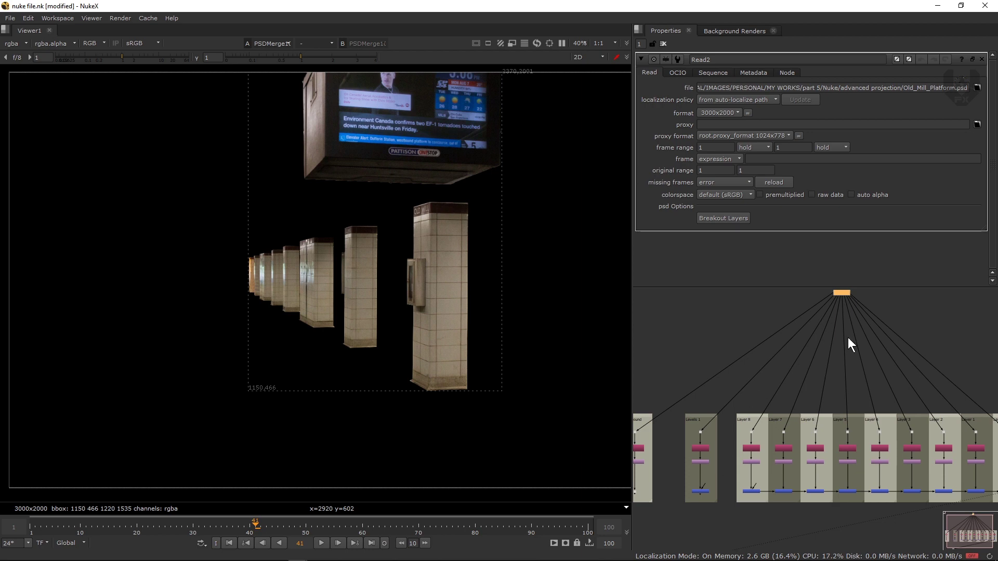
Step: Move the Viewer node to a central spot below the separated layer branches
middle_drag(871, 399, 889, 325)
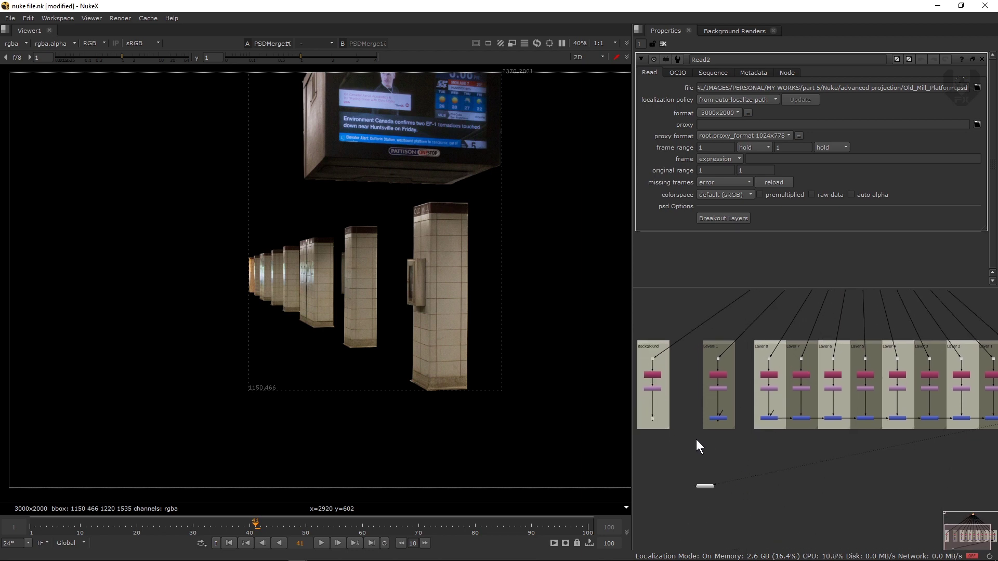
middle_drag(770, 429, 778, 436)
click(749, 448)
middle_drag(731, 490, 735, 478)
drag(719, 480, 873, 531)
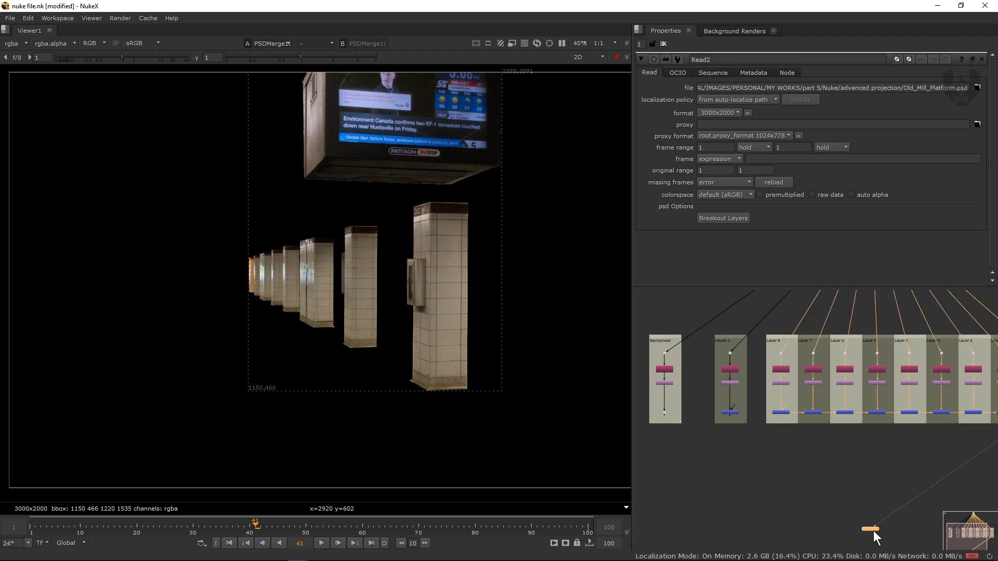
scroll(794, 404, down, 3)
middle_drag(864, 364, 857, 386)
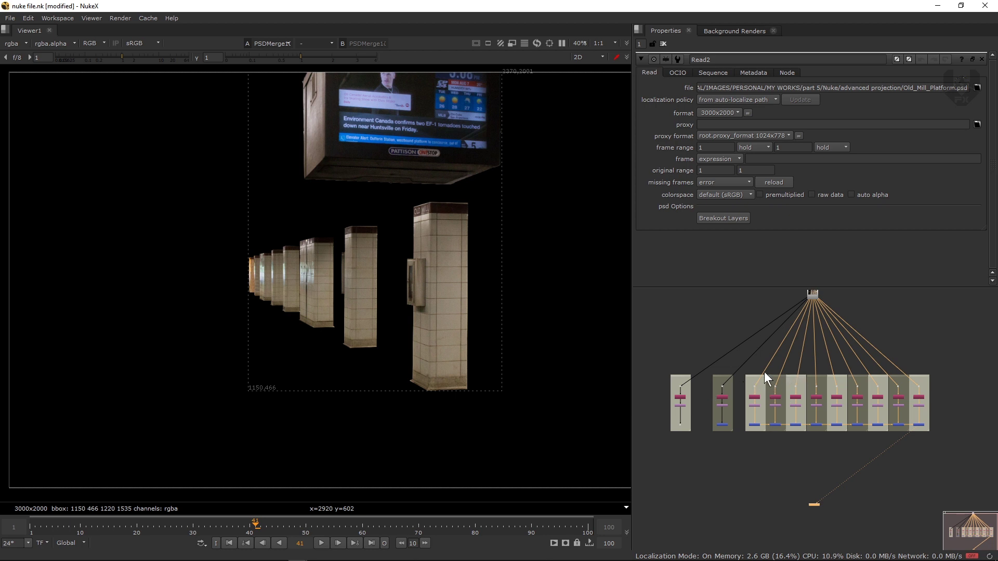
click(762, 460)
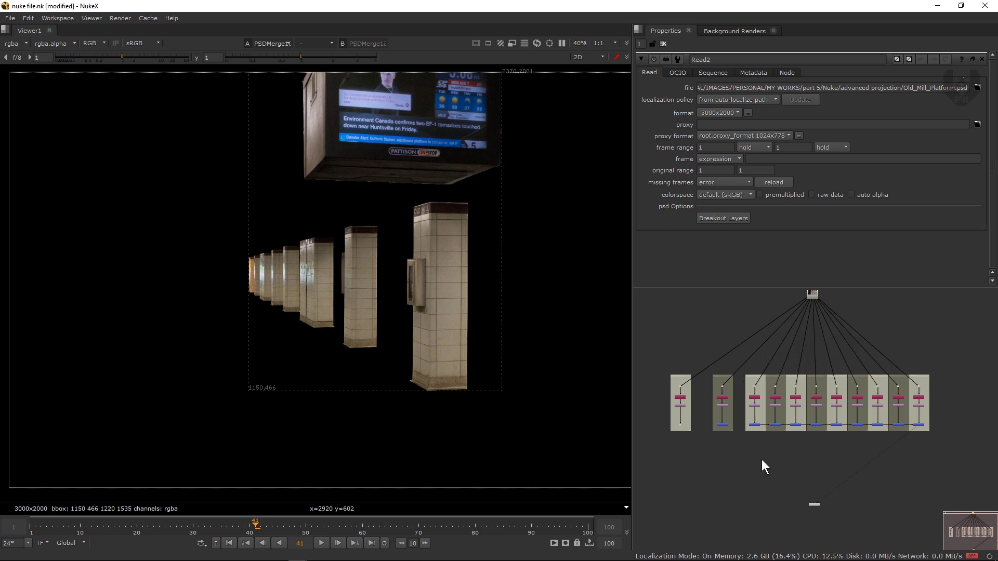
middle_drag(785, 415, 787, 413)
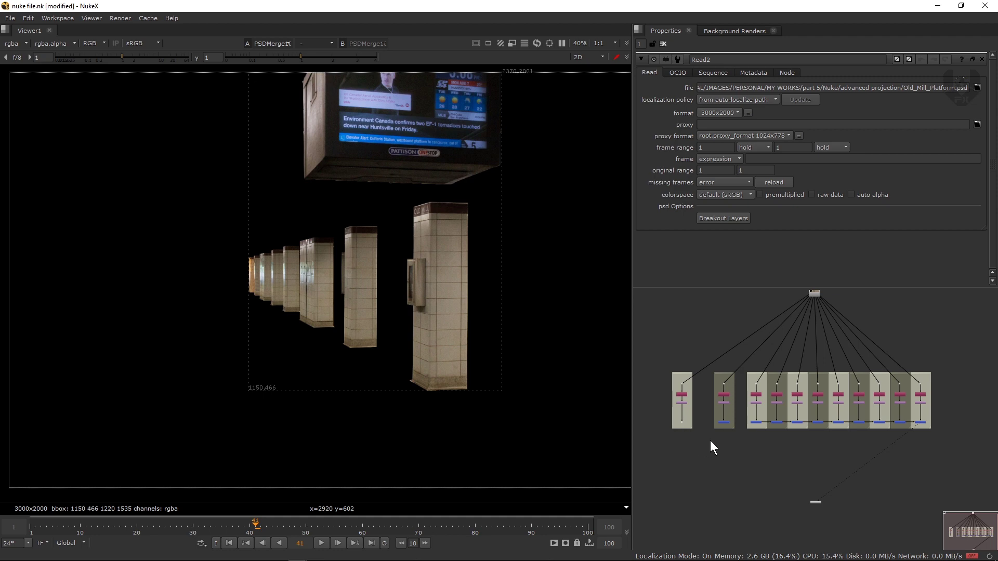
Step: View the end of the Background branch and the PSDMerge1 output of the Levels 1 branch
drag(688, 421, 699, 419)
key(1)
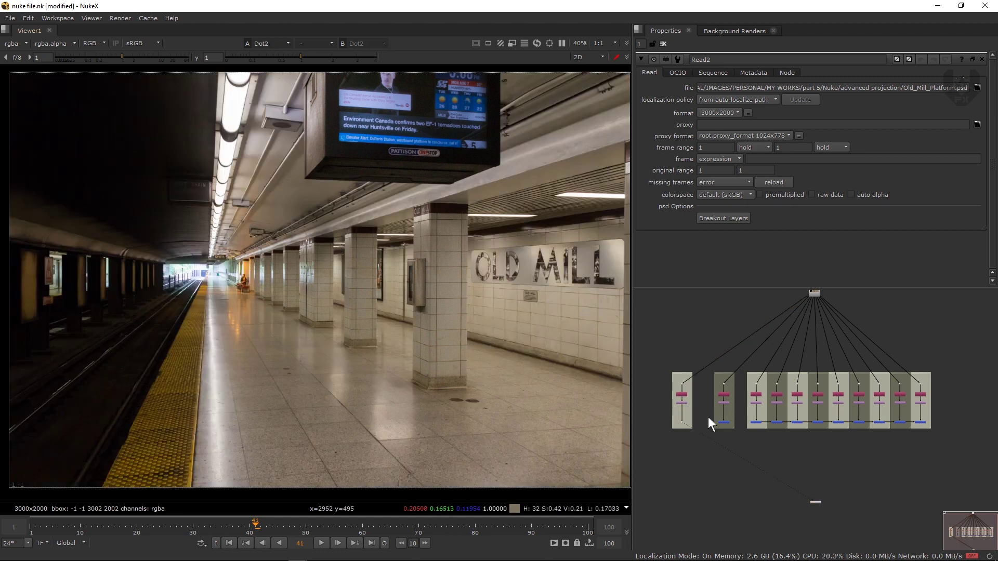
middle_drag(708, 416, 746, 392)
drag(855, 478, 850, 521)
click(856, 470)
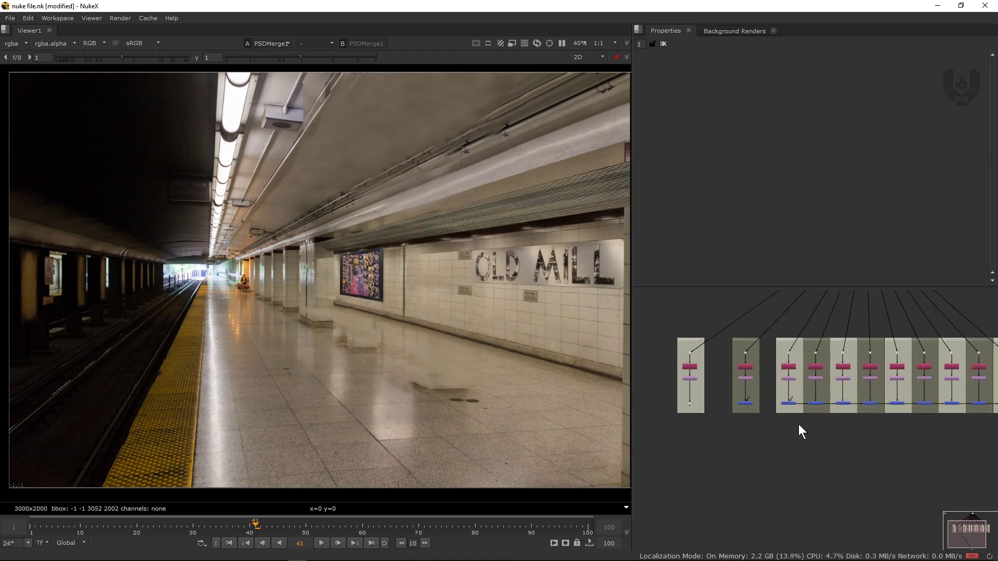
Step: Add a Project3D node below the Levels 1 branch and connect its image input to PSDMerge1
key(Tab)
text(project3D)
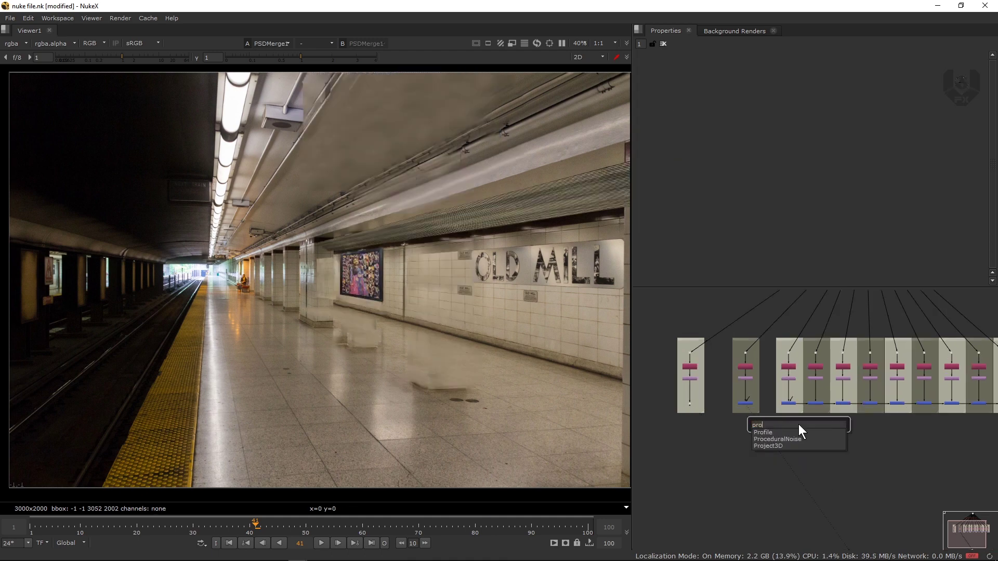
key(Return)
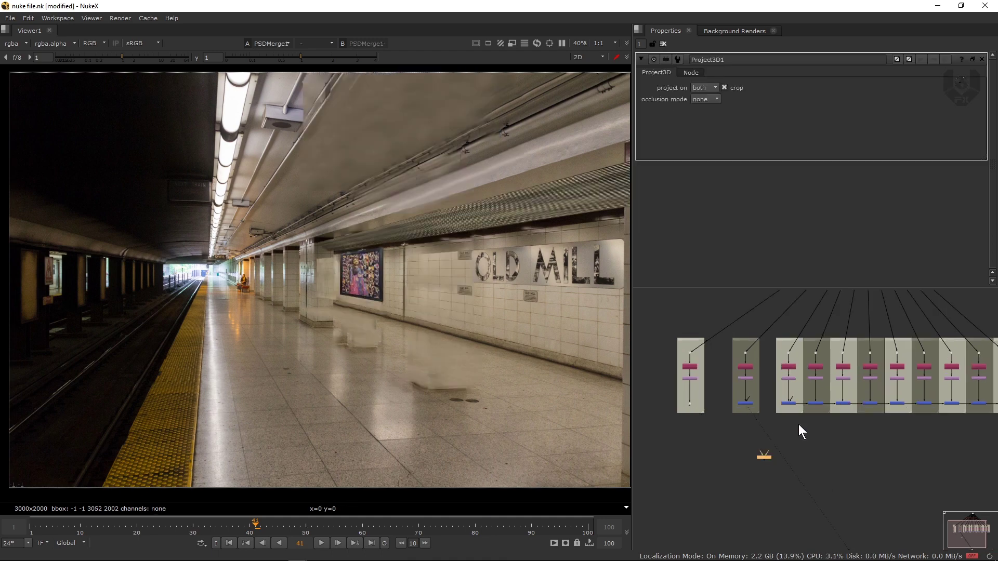
scroll(774, 432, up, 3)
drag(774, 475, 725, 454)
click(751, 450)
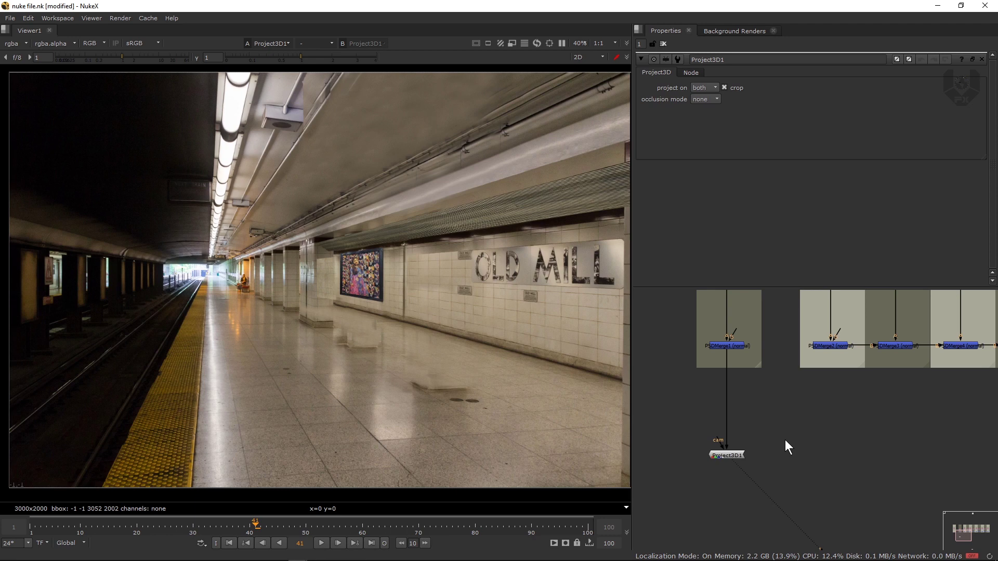
Step: Add a ReadGeo node beside Project3D1 and load mttro.abc into it
key(Tab)
text(read)
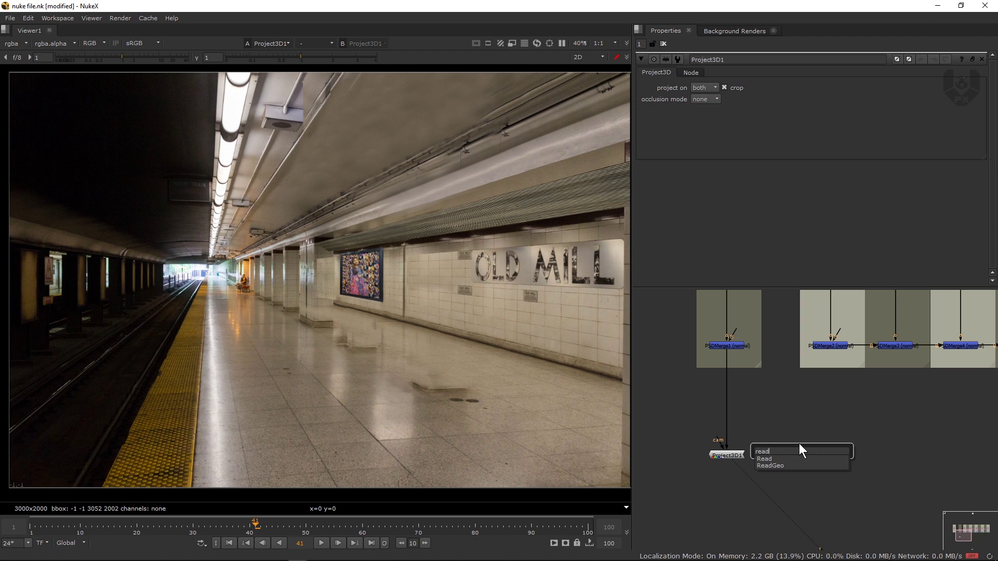
key(Down)
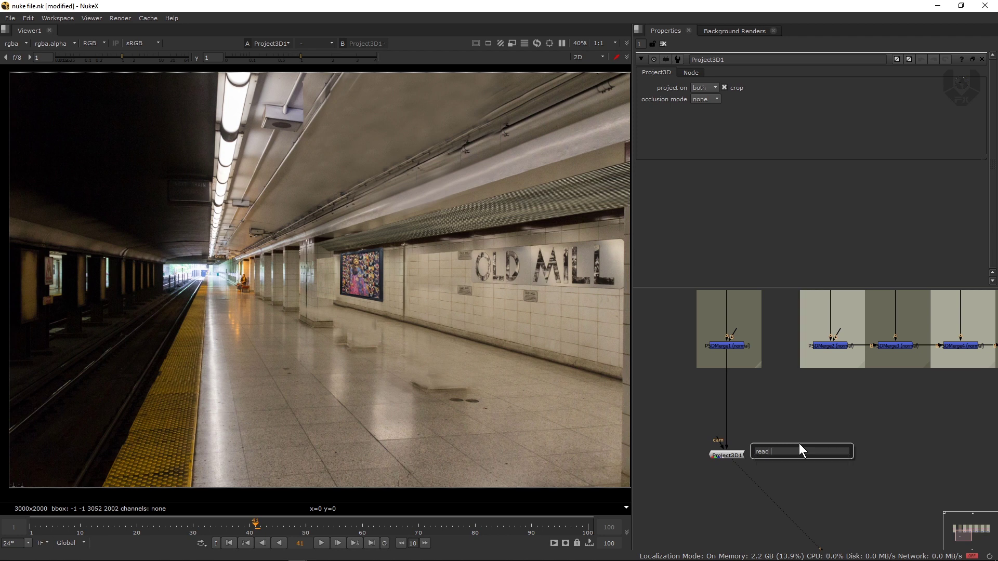
key(Return)
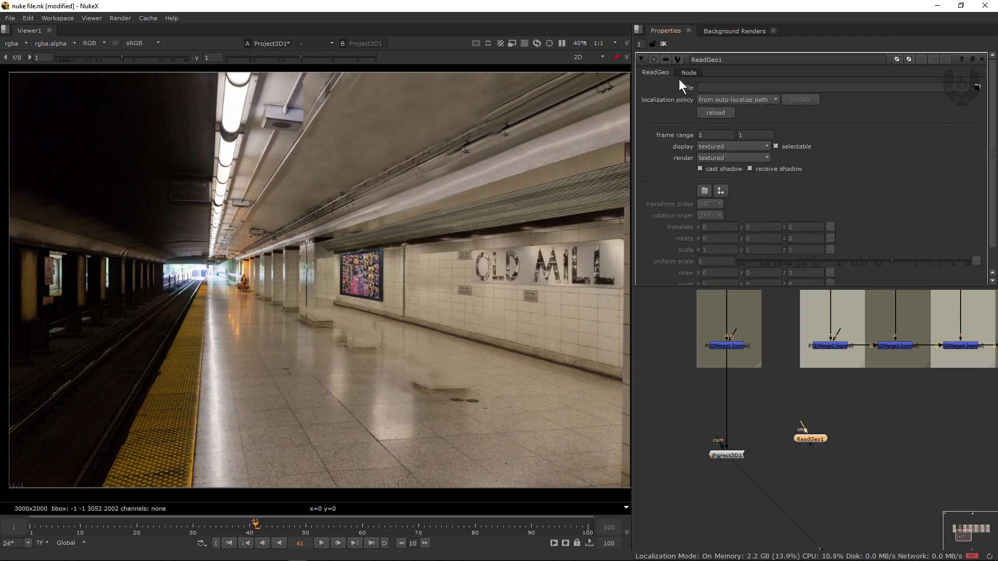
click(977, 87)
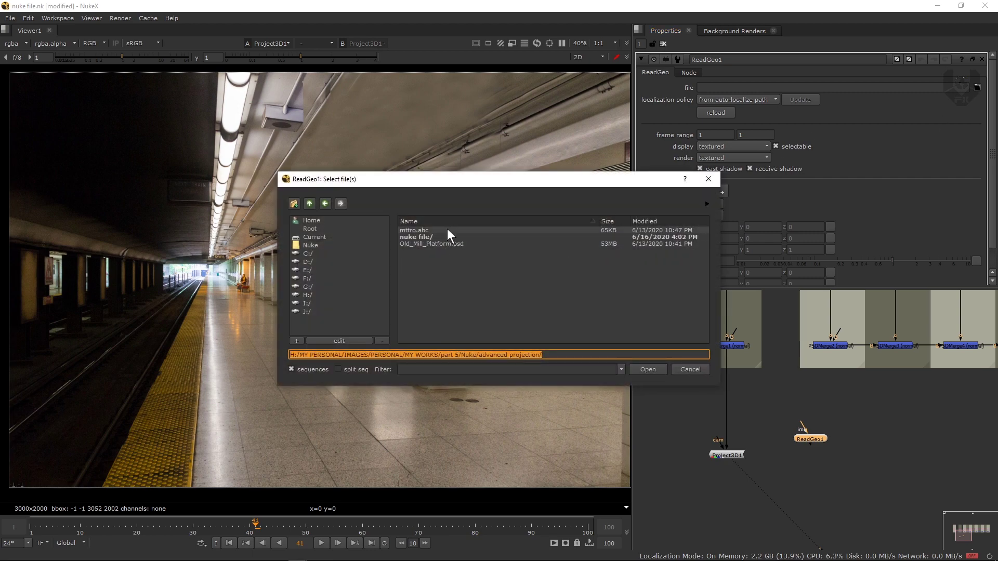
click(422, 230)
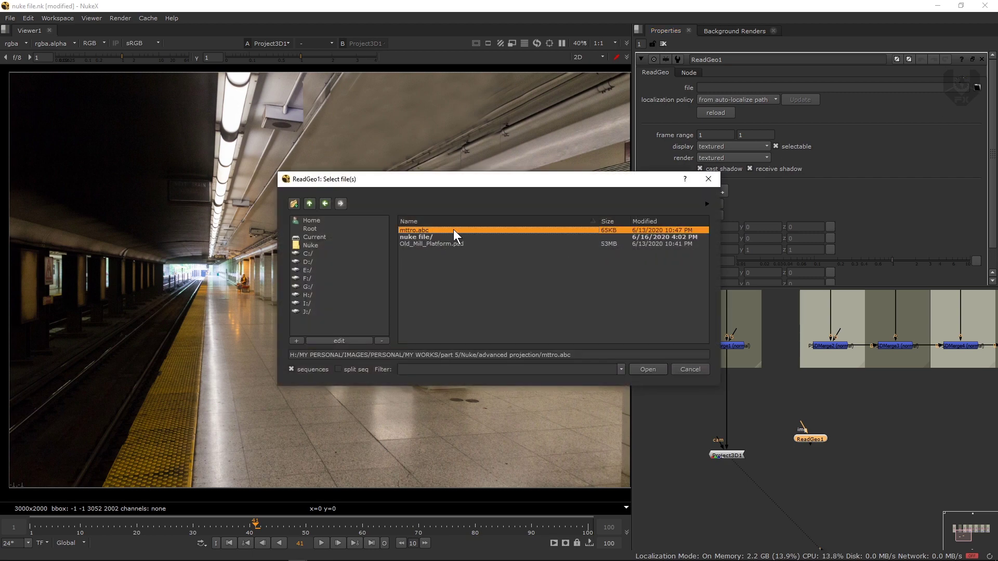
click(647, 370)
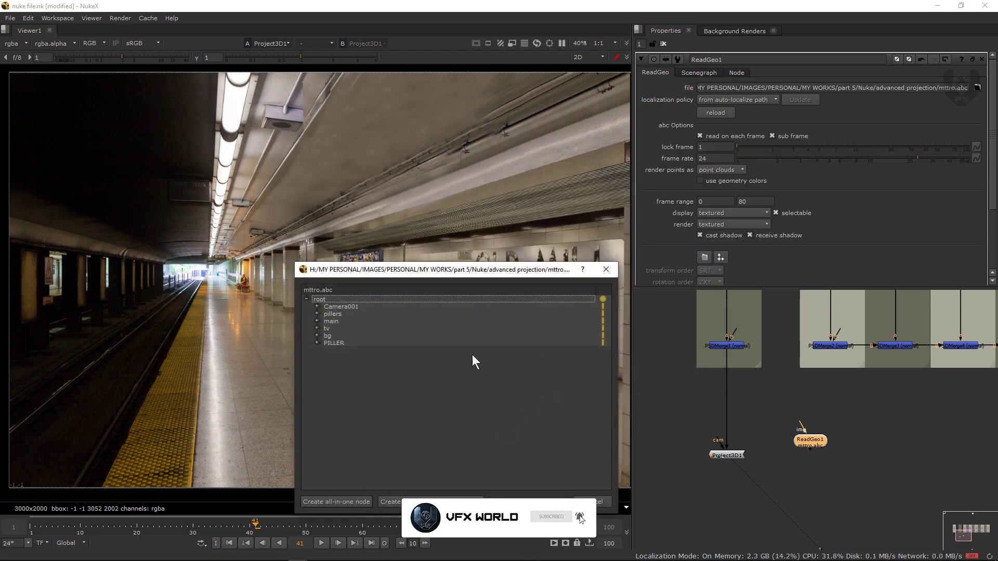
Step: Select root and all its Alembic items, from Camera001 to PILLER, and create the parents as separate nodes
drag(413, 270, 412, 216)
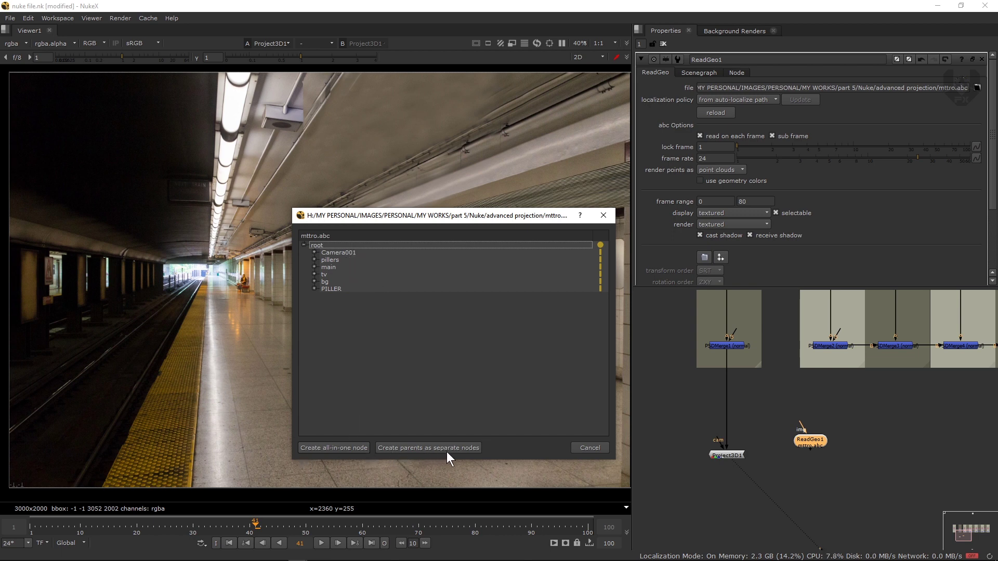
click(336, 252)
shift+click(332, 288)
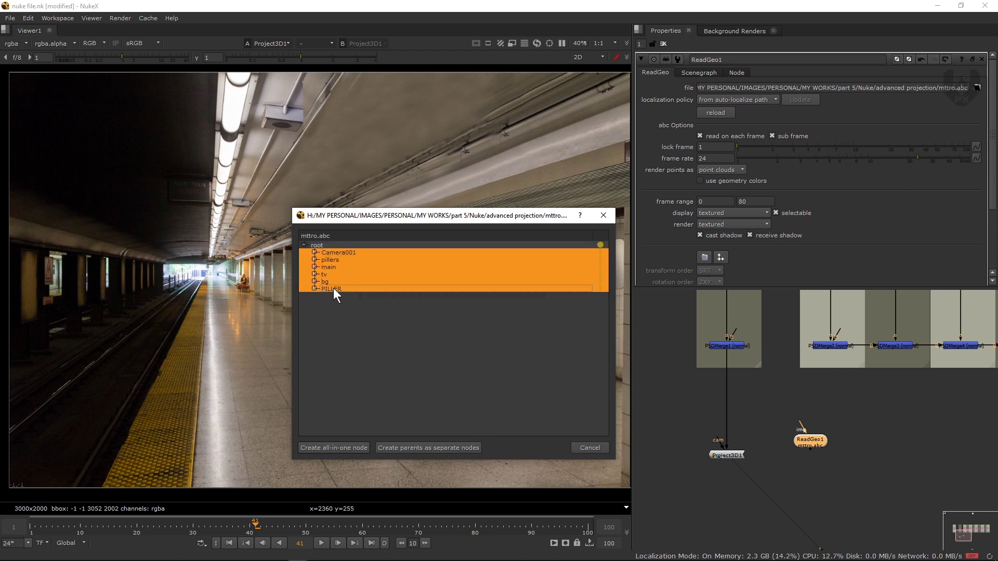
ctrl+click(330, 245)
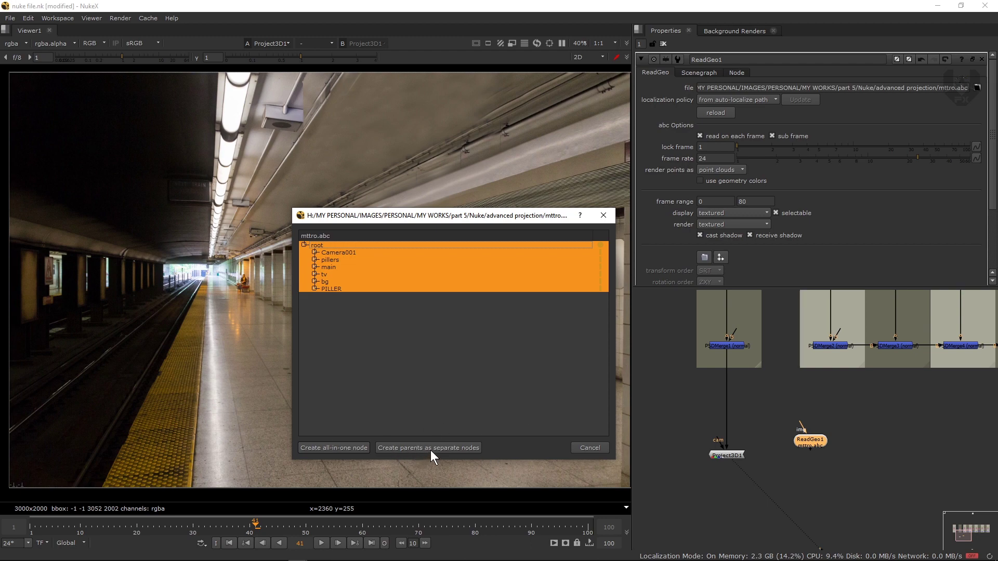
click(470, 447)
Step: Space the imported camera and ReadGeo1 apart and connect Project3D1's cam input to the camera
click(766, 460)
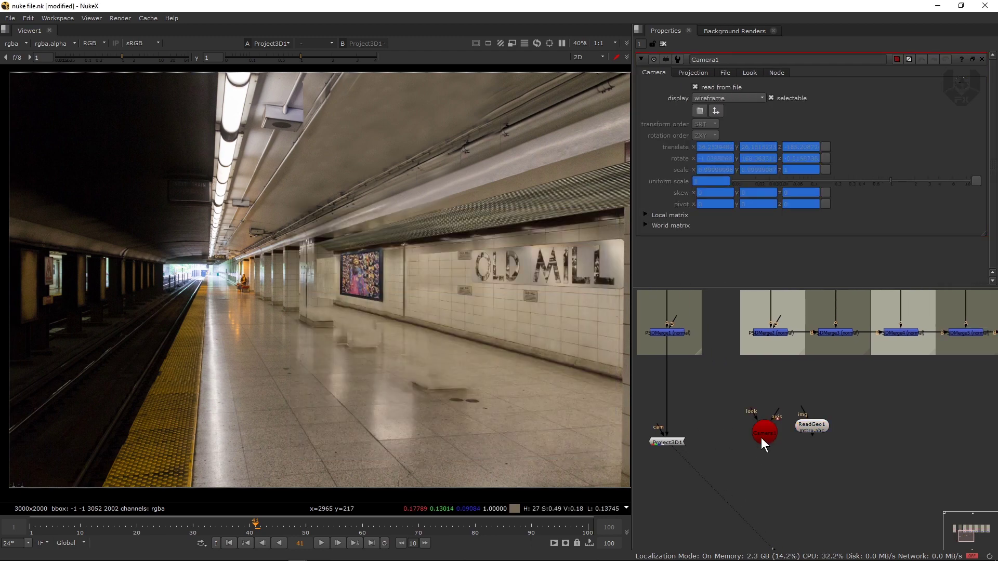
drag(809, 429, 837, 433)
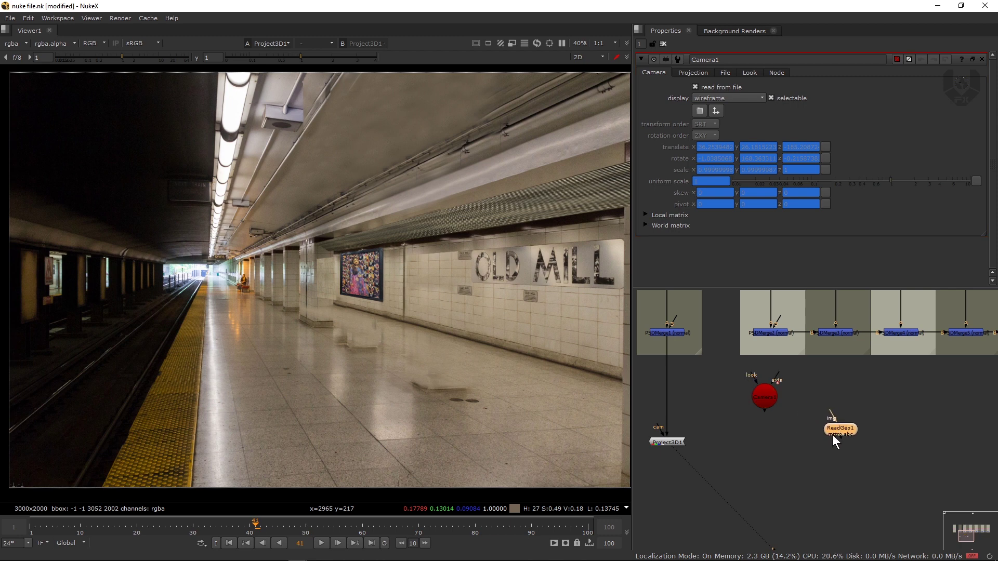
middle_drag(778, 433, 800, 434)
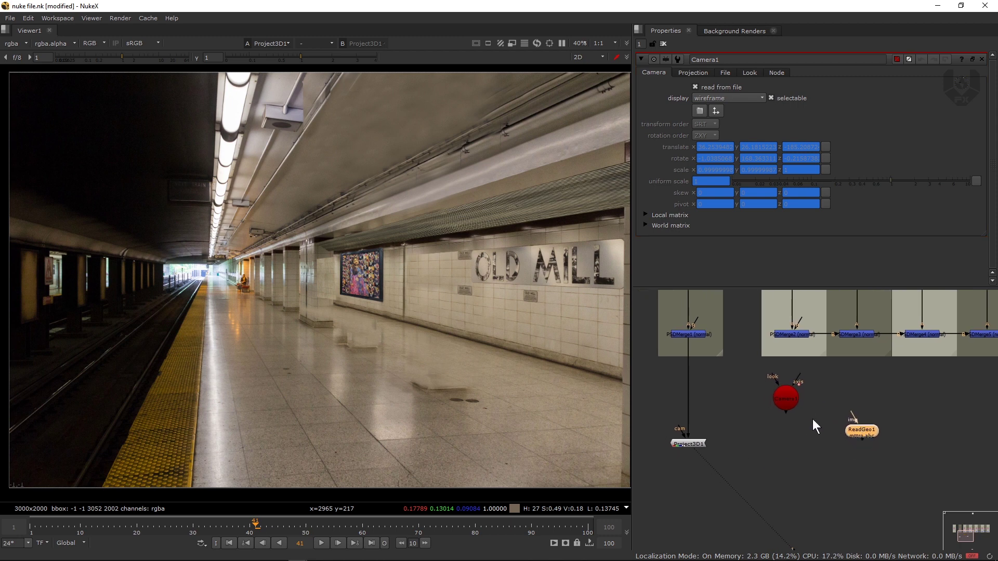
drag(683, 437, 866, 413)
scroll(774, 421, down, 3)
click(855, 441)
middle_drag(856, 441, 796, 431)
scroll(796, 431, down, 2)
scroll(823, 412, down, 1)
Step: View the outputs of PSDMerge9 in the Layer 1 branch and PSDMerge10 in the Layer 9 branch
scroll(862, 424, up, 5)
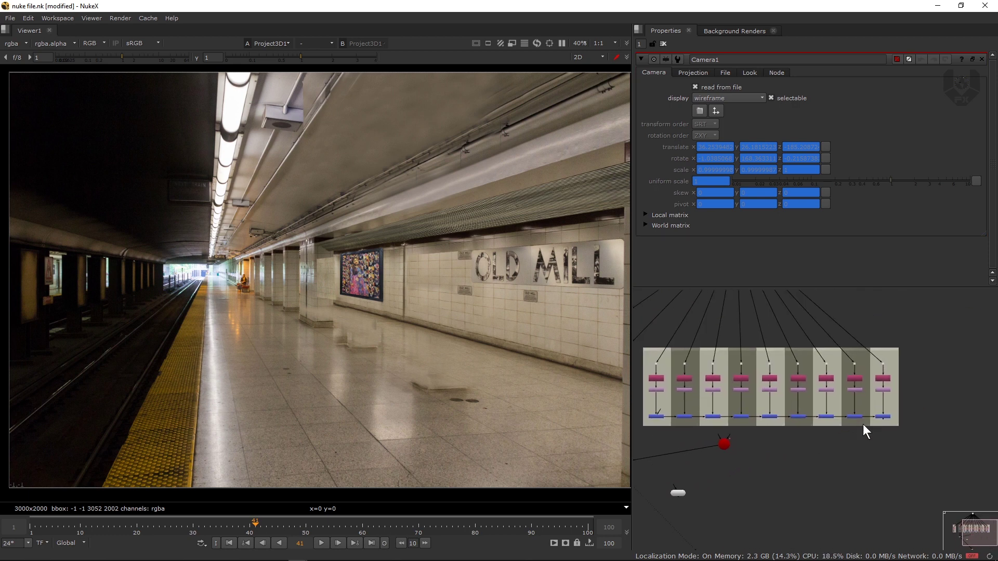
middle_drag(830, 394, 802, 413)
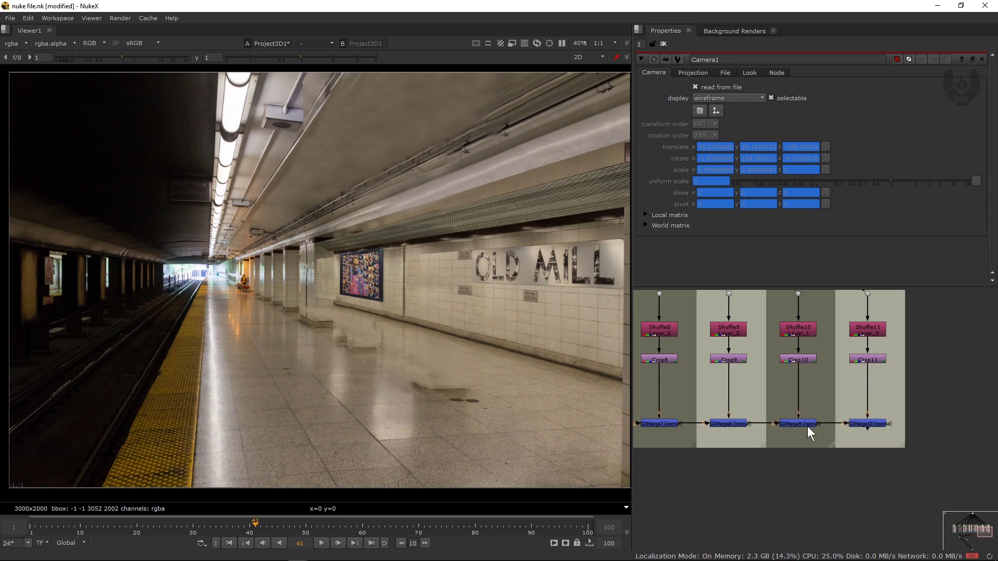
click(807, 425)
key(1)
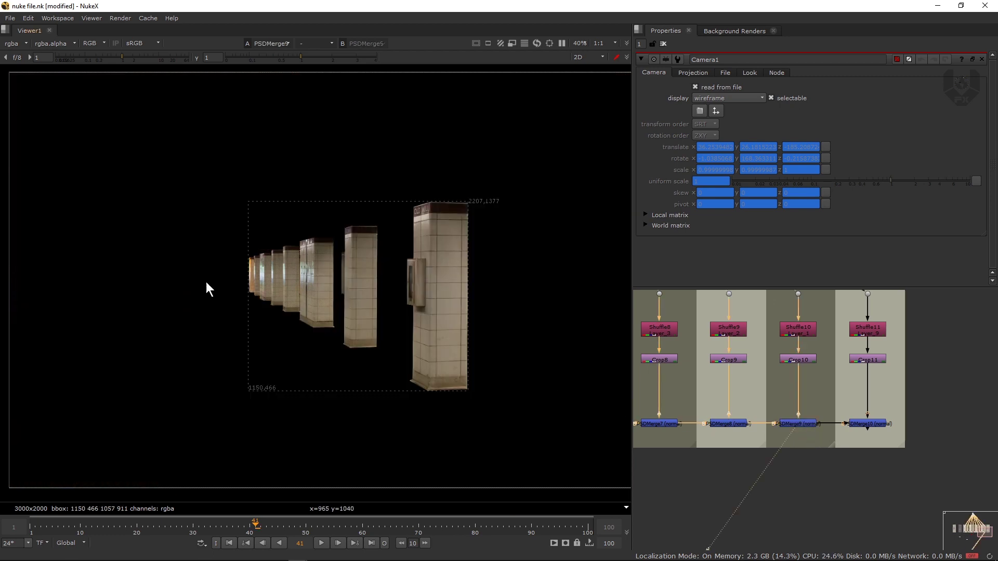
click(866, 424)
key(1)
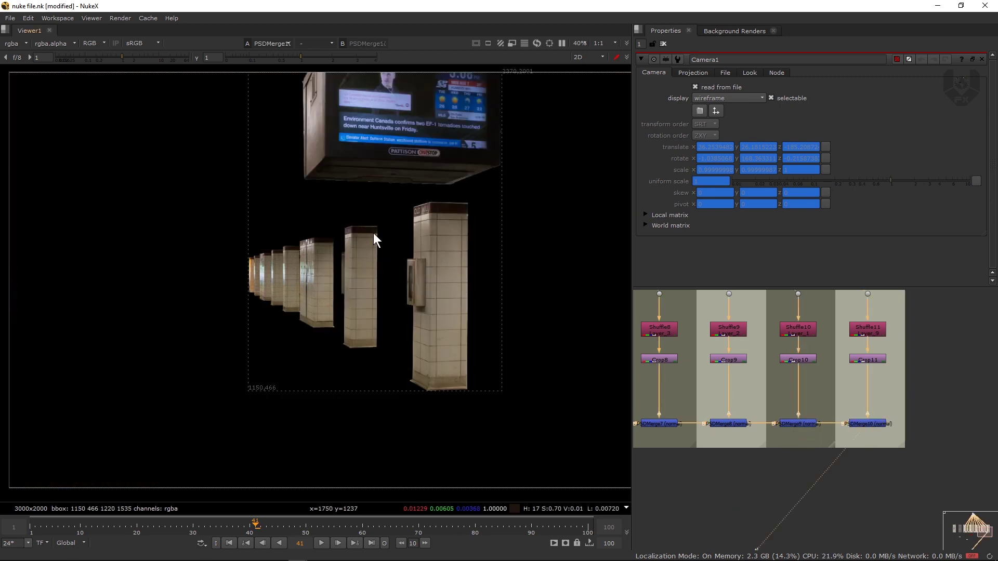
Step: Move the Layer 9 branch away from the neighbouring branches and disconnect PSDMerge10 from PSDMerge9
middle_drag(833, 418, 793, 469)
click(894, 344)
drag(852, 314, 931, 311)
drag(879, 474, 836, 493)
middle_drag(763, 488, 803, 434)
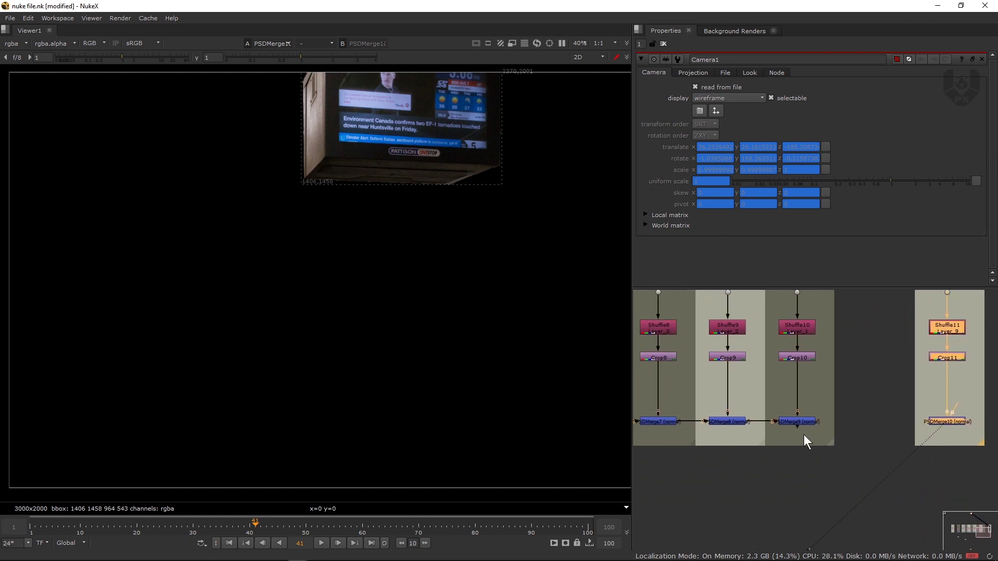
Step: View the PSDMerge9 output and select the block of eight connected layer branches
click(804, 421)
key(1)
scroll(789, 450, down, 6)
middle_drag(690, 447, 787, 421)
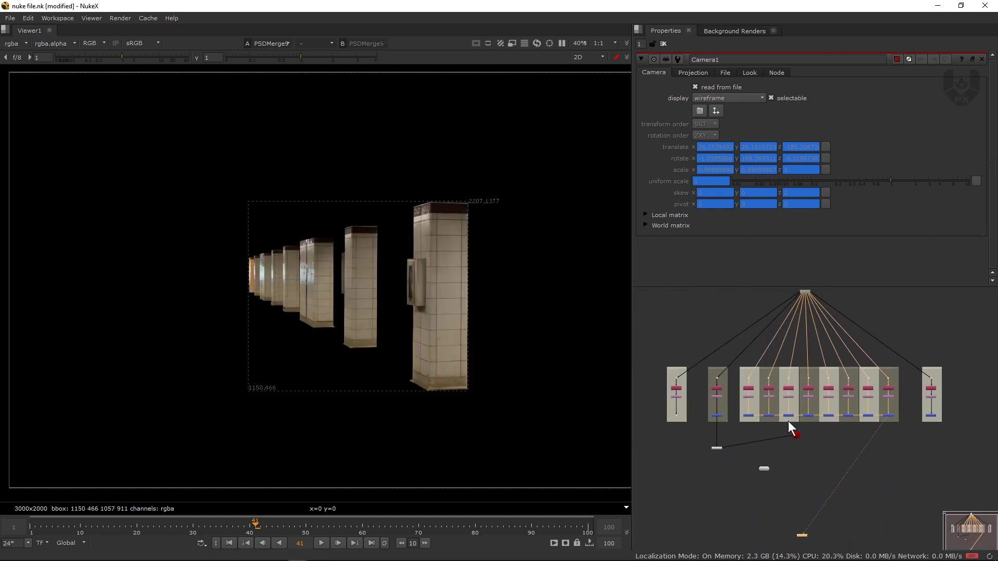
drag(702, 437, 898, 438)
click(718, 368)
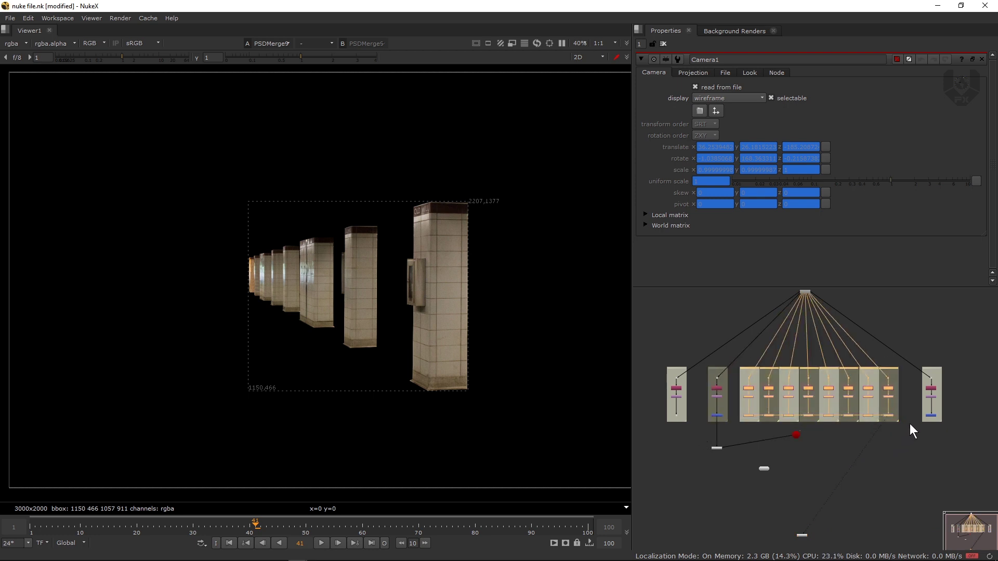
Step: Connect ReadGeo1's img input to Project3D1, align it below that node, and view the projected geometry in 3D
drag(981, 341, 932, 399)
scroll(775, 407, up, 8)
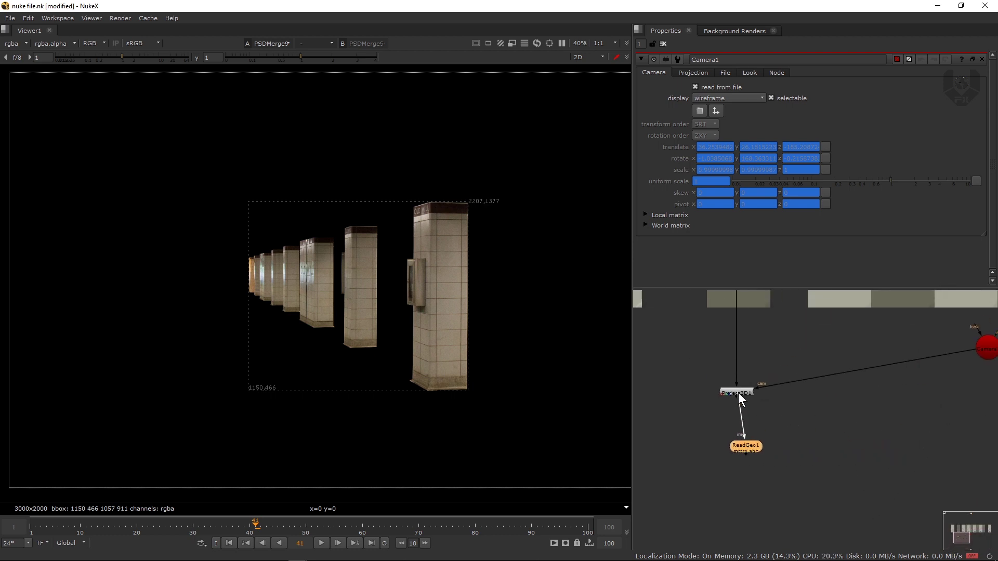
drag(749, 447, 738, 447)
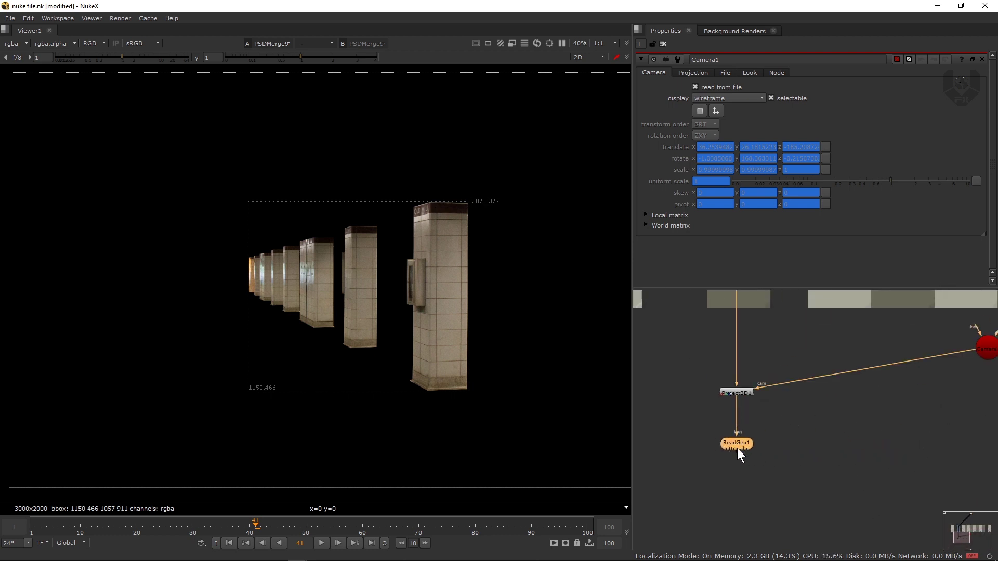
key(1)
ctrl+drag(427, 348, 660, 394)
click(488, 313)
Step: In ReadGeo1's scenegraph, turn off the whole root and enable only the main object
double_click(740, 446)
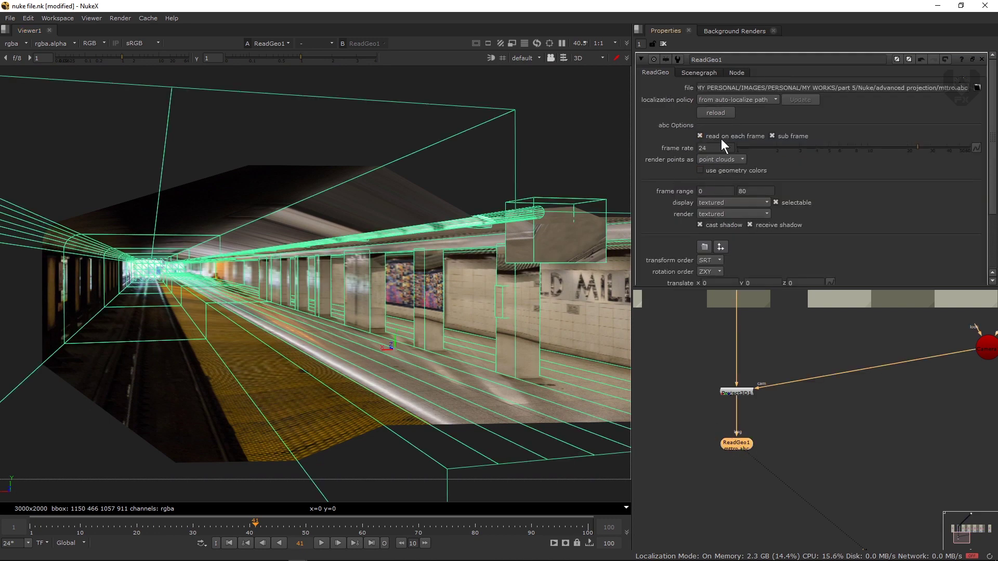
click(704, 73)
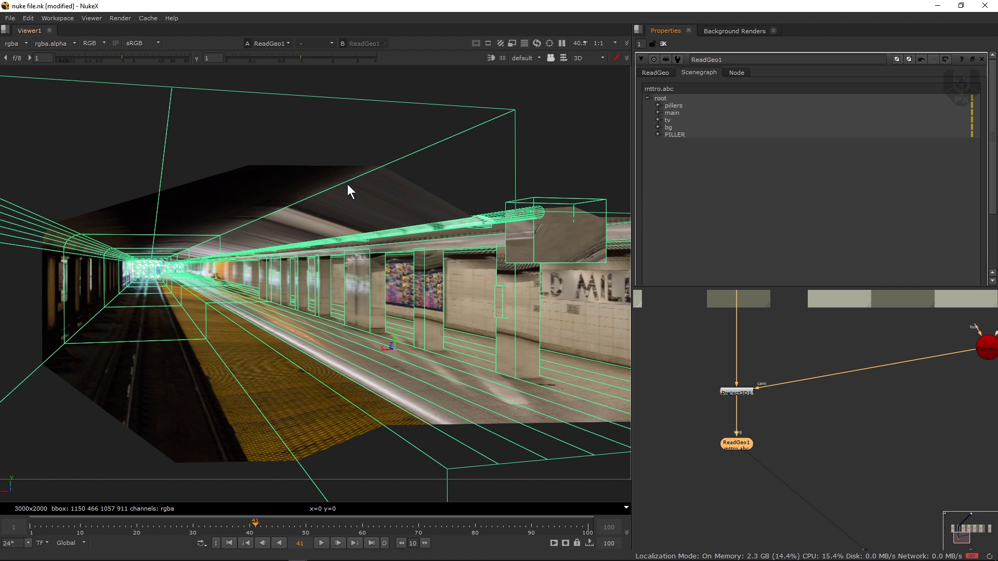
click(717, 97)
click(972, 97)
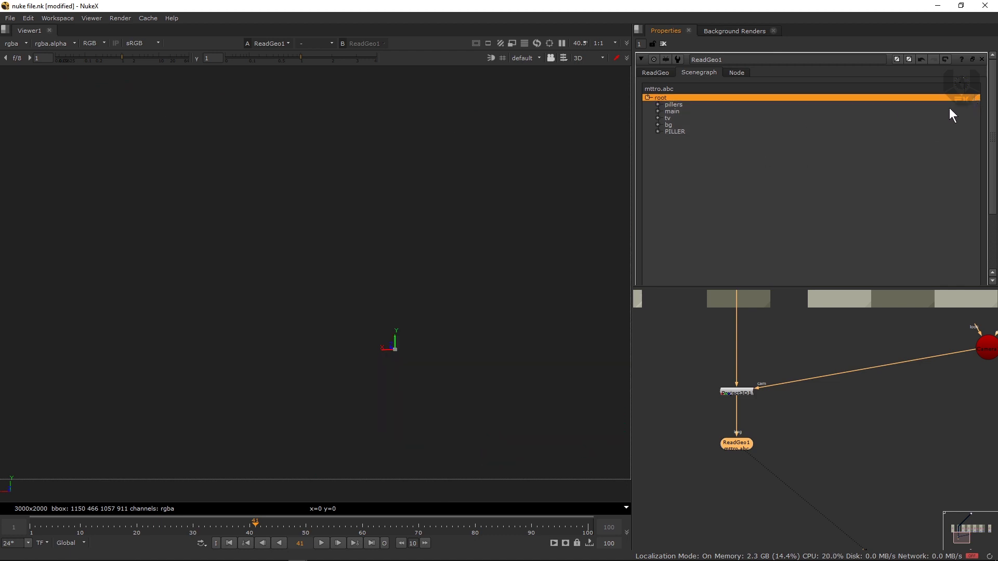
click(923, 124)
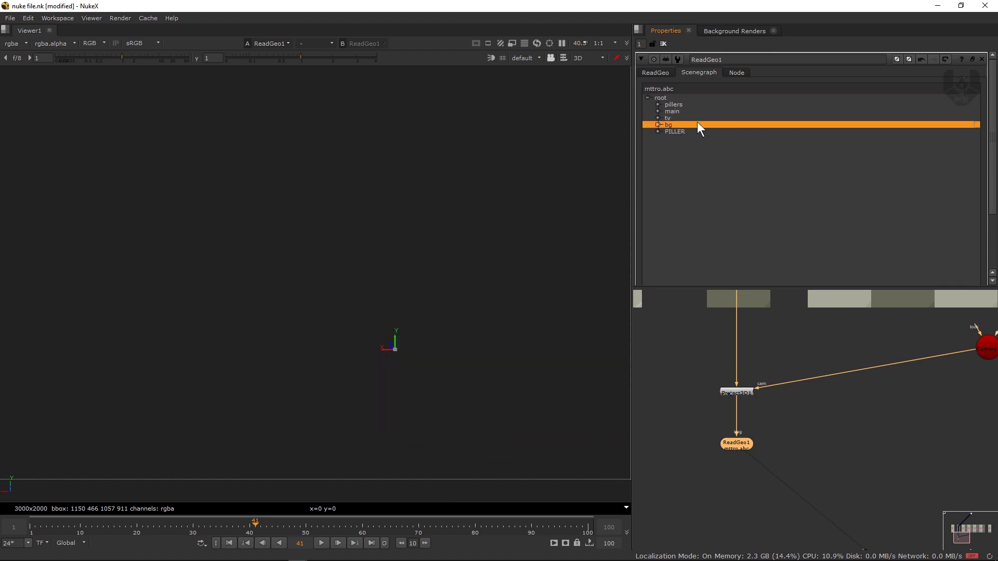
click(728, 111)
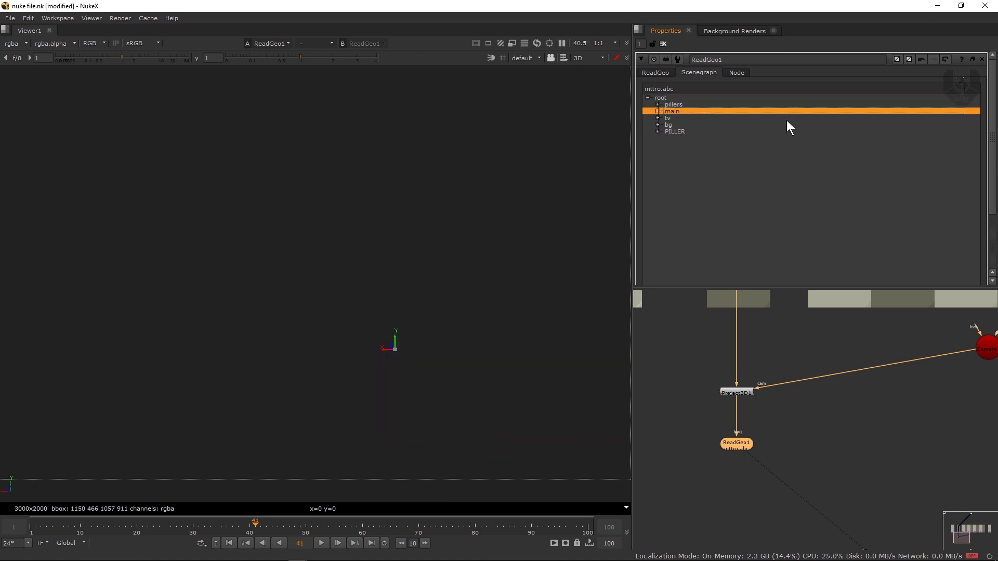
click(965, 111)
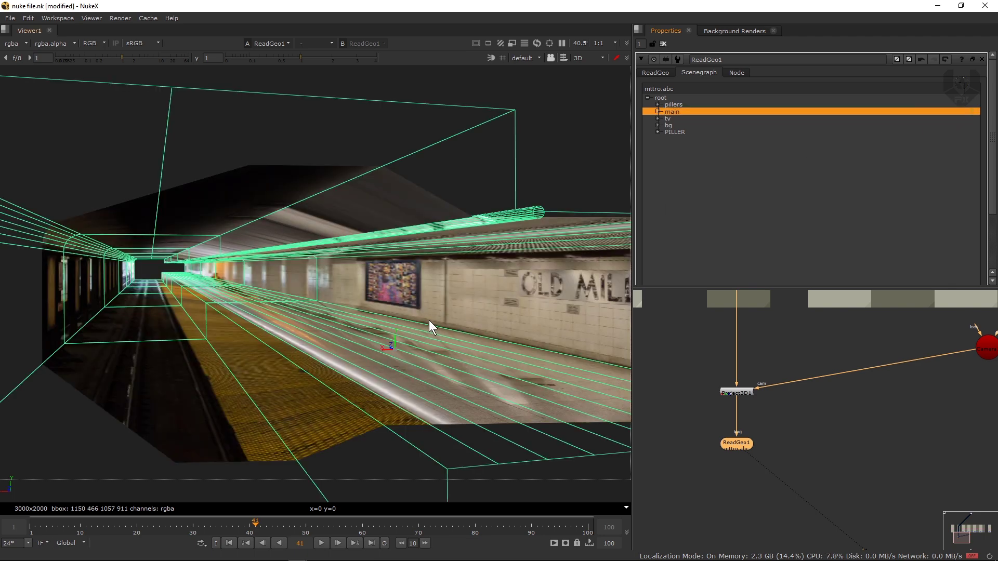
Step: Examine the projection on the main tunnel geometry from several angles and distances in the 3D view
ctrl+drag(429, 320, 448, 351)
scroll(409, 342, down, 3)
click(490, 325)
scroll(400, 350, up, 3)
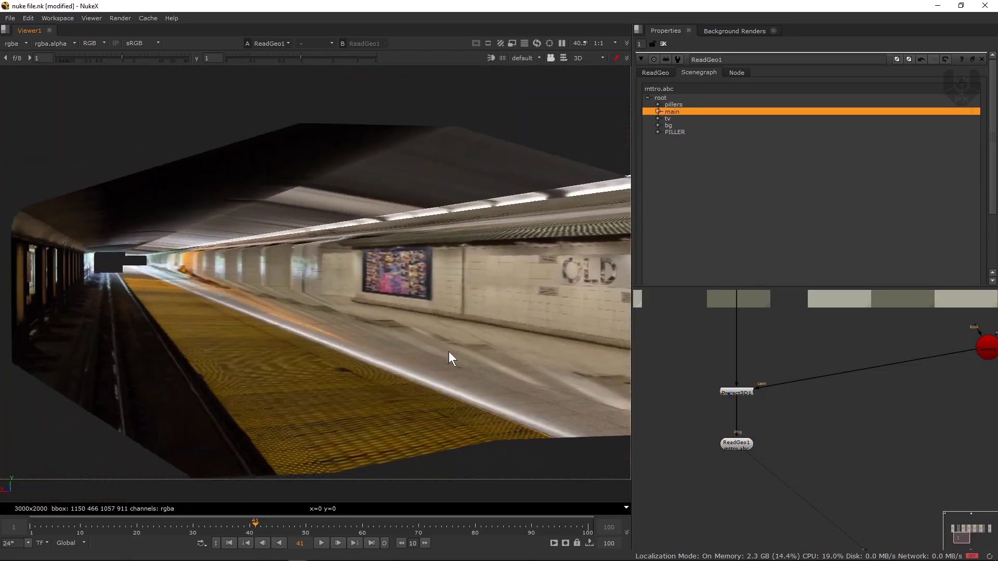
scroll(448, 352, down, 10)
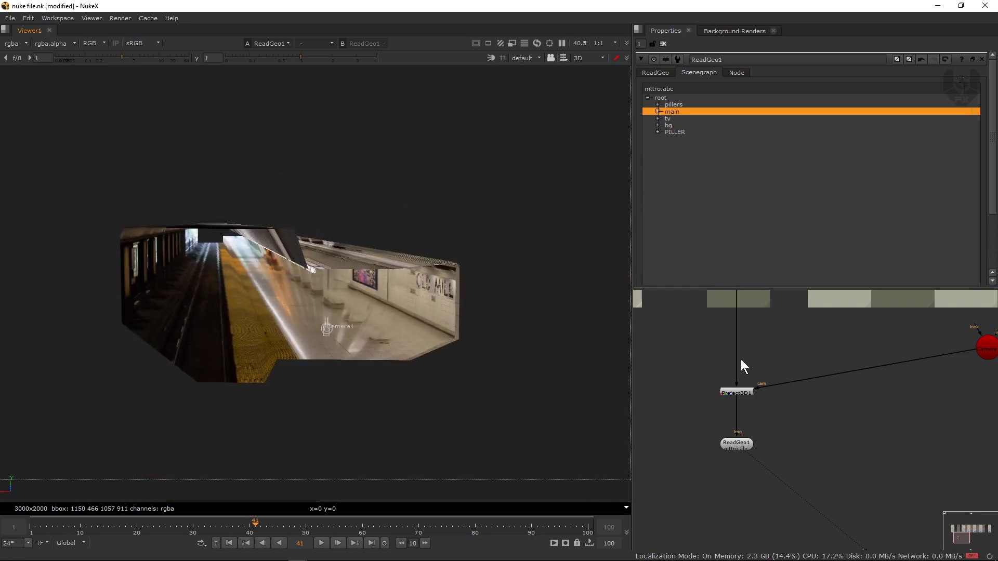
scroll(397, 306, up, 2)
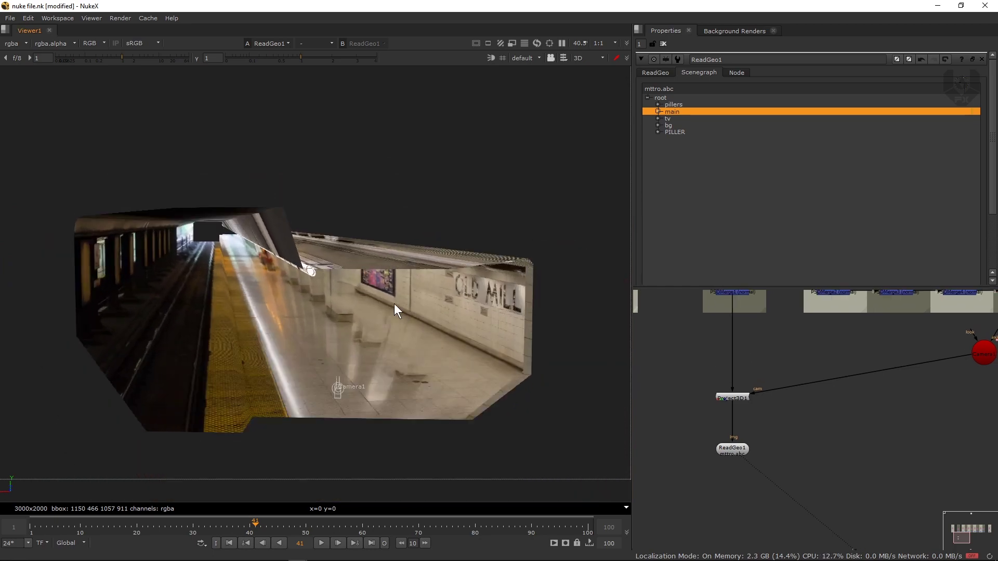
scroll(394, 303, up, 3)
mouse_move(406, 353)
ctrl+mouse_down()
mouse_move(439, 337)
mouse_move(392, 343)
mouse_move(401, 339)
ctrl+mouse_up()
Step: Reconnect Project3D1's image input from PSDMerge1 to the dot at the end of the Background branch
middle_drag(702, 340, 779, 398)
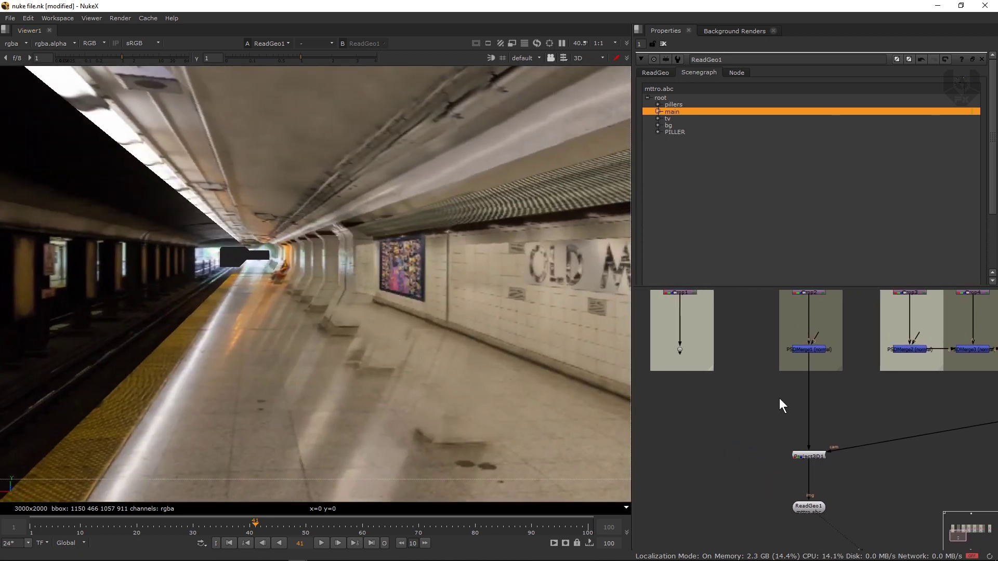
drag(806, 362, 680, 351)
scroll(452, 351, down, 4)
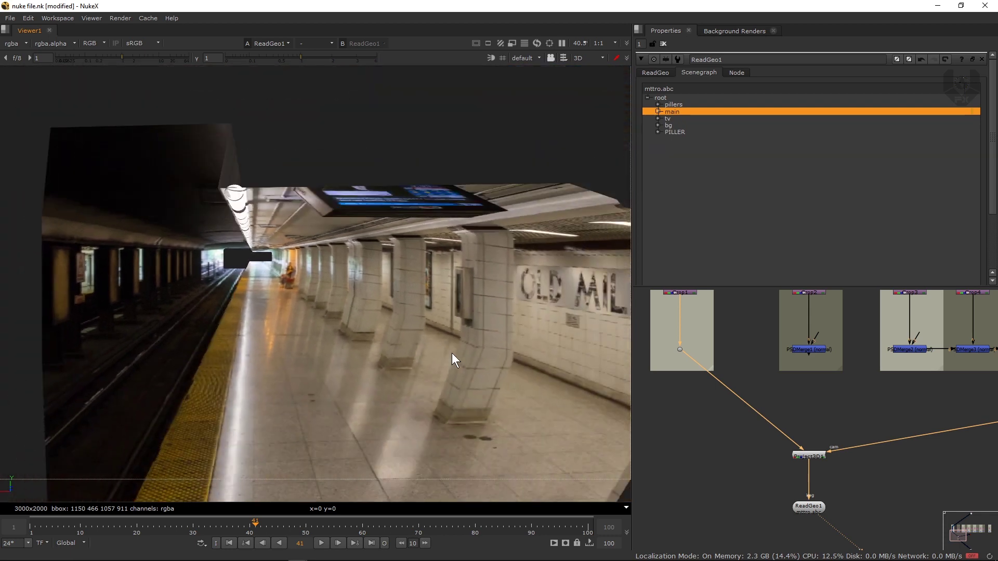
Step: Enable every object under root in ReadGeo1's scenegraph and look through Camera1 in the 3D viewer
click(682, 97)
click(969, 98)
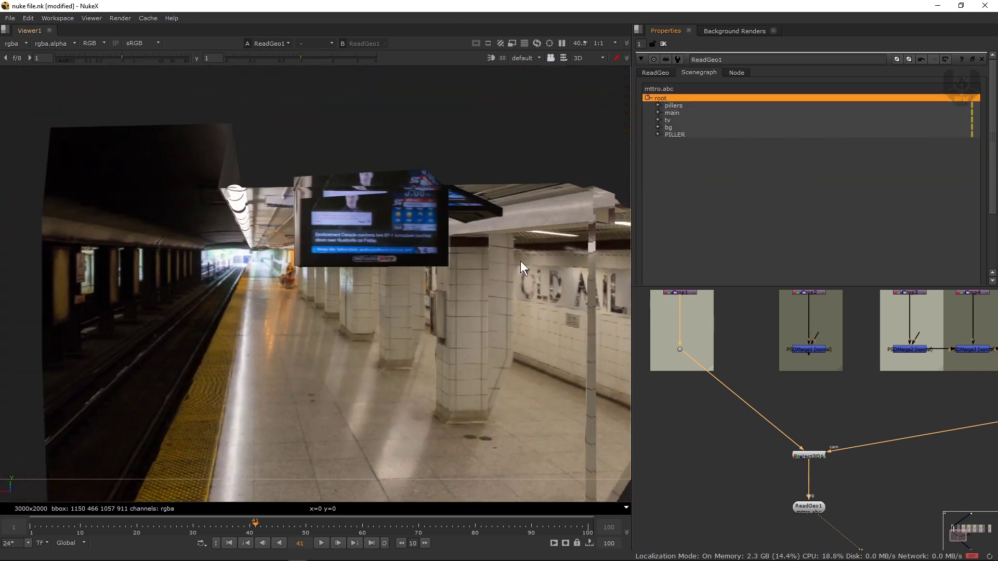
click(523, 57)
click(531, 83)
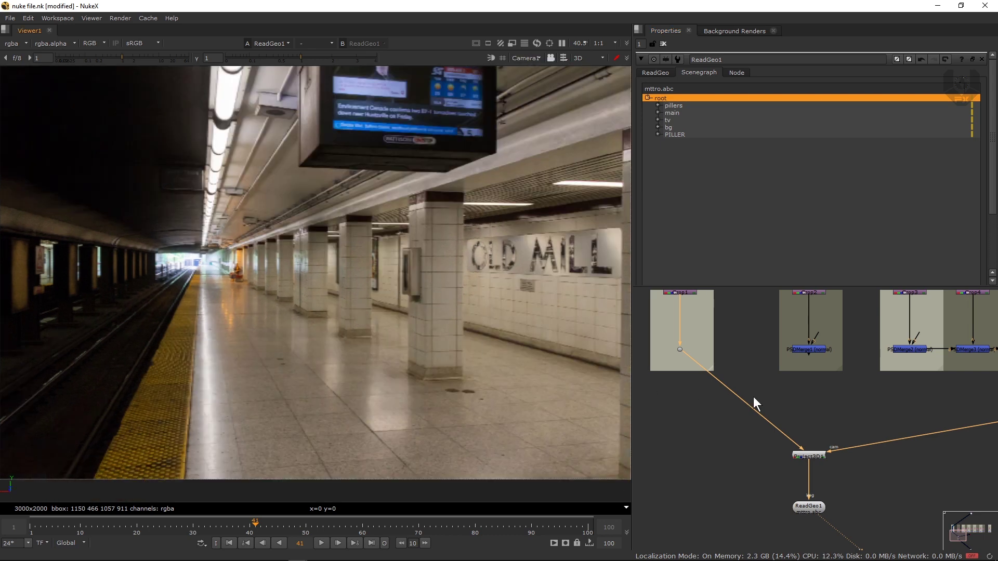
middle_drag(892, 399, 783, 384)
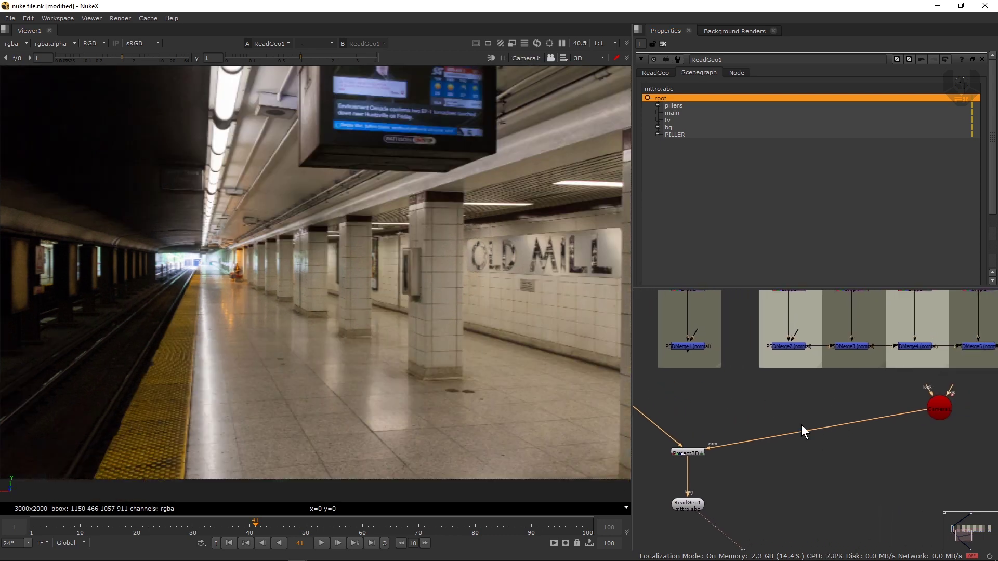
Step: Switch the 3D viewer from Camera1 to the default view and examine the full-scene projection for stretching from several angles
click(527, 58)
click(532, 66)
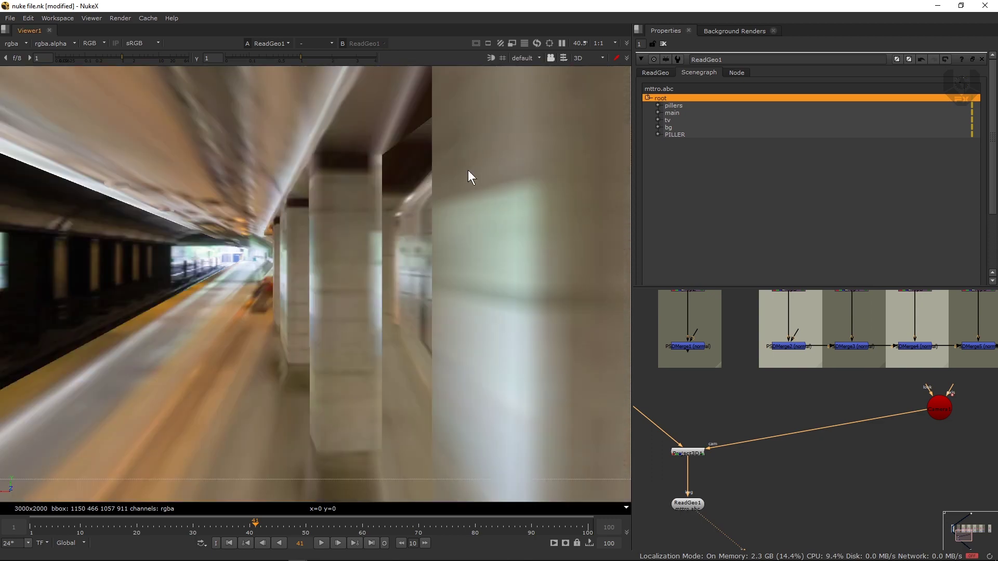
alt+middle_drag(468, 170, 529, 111)
click(550, 58)
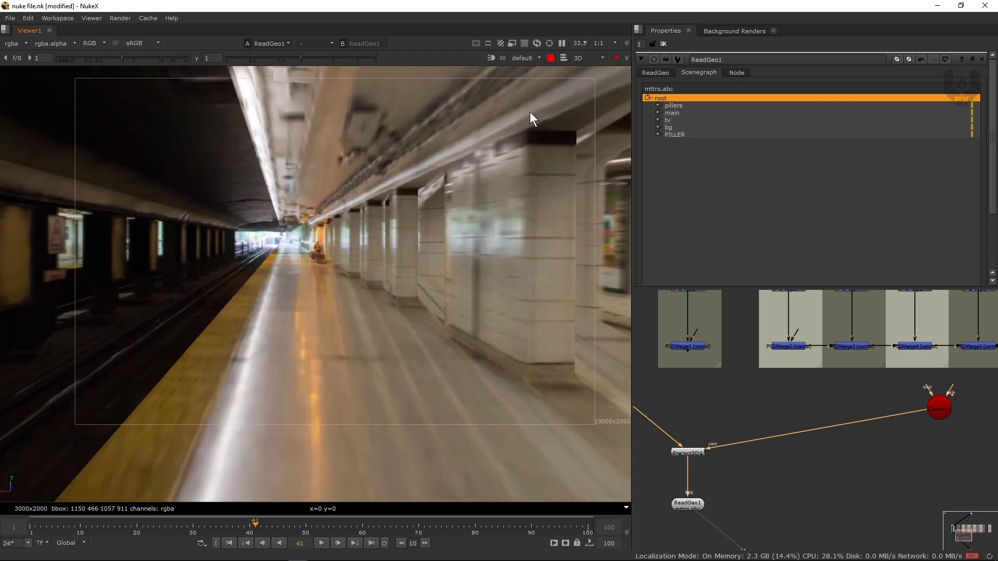
click(551, 58)
ctrl+drag(544, 70, 501, 258)
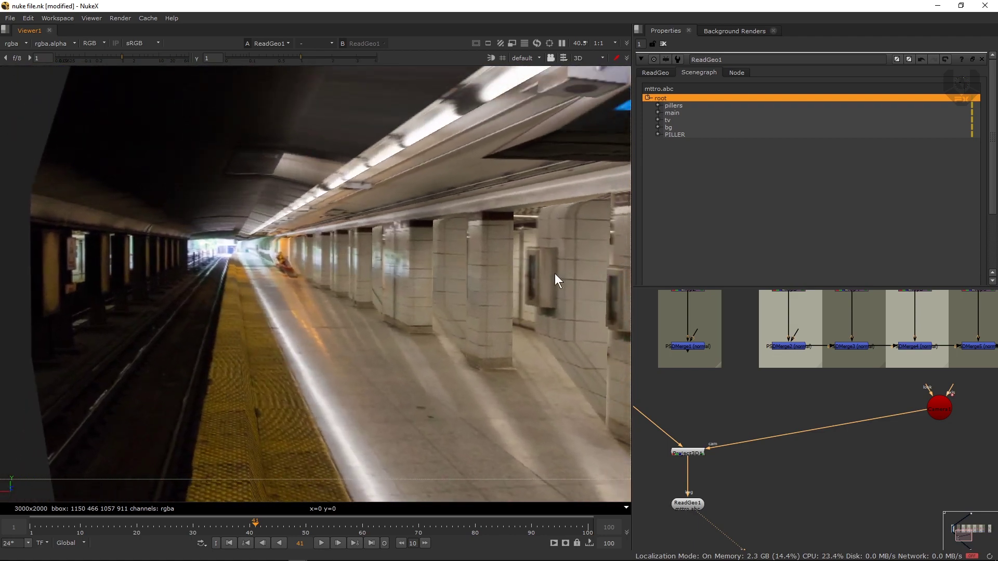
ctrl+drag(554, 307, 377, 256)
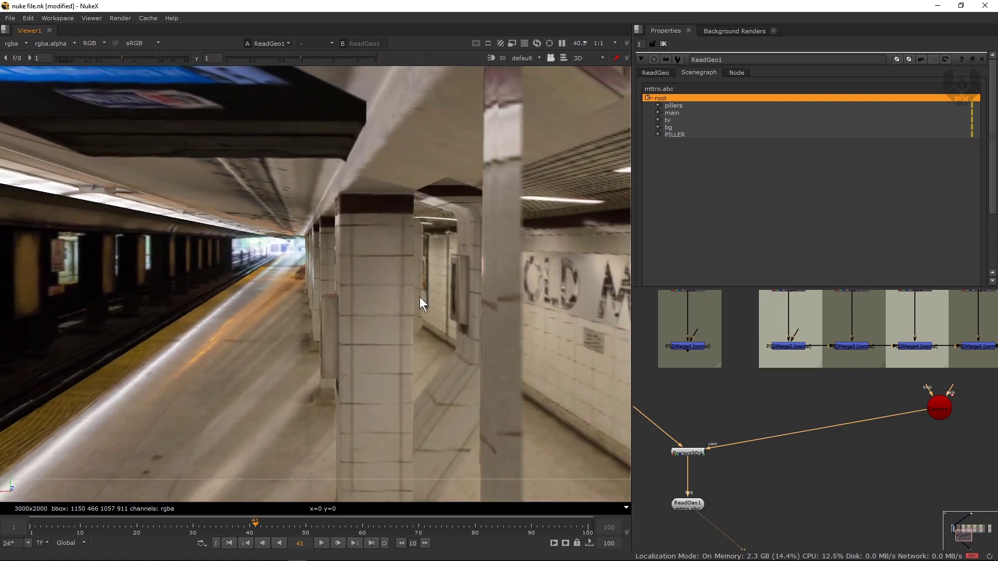
ctrl+drag(420, 297, 452, 294)
middle_drag(694, 355, 740, 360)
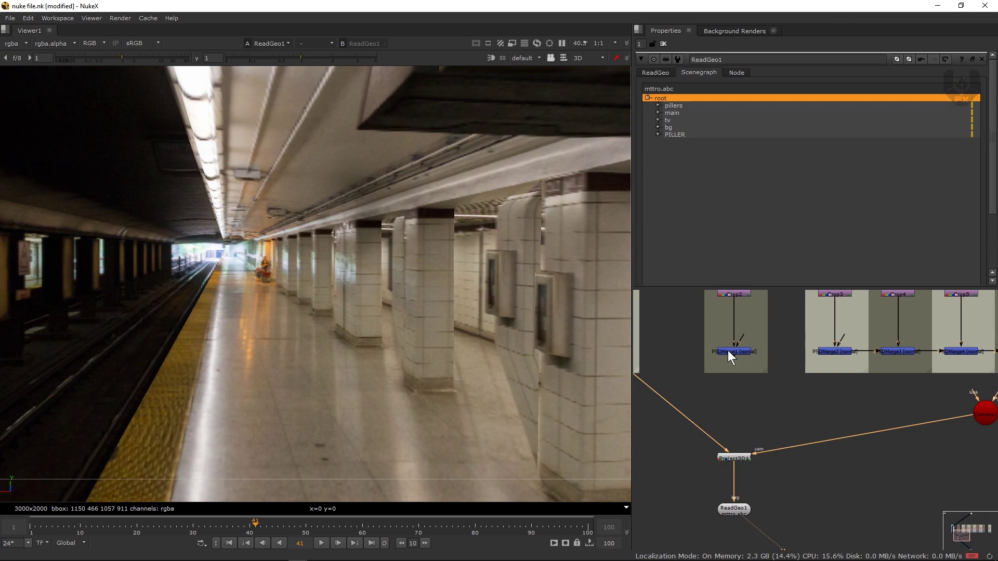
mouse_move(493, 372)
ctrl+mouse_down()
mouse_move(456, 376)
mouse_move(490, 385)
ctrl+mouse_up()
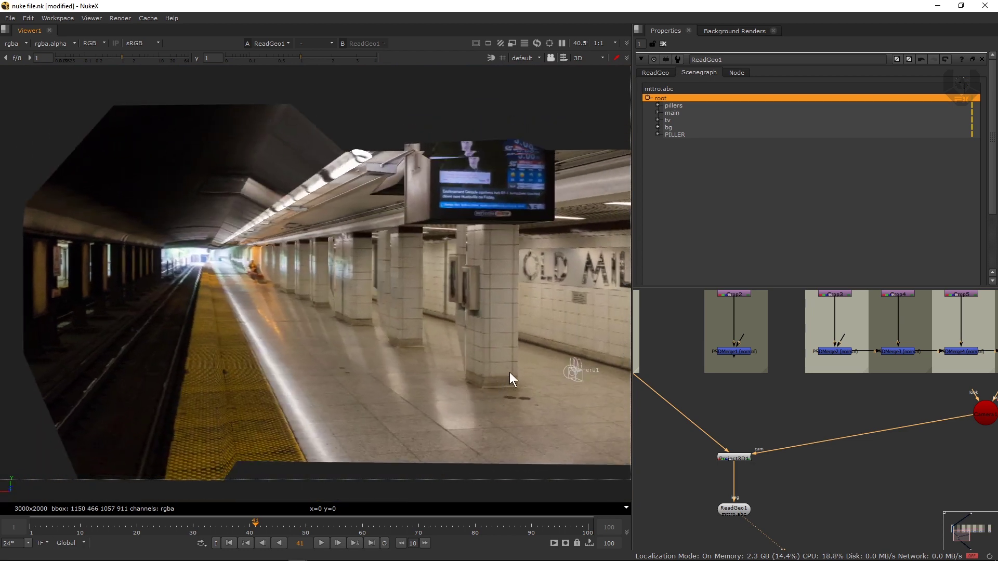
Step: Return Project3D1's image input to PSDMerge1 and leave only the main object enabled in ReadGeo1's scenegraph
middle_drag(724, 366, 770, 361)
drag(669, 351, 715, 394)
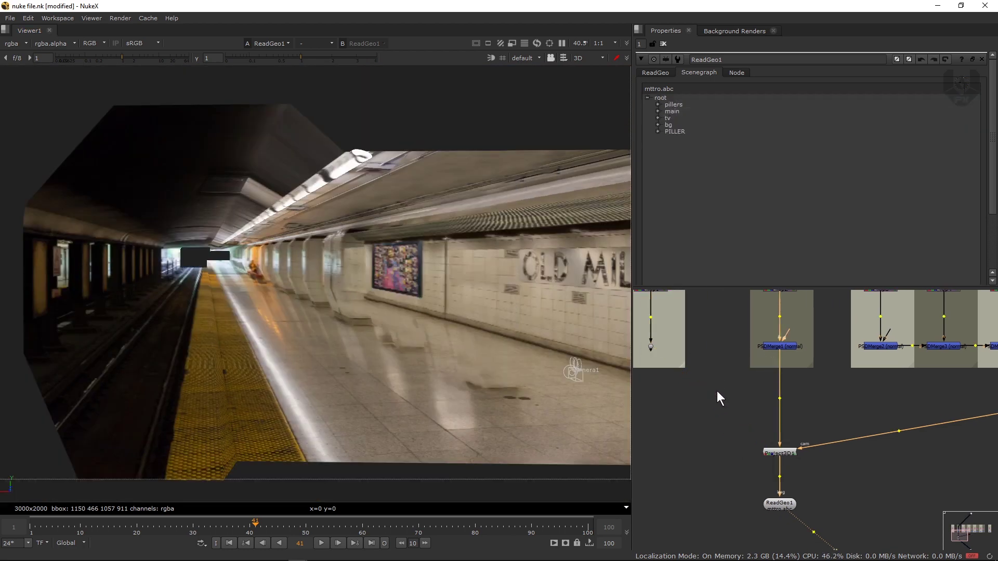
ctrl+drag(486, 367, 516, 384)
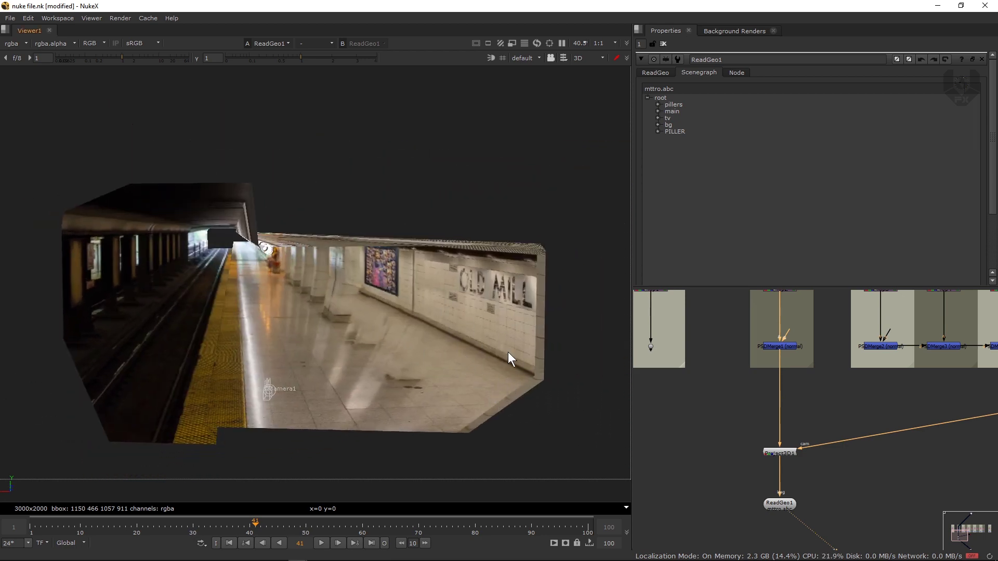
Step: Duplicate the Project3D1 and ReadGeo1 pair, placing the copy beneath the camera node
middle_drag(798, 381, 717, 372)
scroll(719, 364, down, 2)
drag(853, 372, 869, 372)
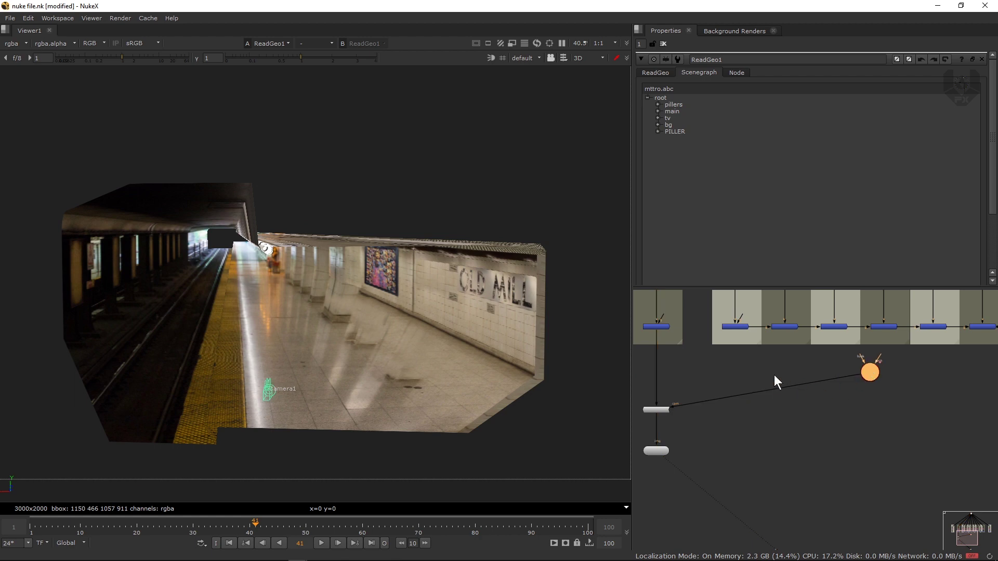
click(797, 425)
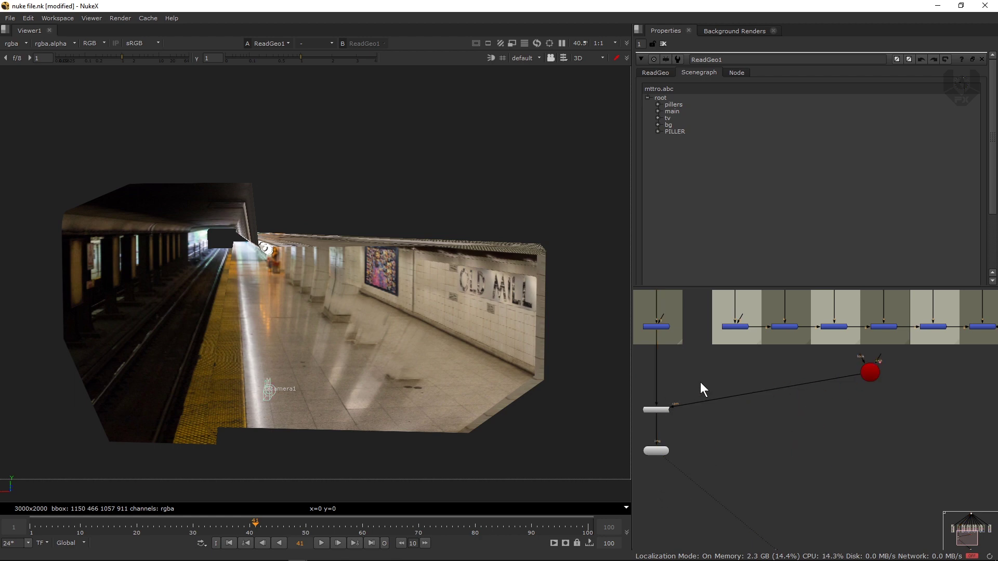
drag(700, 383, 644, 447)
key(ctrl+v)
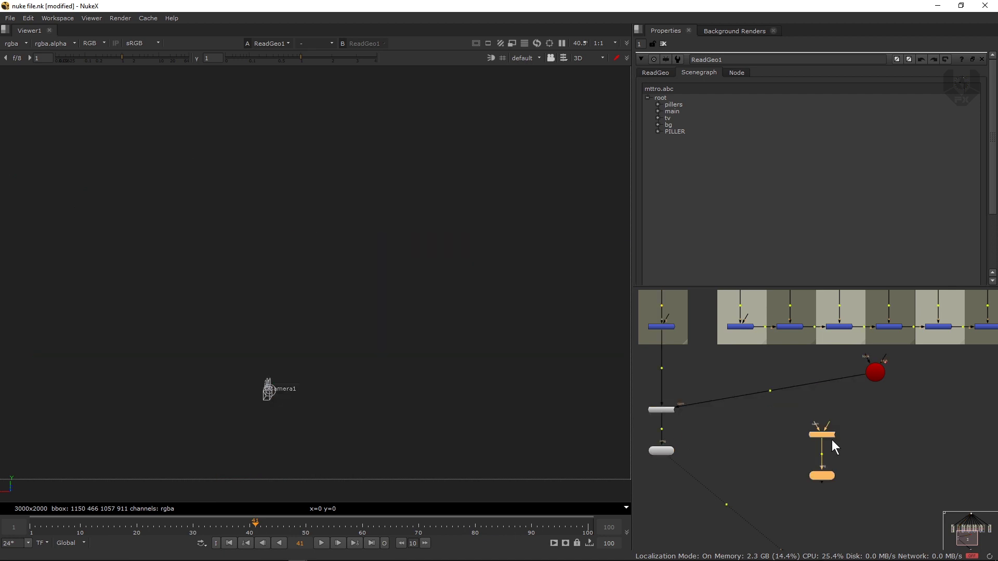
Step: Connect the copied Project3D node's cam input to the camera and its image input to the PSDMerge node in the Layer 1 branch
middle_drag(831, 440, 802, 422)
drag(801, 422, 852, 363)
click(849, 404)
middle_drag(836, 386, 821, 419)
scroll(818, 432, down, 3)
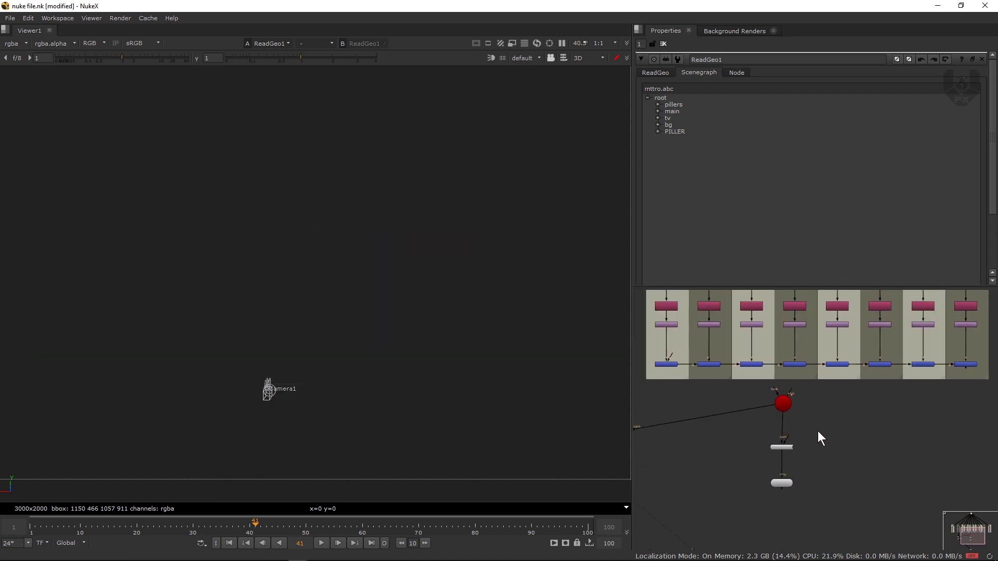
drag(796, 433, 934, 378)
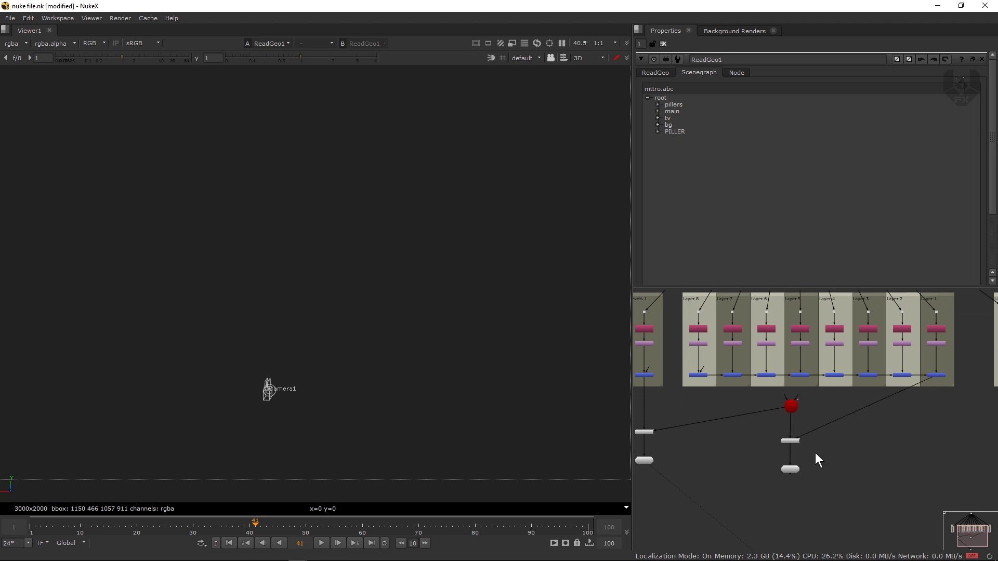
middle_drag(809, 474, 819, 448)
scroll(819, 448, up, 2)
middle_drag(802, 382, 772, 462)
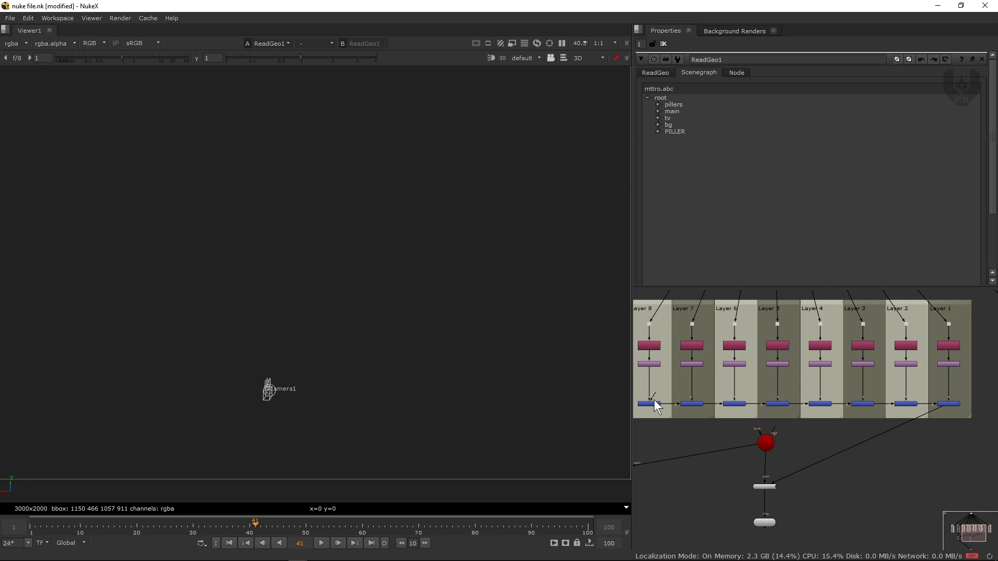
Step: View the merged pillar layers from the Layer 1 PSDMerge node, followed by ReadGeo2 in the 3D viewer
click(947, 405)
key(1)
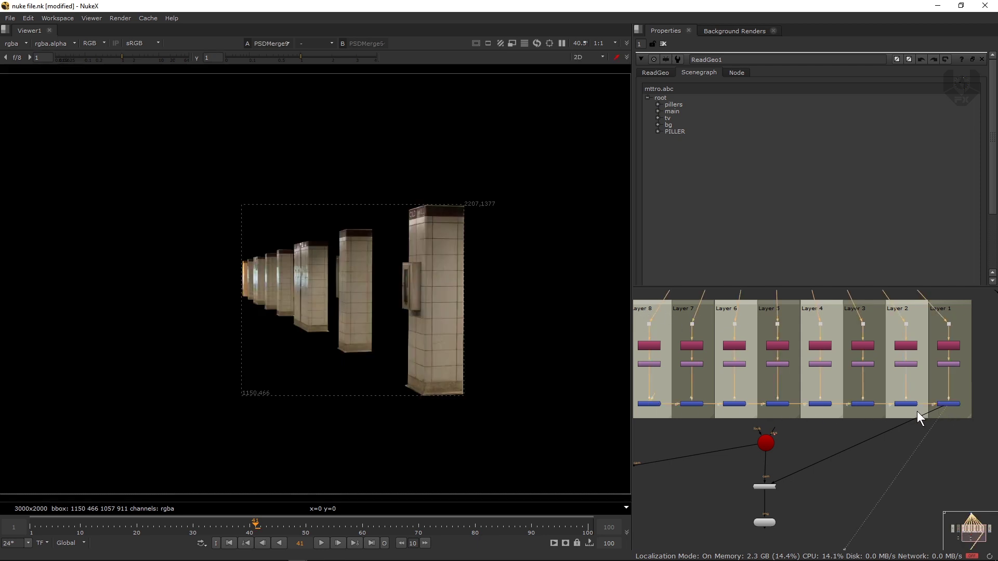
middle_drag(796, 513, 813, 435)
click(788, 443)
key(1)
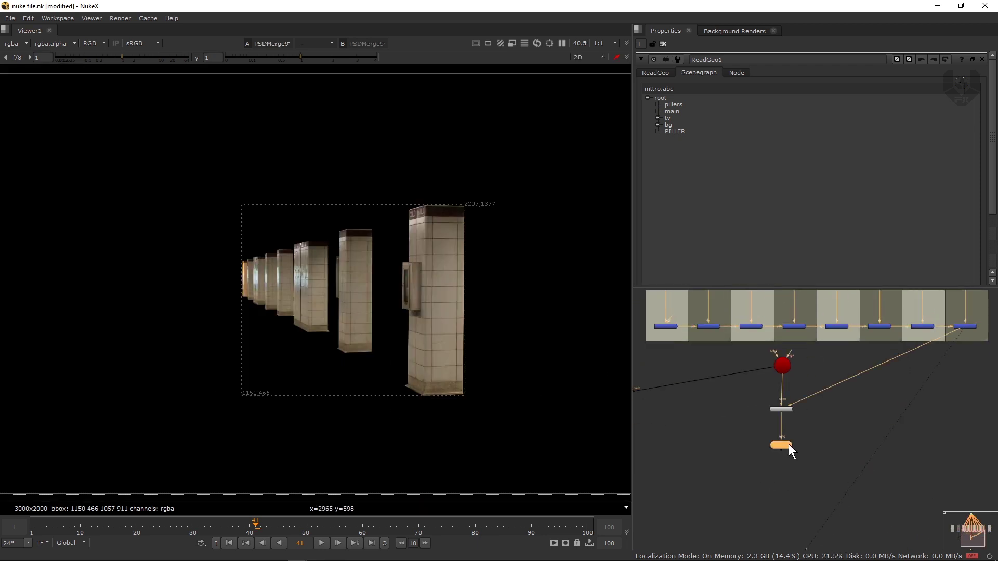
click(770, 469)
key(Tab)
key(Tab)
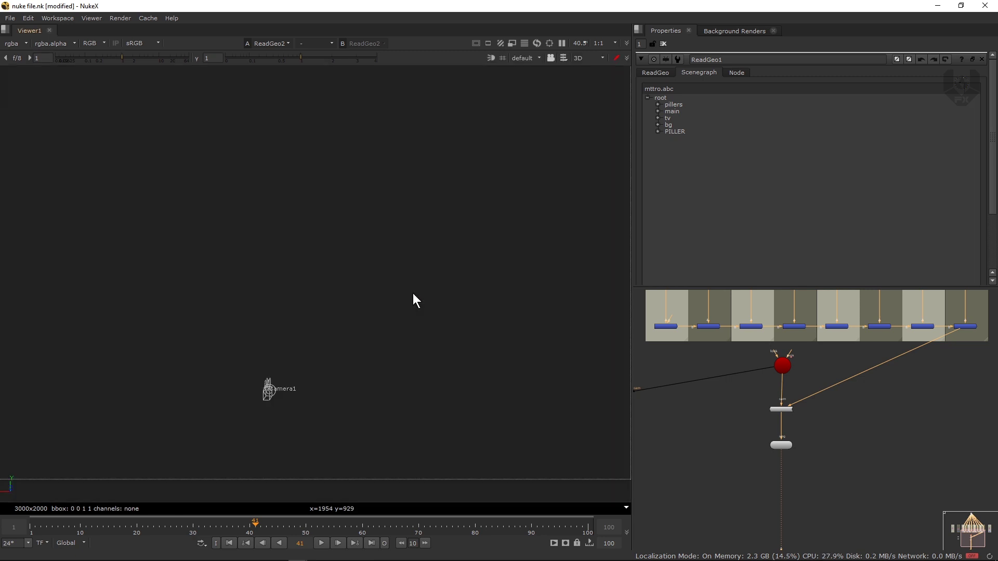
ctrl+drag(412, 293, 455, 299)
Step: Enable only the pillers object in ReadGeo2's scenegraph and inspect the projected pillars in the 3D view
double_click(779, 446)
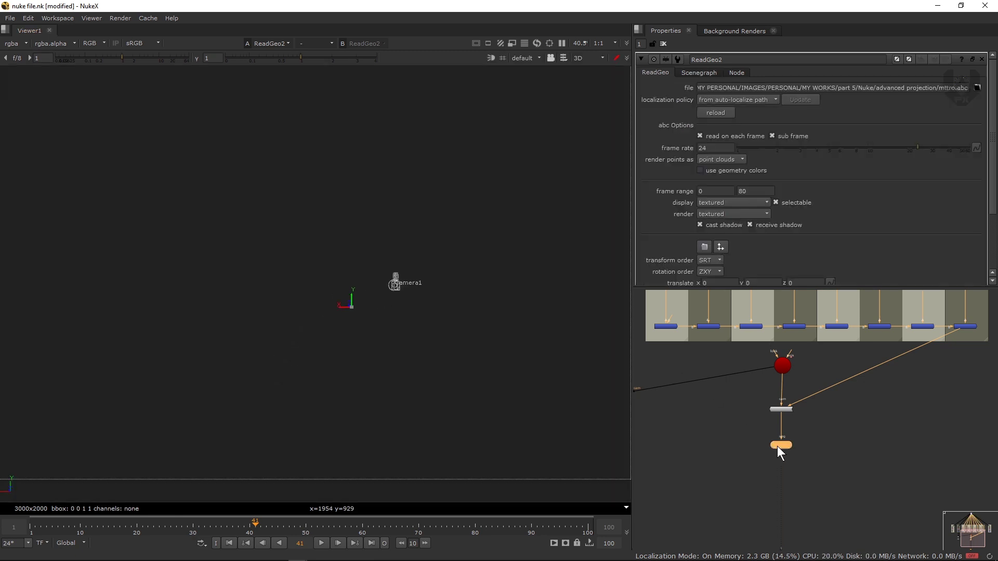
click(699, 72)
click(675, 119)
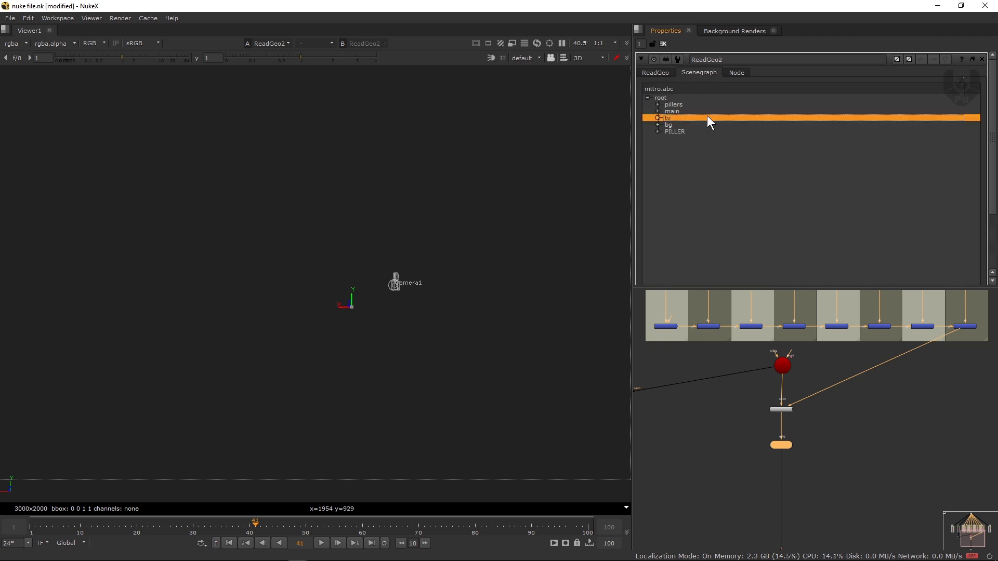
click(681, 131)
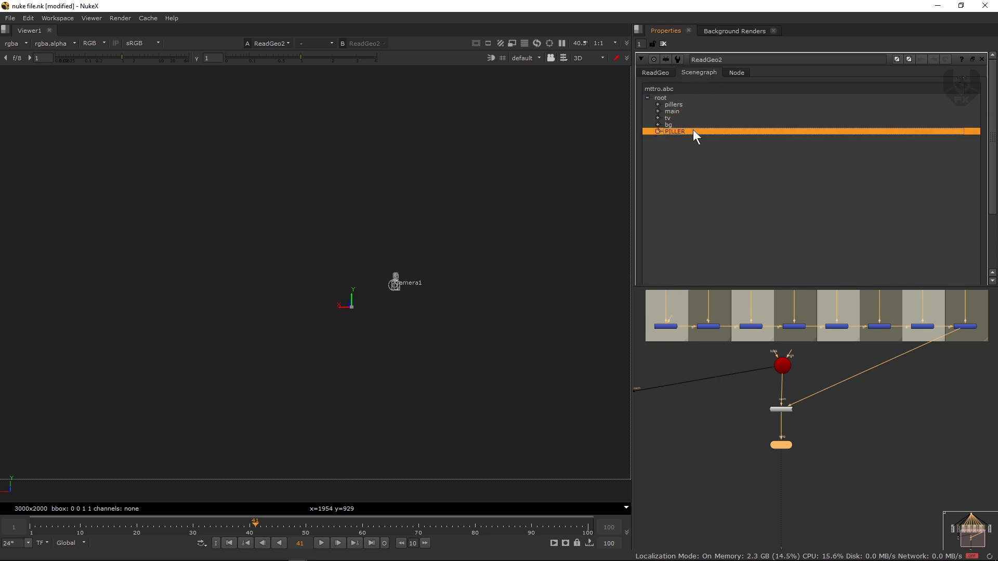
click(708, 105)
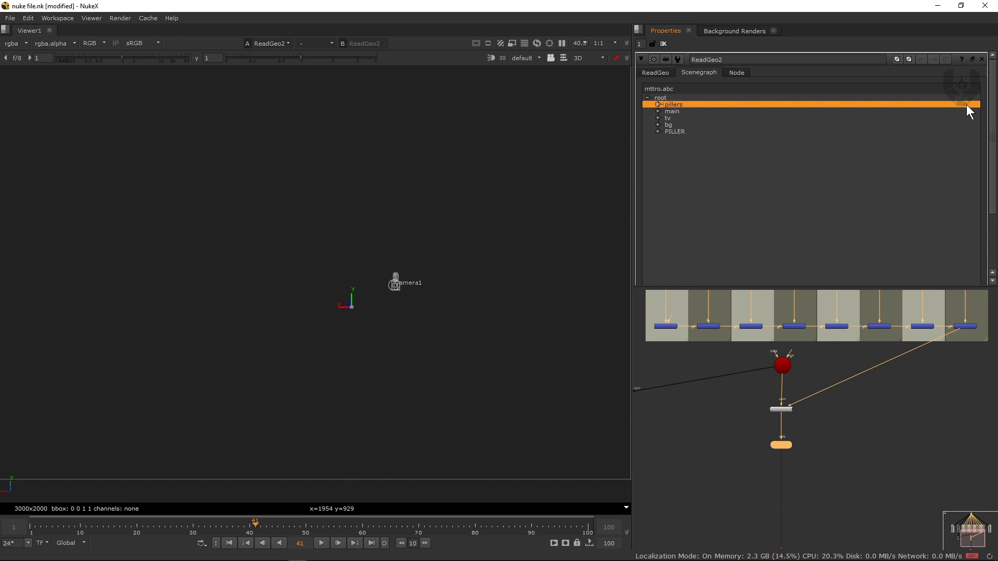
alt+middle_drag(459, 279, 496, 322)
click(496, 321)
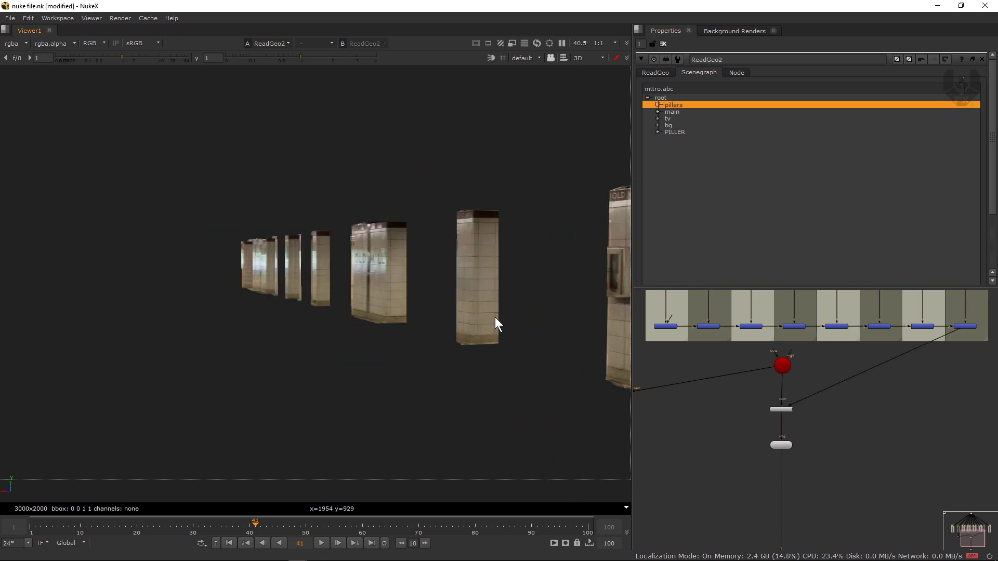
alt+drag(494, 317, 471, 290)
middle_drag(768, 409, 812, 396)
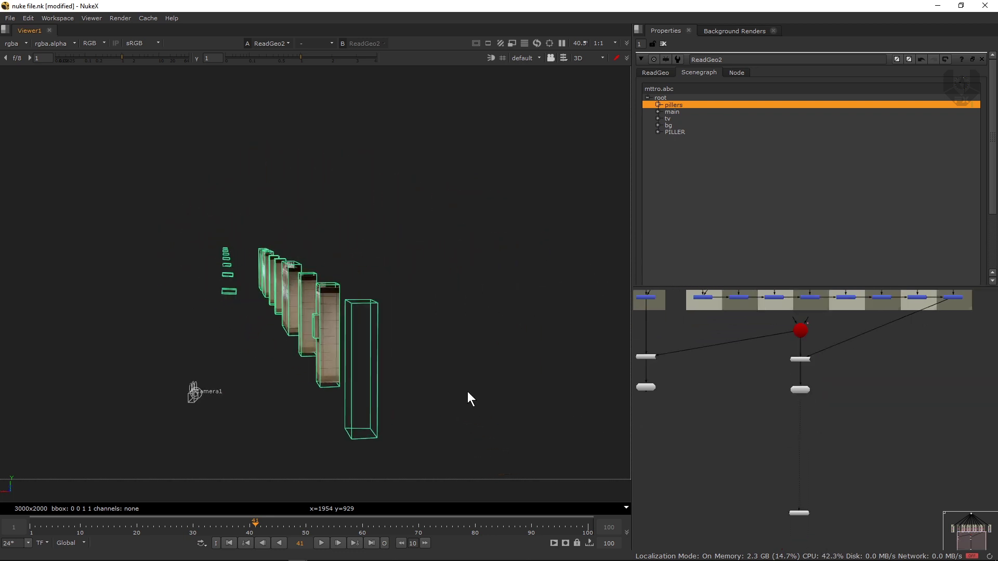
ctrl+drag(467, 392, 499, 391)
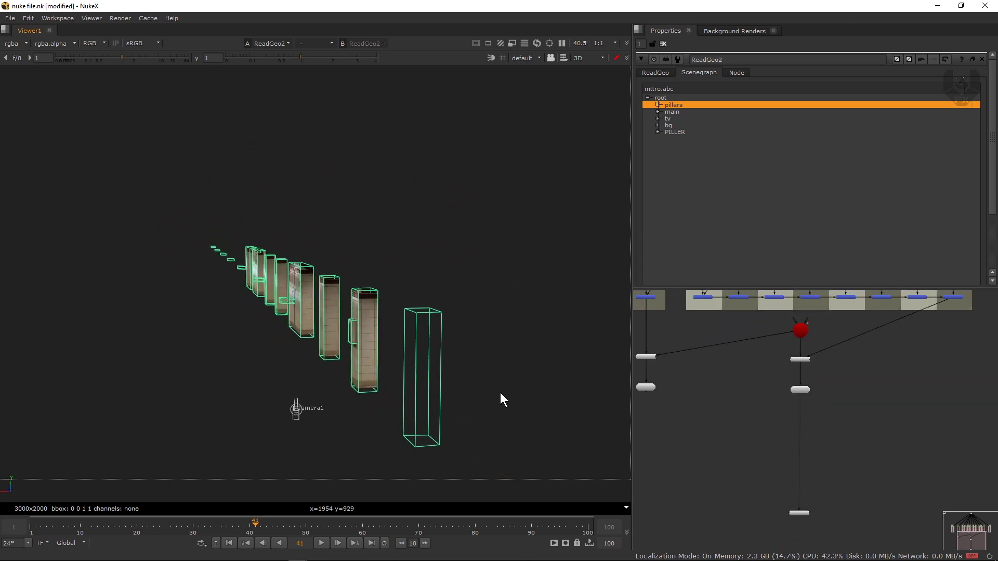
Step: Display the PSDMerge node of the separate TV screen layer in the viewer
middle_drag(779, 390, 761, 413)
scroll(850, 395, up, 2)
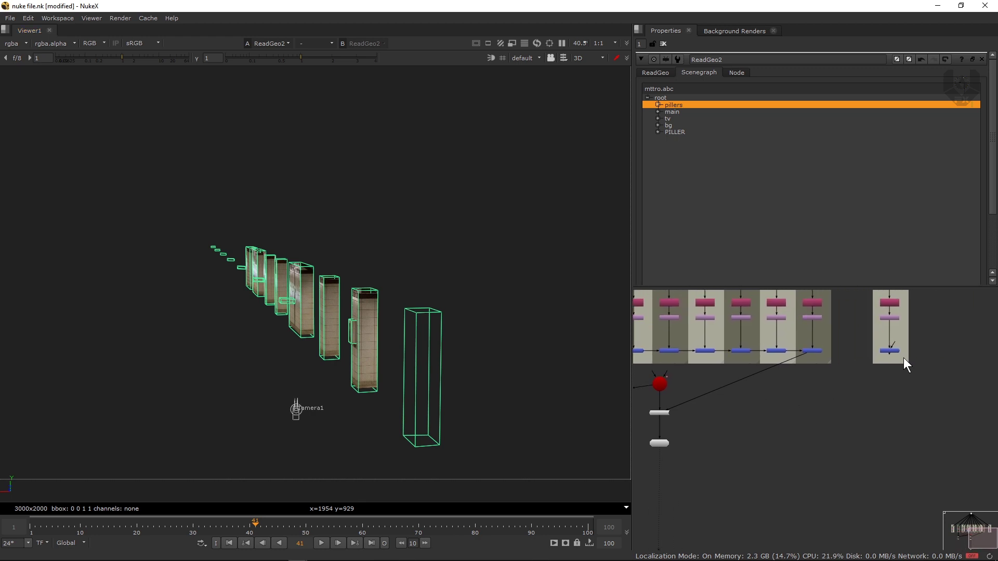
drag(924, 341, 880, 360)
key(1)
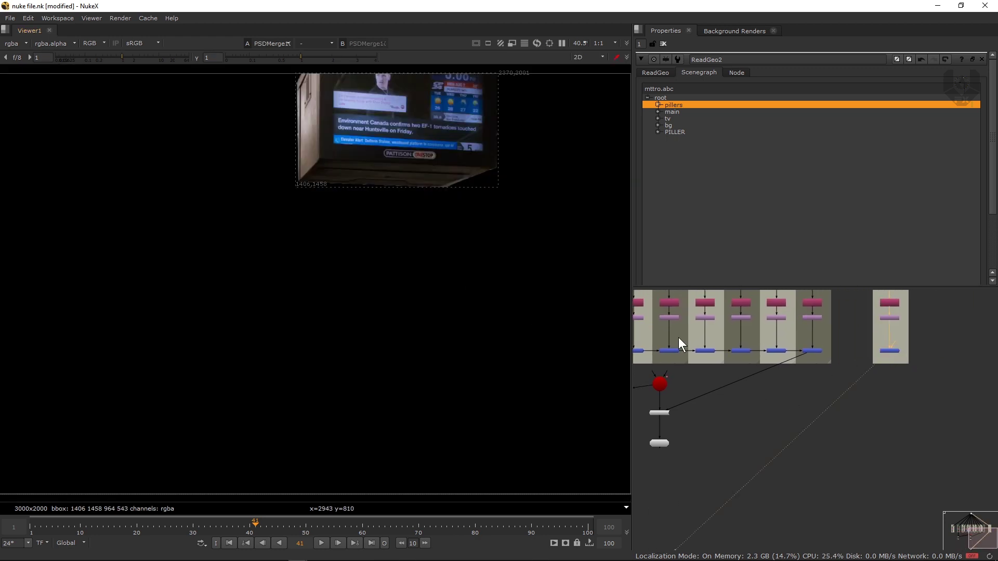
Step: Duplicate the pillar branch's Project3D and ReadGeo2 nodes, placing the copy below the TV layer's branch
middle_drag(691, 419, 781, 404)
scroll(756, 408, up, 2)
scroll(771, 405, down, 3)
drag(794, 385, 720, 435)
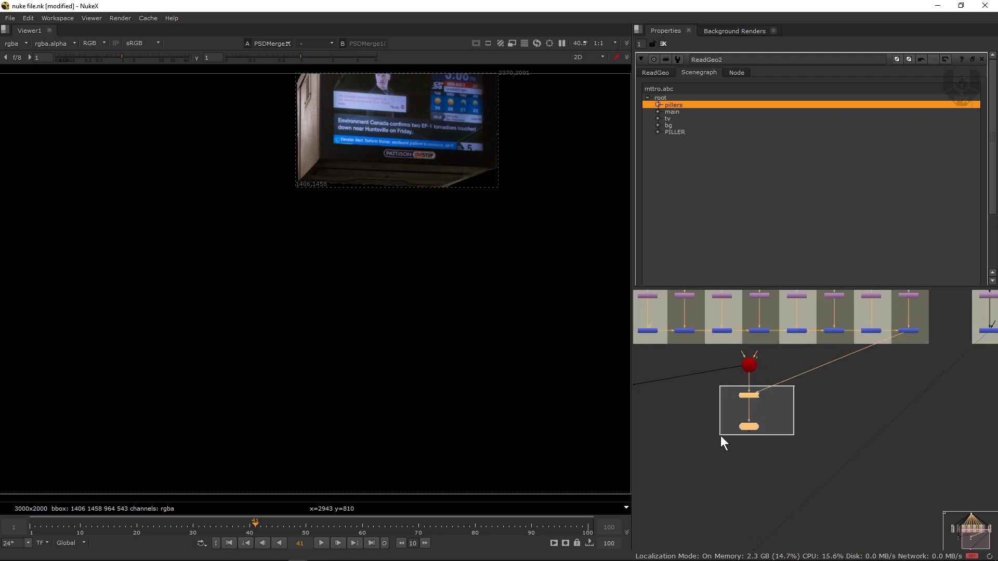
middle_drag(834, 400, 738, 406)
click(886, 395)
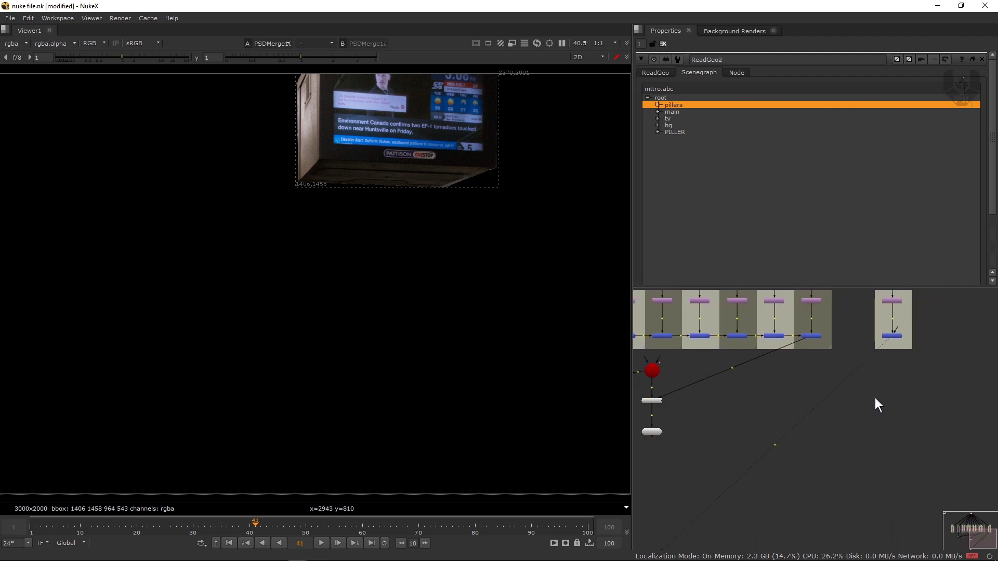
key(ctrl+v)
Step: Connect Project3D3's image input to the TV layer's PSDMerge node and its cam input to the shared camera
scroll(865, 403, up, 3)
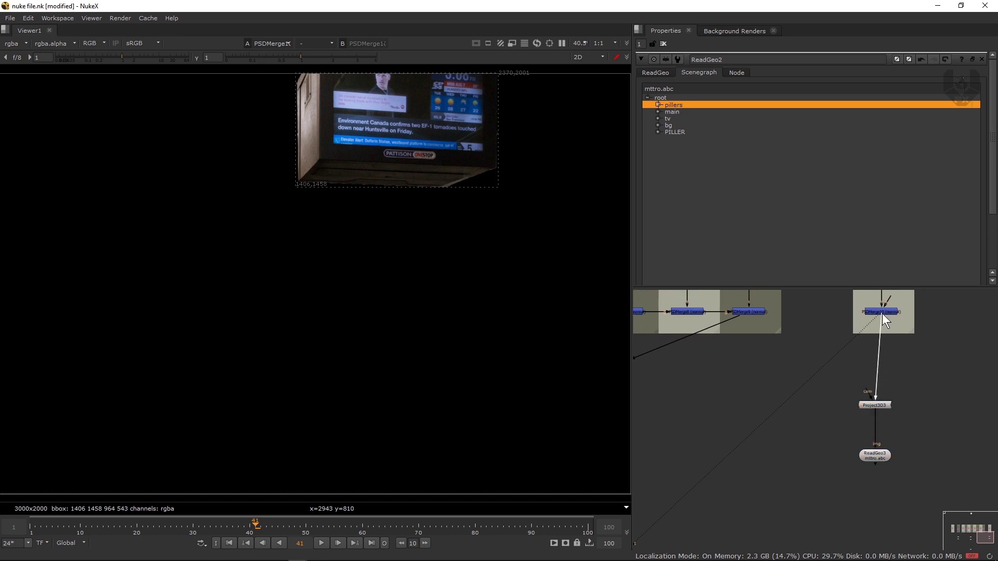
drag(881, 314, 881, 313)
drag(853, 447, 848, 460)
drag(884, 403, 897, 404)
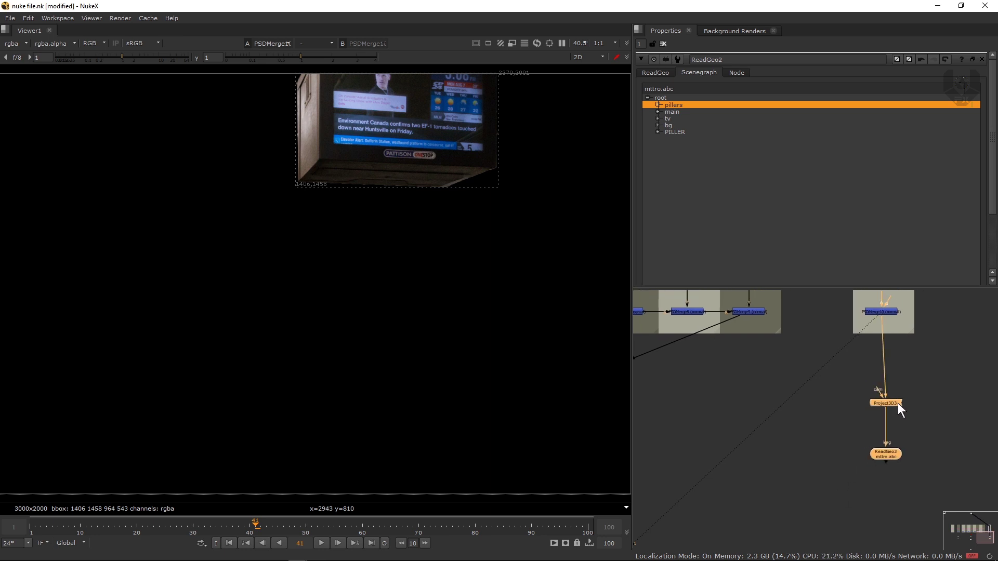
scroll(818, 428, down, 3)
middle_drag(830, 407, 893, 402)
click(920, 388)
drag(923, 391, 664, 378)
middle_drag(689, 392, 740, 383)
scroll(731, 385, down, 3)
mouse_move(703, 411)
middle_down()
mouse_move(748, 391)
mouse_move(731, 404)
mouse_move(814, 407)
mouse_move(717, 401)
mouse_move(695, 419)
middle_up()
scroll(731, 404, down, 2)
scroll(734, 438, down, 1)
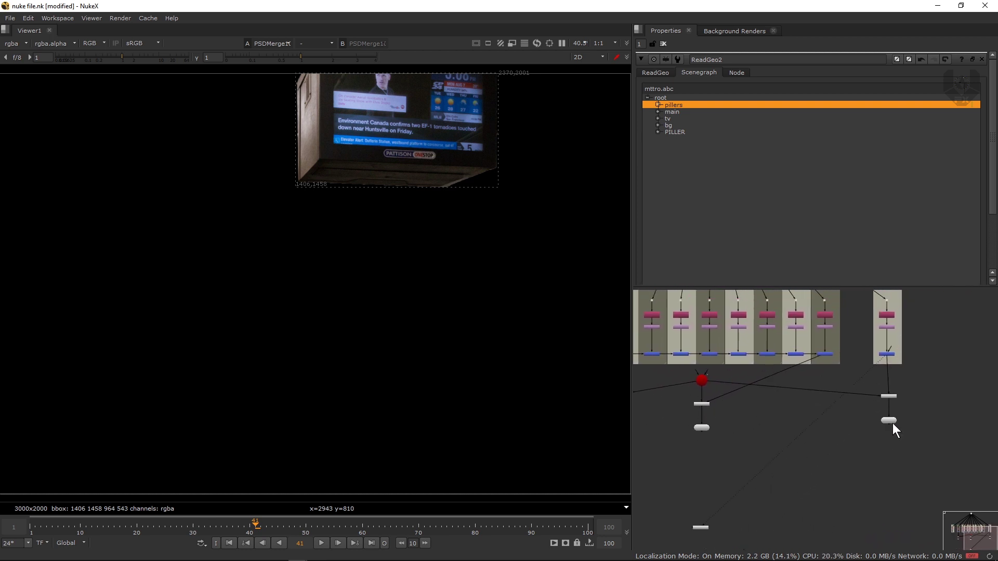
Step: View ReadGeo3 and, in its scenegraph, disable the pillers object and enable only tv
click(890, 422)
key(1)
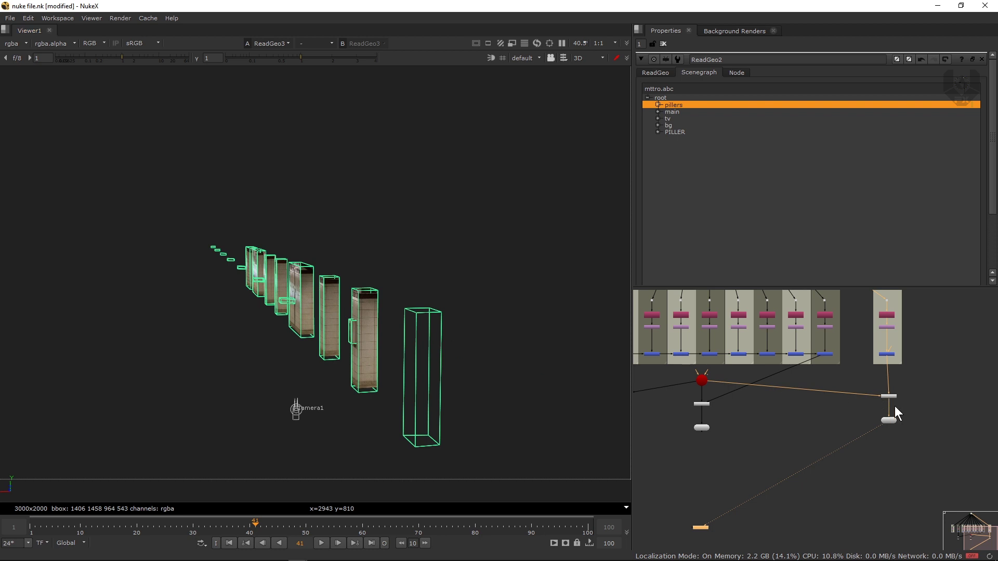
click(891, 420)
click(707, 72)
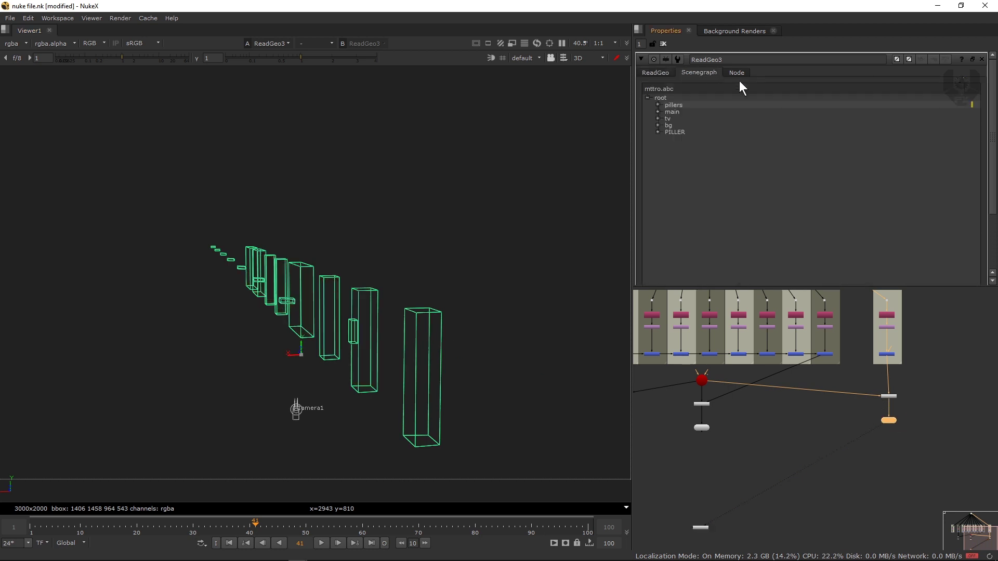
click(968, 104)
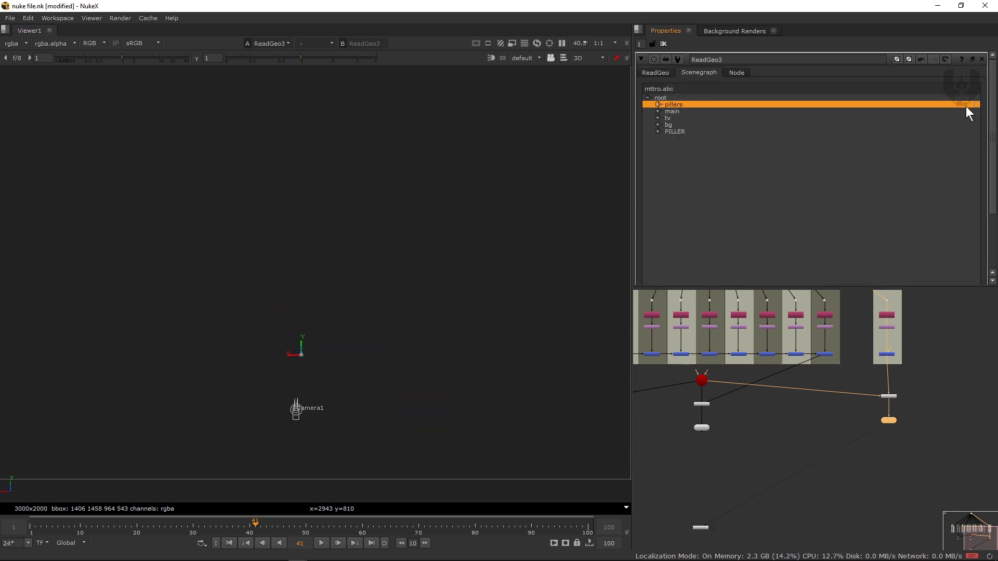
click(672, 125)
click(671, 119)
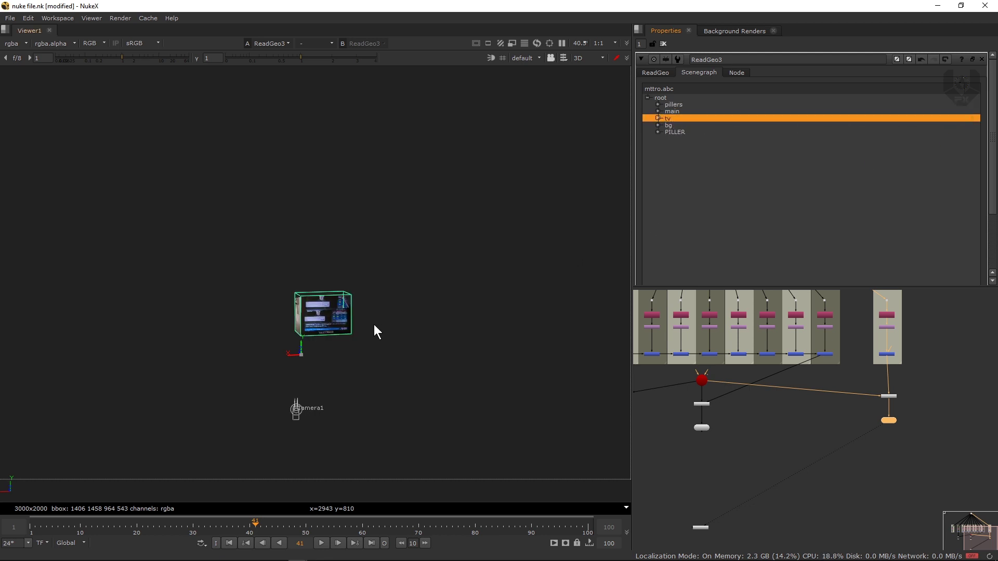
Step: Inspect the projected TV screen box closely from another angle in the 3D view
click(353, 340)
scroll(356, 336, up, 4)
ctrl+drag(360, 334, 375, 304)
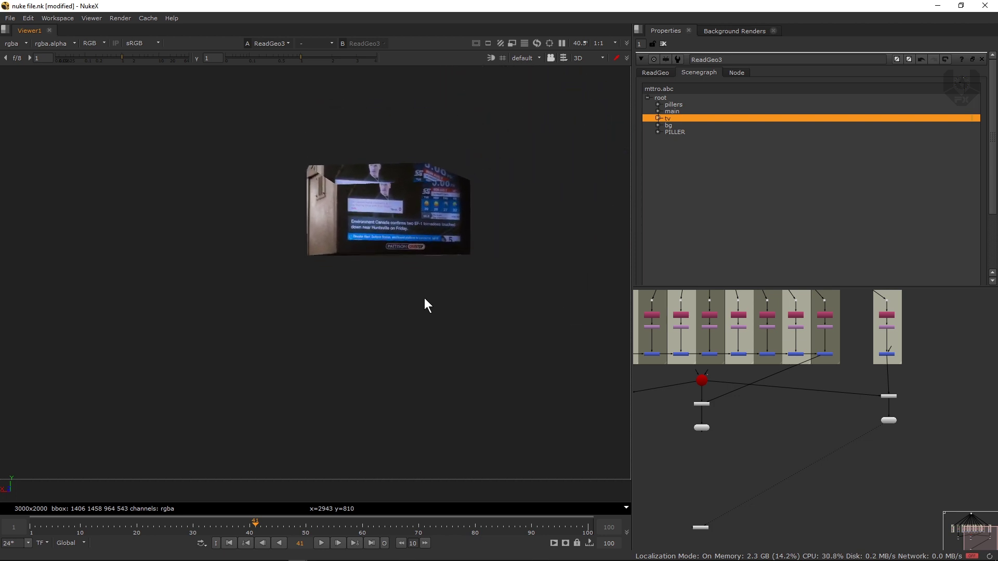
Step: View ReadGeo1 and bring up its scenegraph, selecting the main object
middle_drag(717, 386, 887, 359)
drag(758, 393, 715, 422)
key(1)
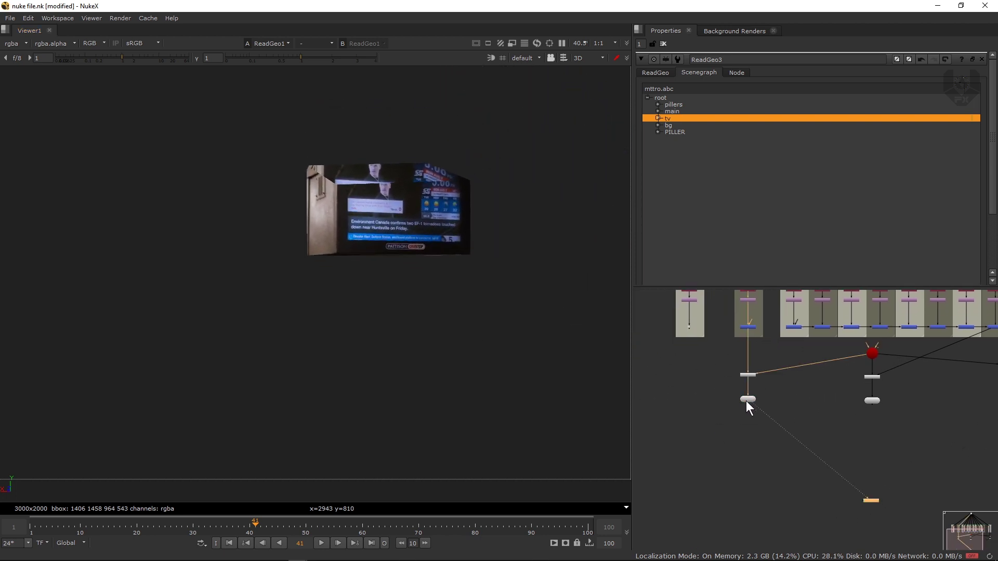
double_click(745, 400)
click(678, 111)
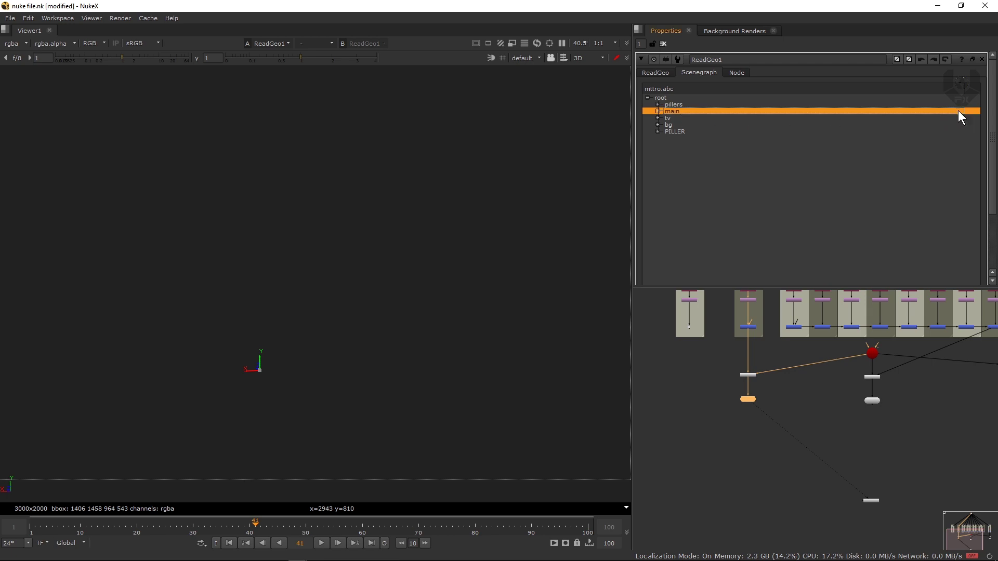
alt+middle_drag(469, 300, 419, 335)
Step: Compare the projections of ReadGeo1, ReadGeo2 and ReadGeo3 by viewing each node in turn
drag(827, 415, 896, 393)
key(1)
middle_drag(916, 393, 740, 393)
drag(845, 413, 899, 391)
key(3)
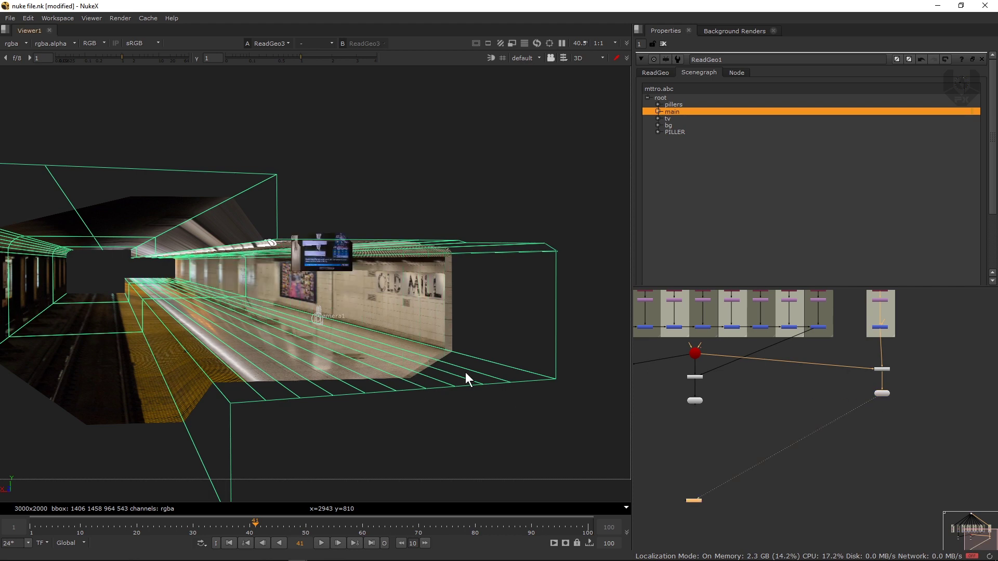
key(2)
middle_drag(720, 403, 814, 384)
click(700, 382)
key(1)
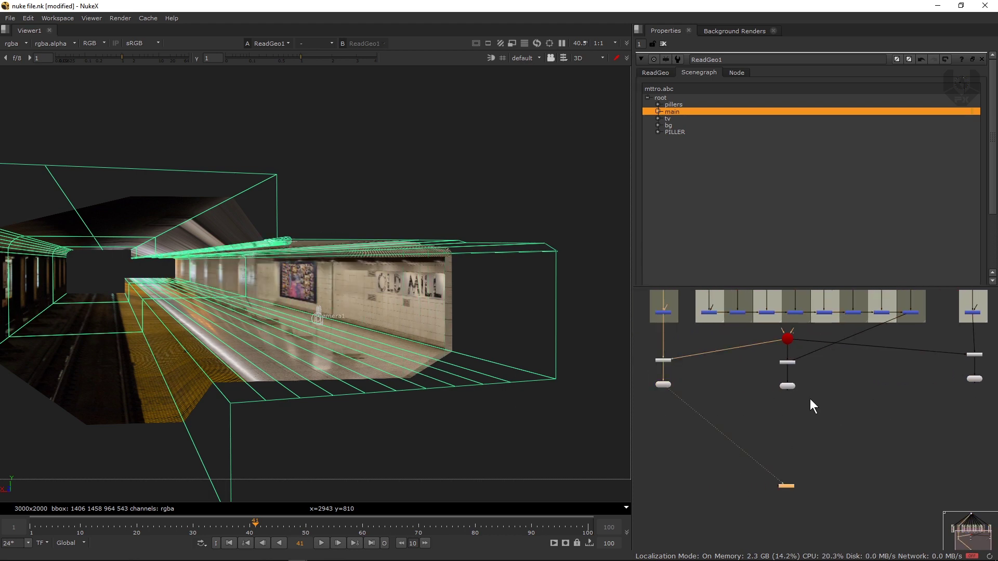
drag(760, 405, 831, 378)
key(1)
drag(935, 401, 988, 360)
key(1)
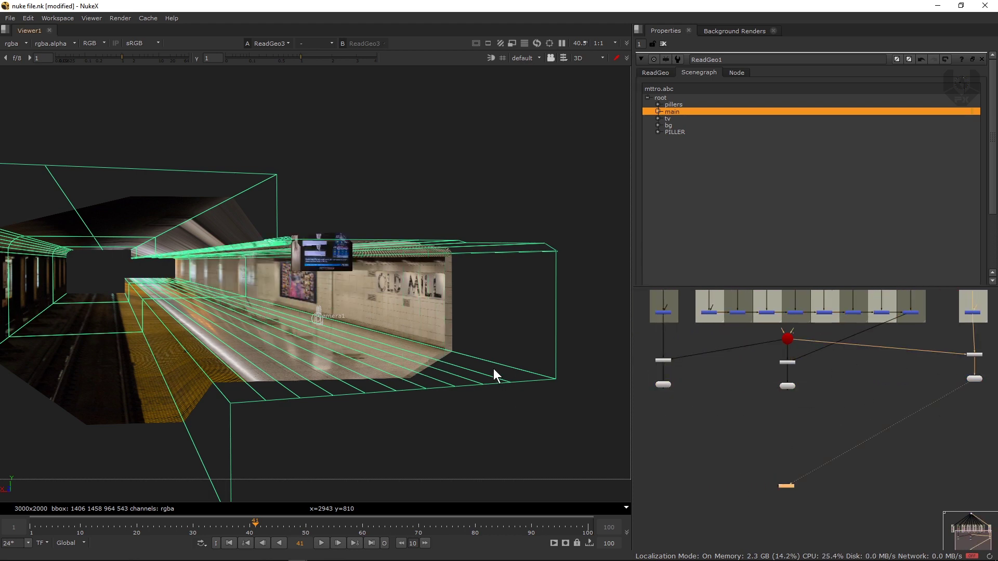
middle_drag(744, 400, 811, 385)
click(716, 399)
middle_drag(640, 391, 656, 402)
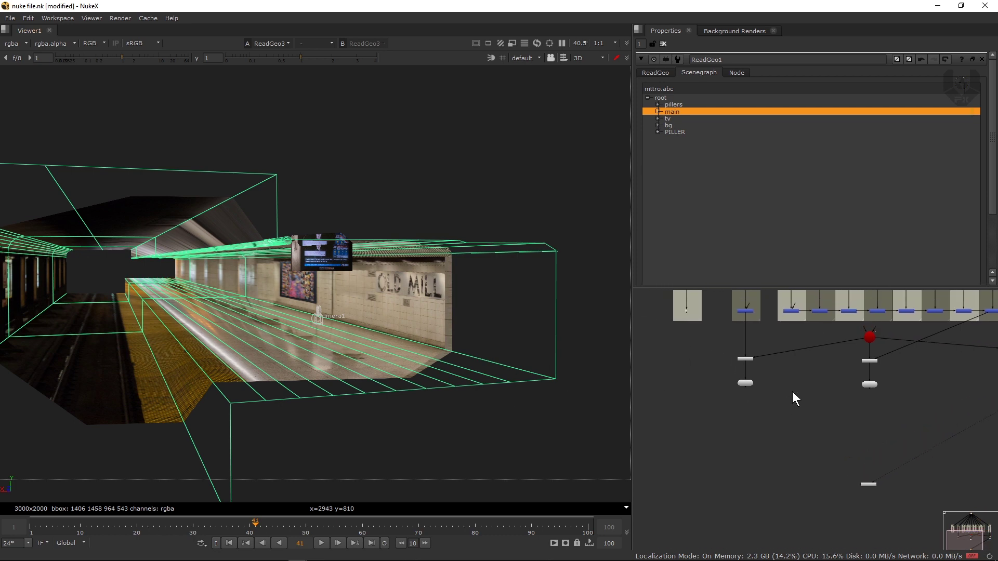
middle_drag(815, 394, 821, 392)
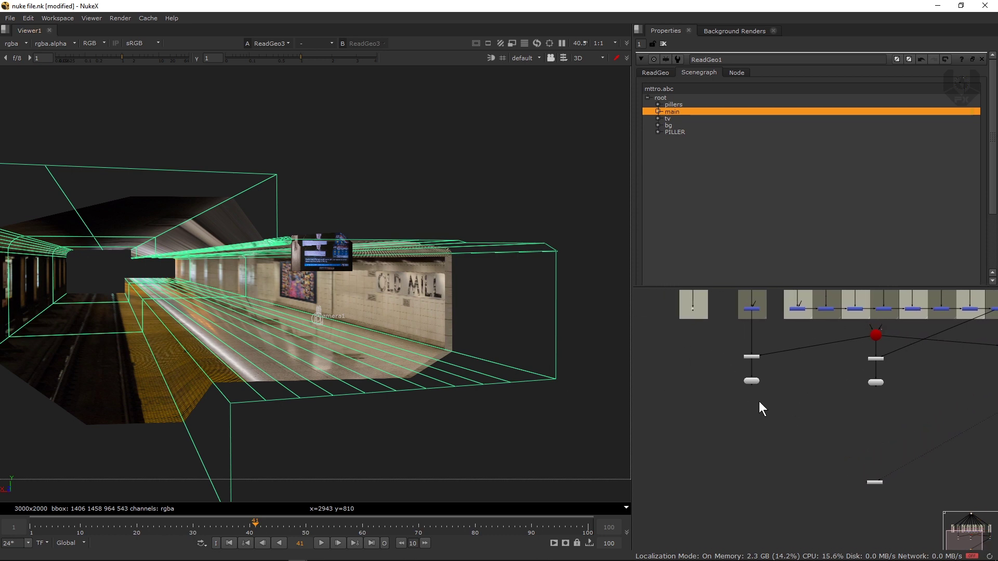
Step: Rename ReadGeo1 as main_bg and the pillar branch's ReadGeo2 as pillers
scroll(758, 406, up, 2)
click(754, 370)
click(723, 59)
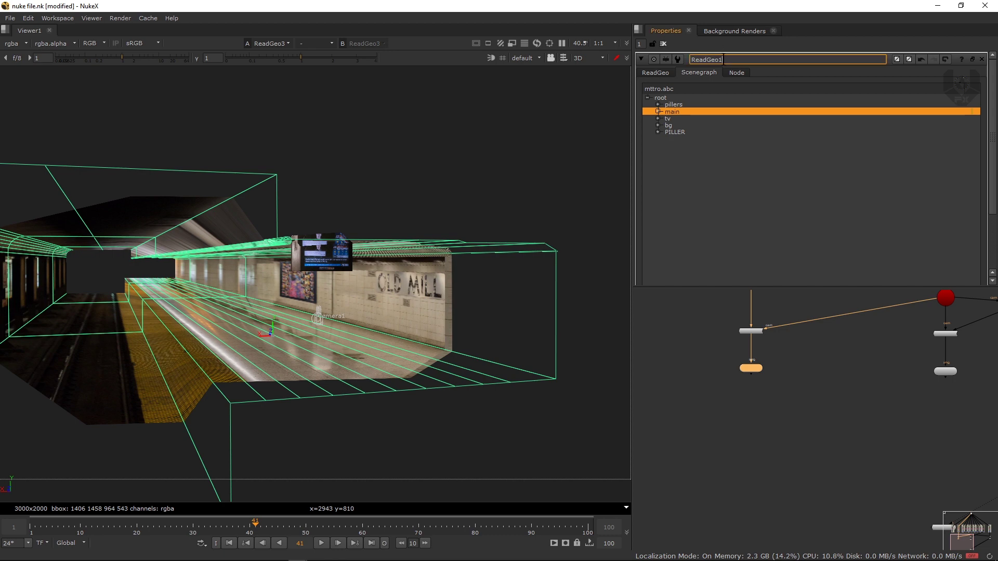
drag(723, 59, 678, 55)
text(main_)
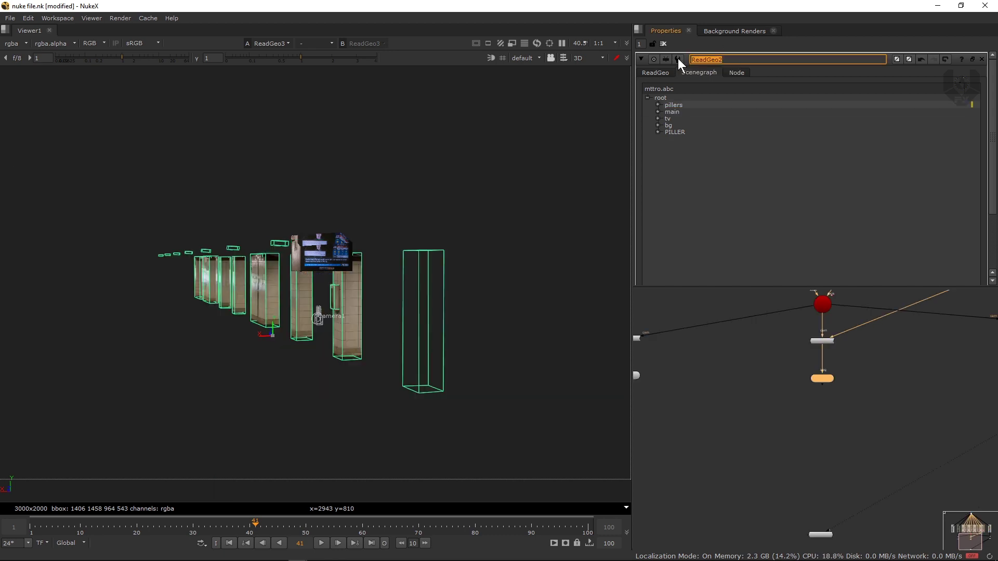
text(pillers)
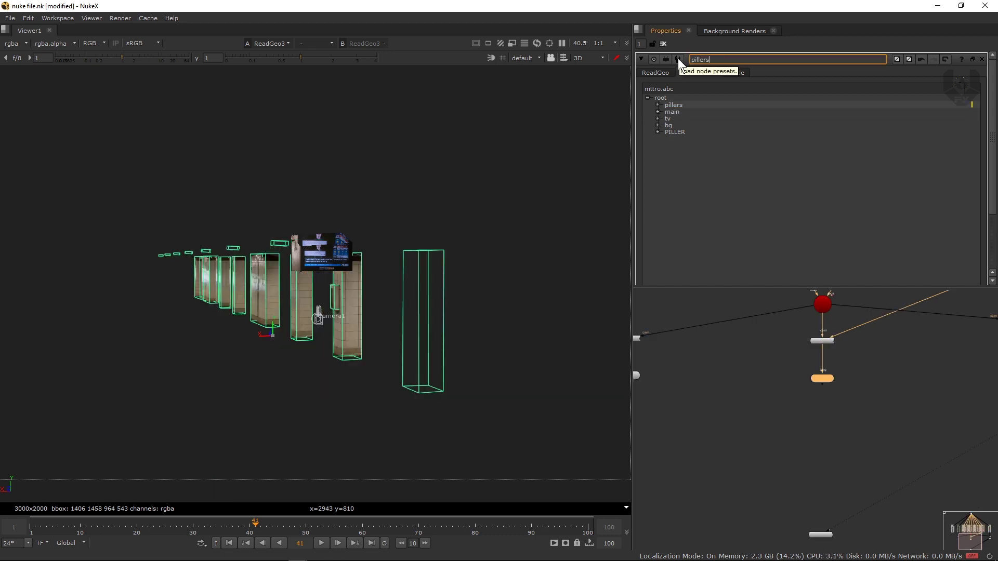
Step: Rename the TV branch's ReadGeo3 as tv
click(900, 383)
middle_drag(831, 380, 748, 391)
double_click(889, 378)
drag(726, 59, 658, 54)
text(tv)
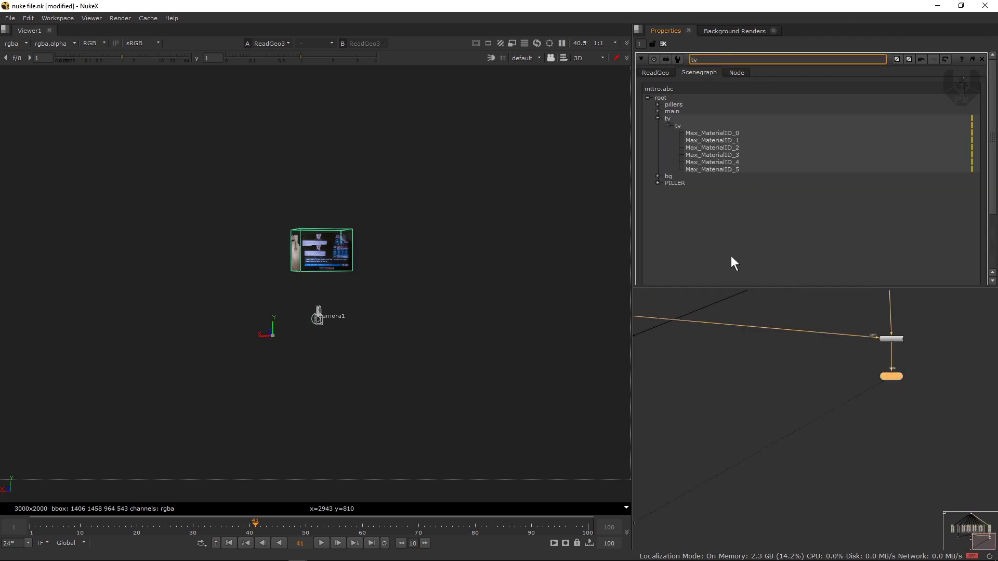
click(740, 411)
scroll(741, 412, down, 5)
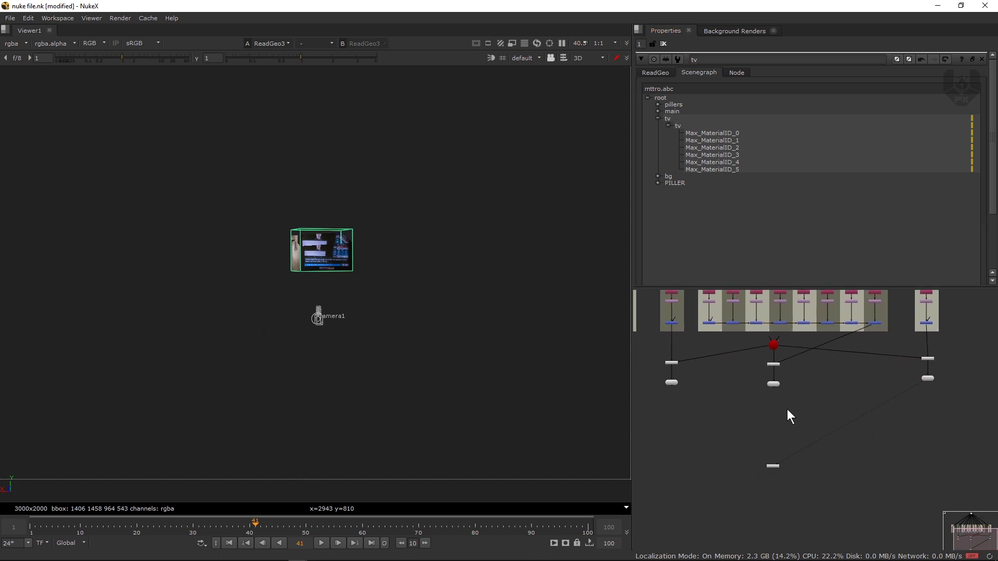
Step: Review the three renamed geometry nodes main_bg, pillers and tv one after another in the viewer
drag(669, 404, 843, 386)
click(765, 416)
mouse_move(717, 427)
middle_down()
mouse_move(747, 433)
mouse_move(731, 420)
middle_up()
click(730, 394)
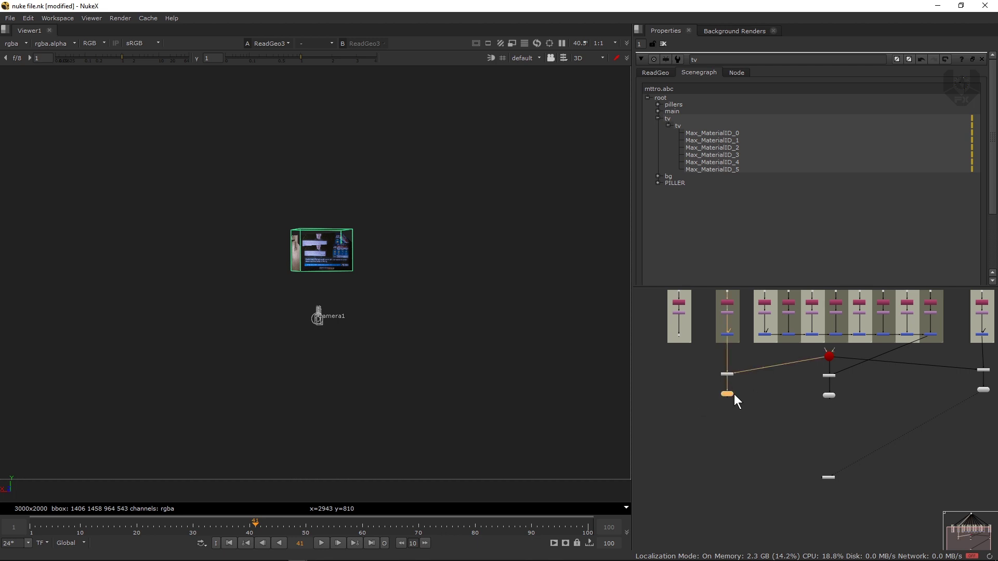
key(1)
drag(807, 412, 872, 386)
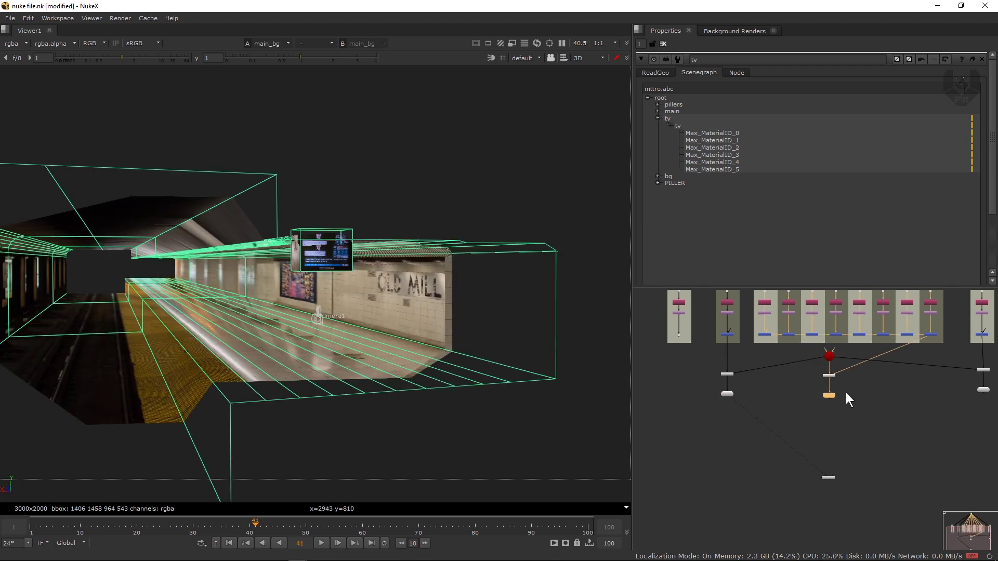
key(1)
middle_drag(859, 404, 828, 398)
click(952, 383)
key(1)
click(749, 417)
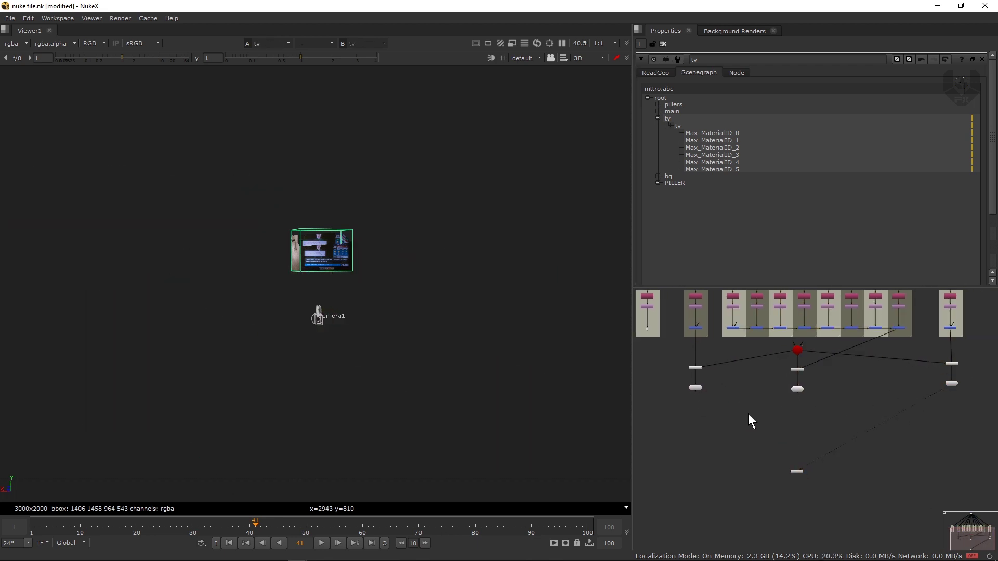
Step: View main_bg and examine its projected tunnel from outside, together with the camera position
click(696, 388)
key(1)
middle_drag(104, 281, 227, 312)
scroll(234, 317, down, 4)
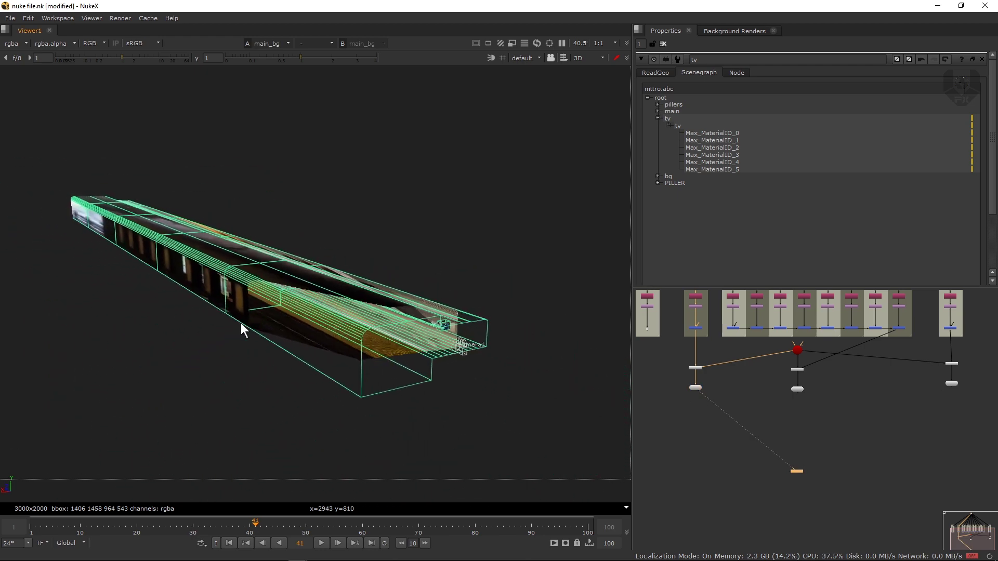
ctrl+drag(405, 372, 391, 410)
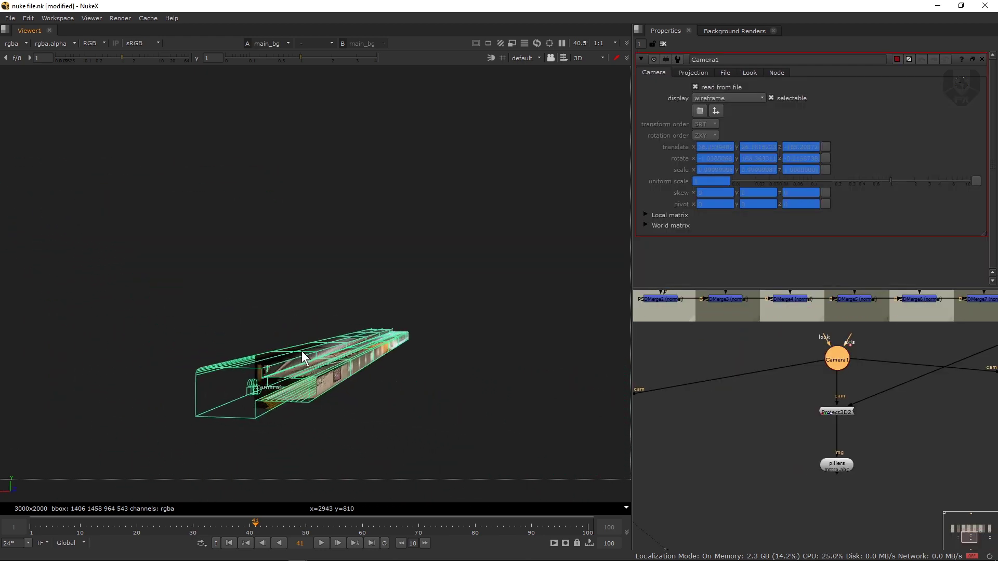
click(385, 369)
scroll(769, 418, down, 5)
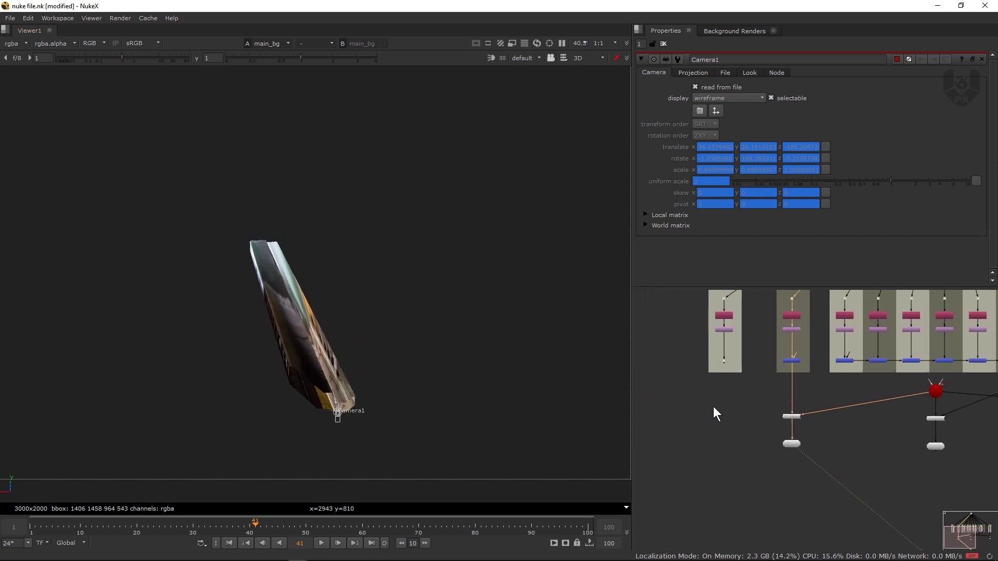
Step: Add a Card node beside the main_bg branch and set its uniform scale to 291
key(Tab)
text(card)
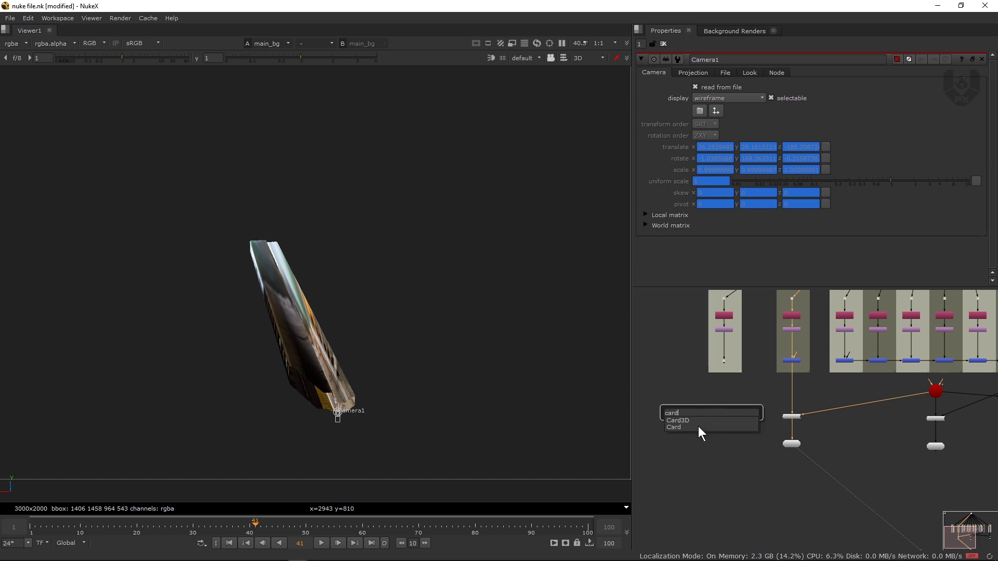
click(697, 426)
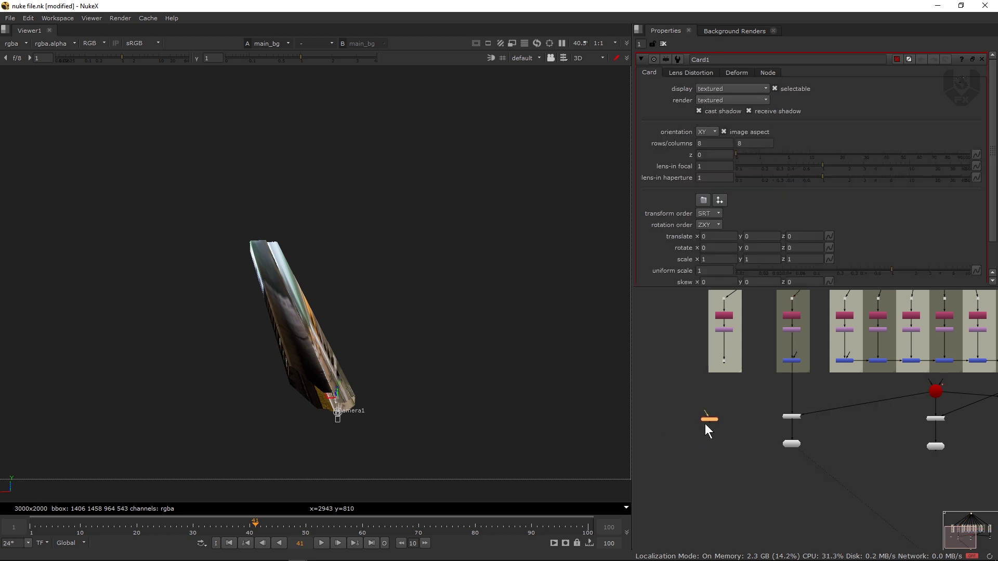
scroll(701, 426, up, 3)
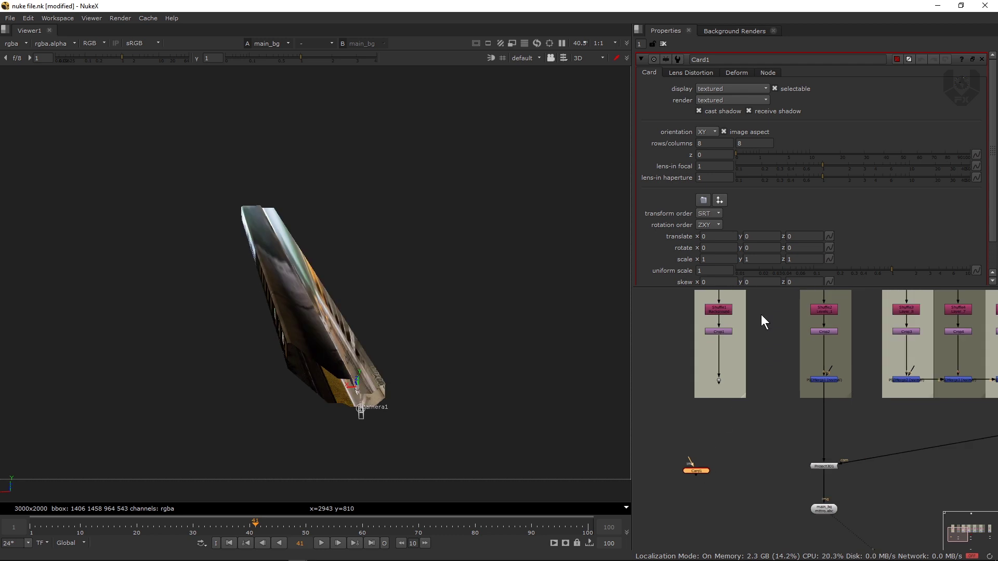
drag(902, 269, 975, 259)
middle_drag(725, 272, 910, 235)
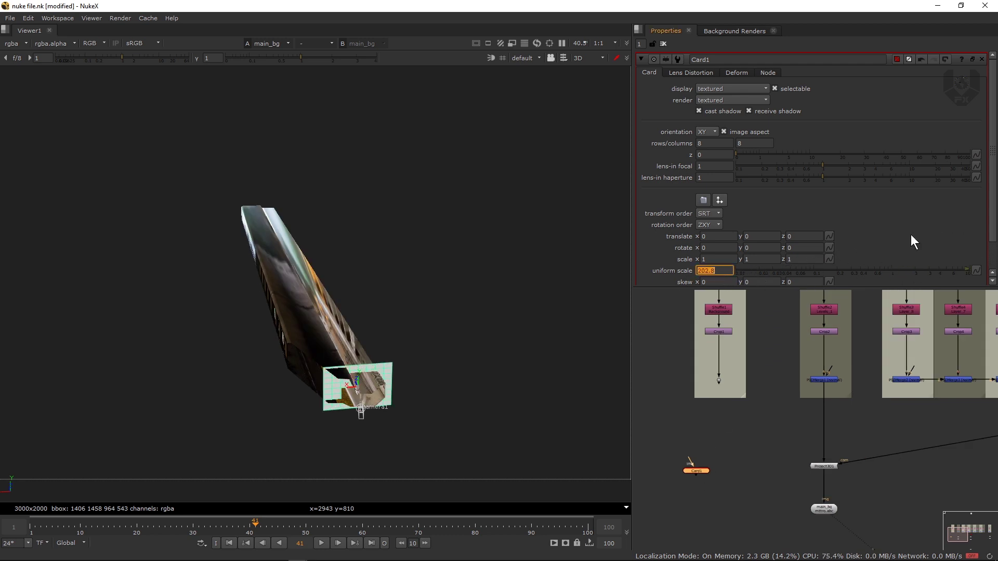
middle_drag(722, 272, 795, 260)
Step: Position the Card node directly below the Background layer's branch
middle_drag(757, 472, 771, 428)
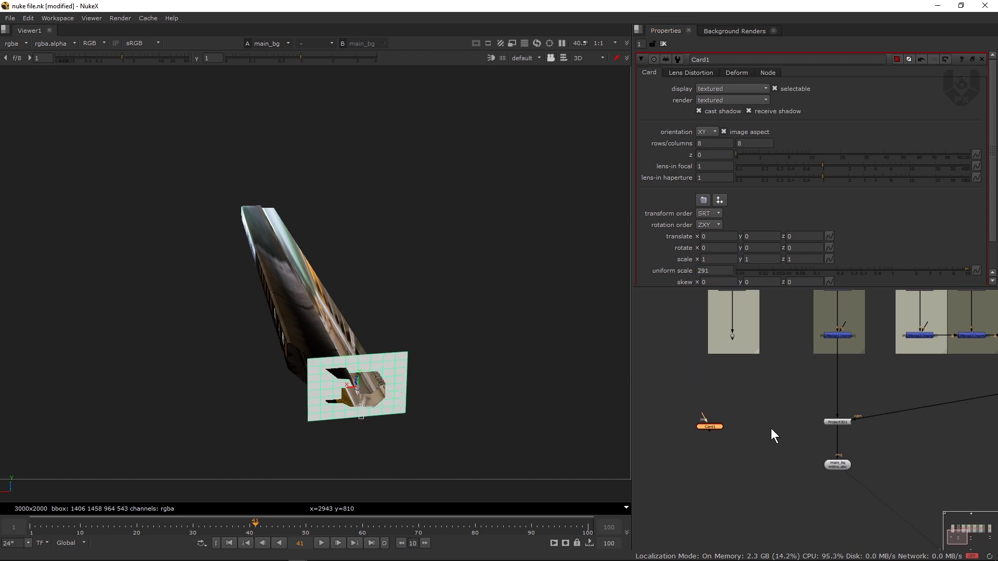
drag(713, 428, 735, 404)
middle_drag(755, 339, 744, 373)
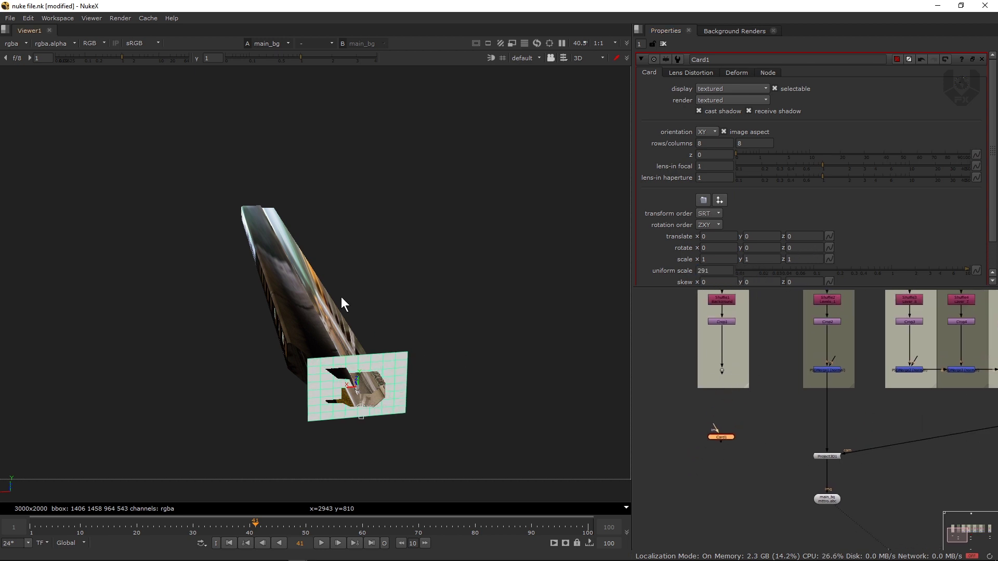
scroll(699, 382, up, 5)
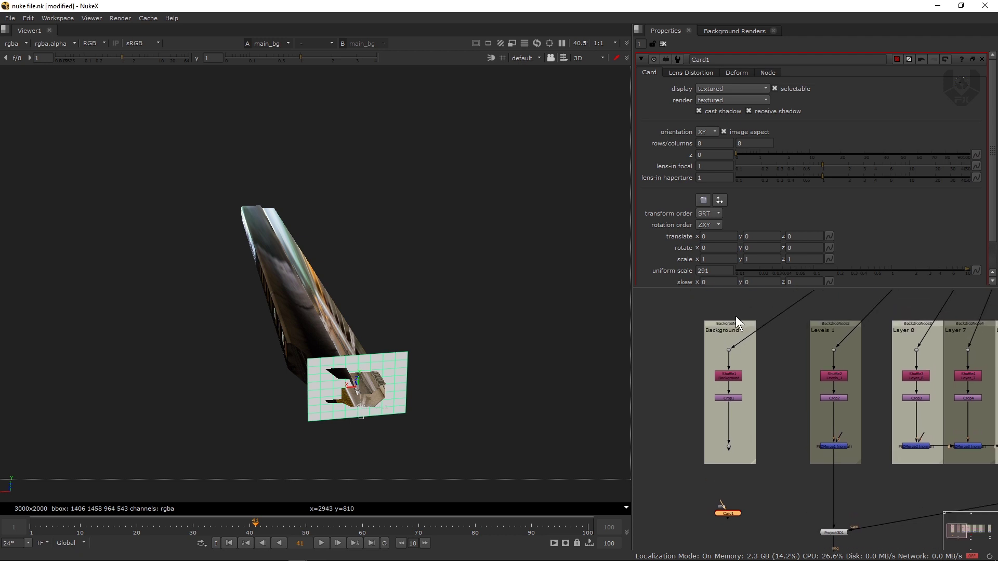
scroll(717, 364, down, 3)
key(Tab)
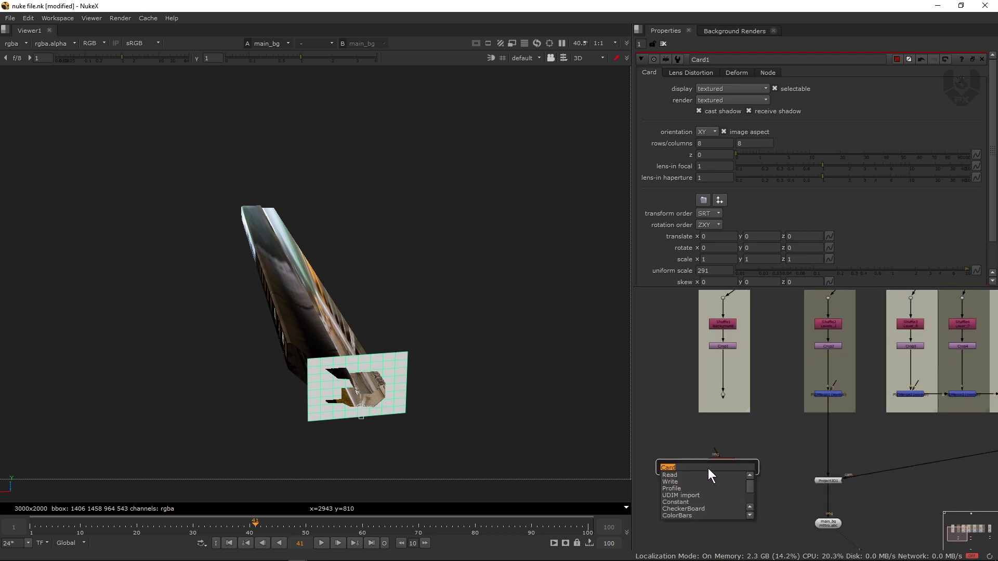
click(810, 498)
Step: Duplicate the Project3D1 and main_bg nodes, placing the copies beneath the Background layer
drag(805, 468, 855, 521)
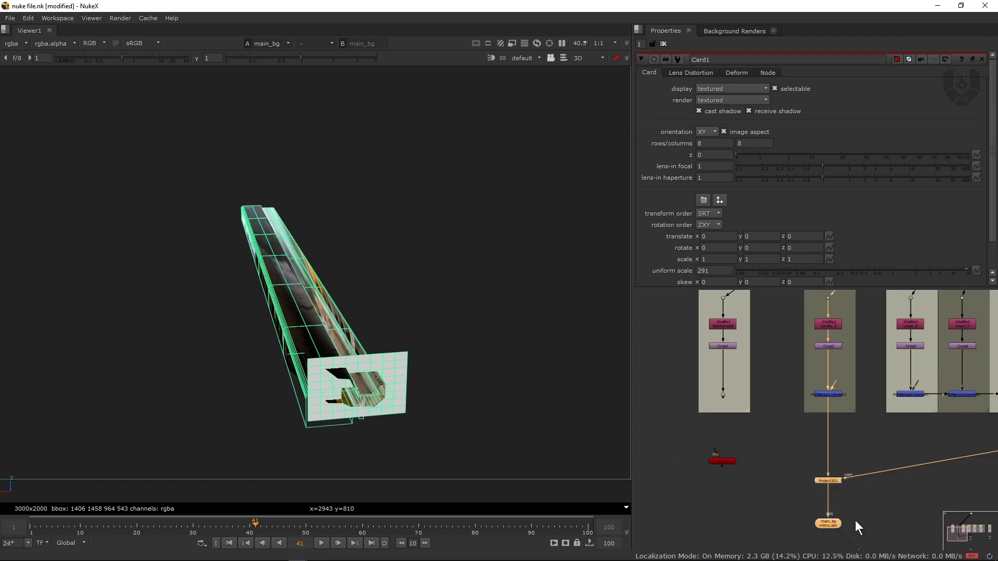
click(679, 490)
key(ctrl+v)
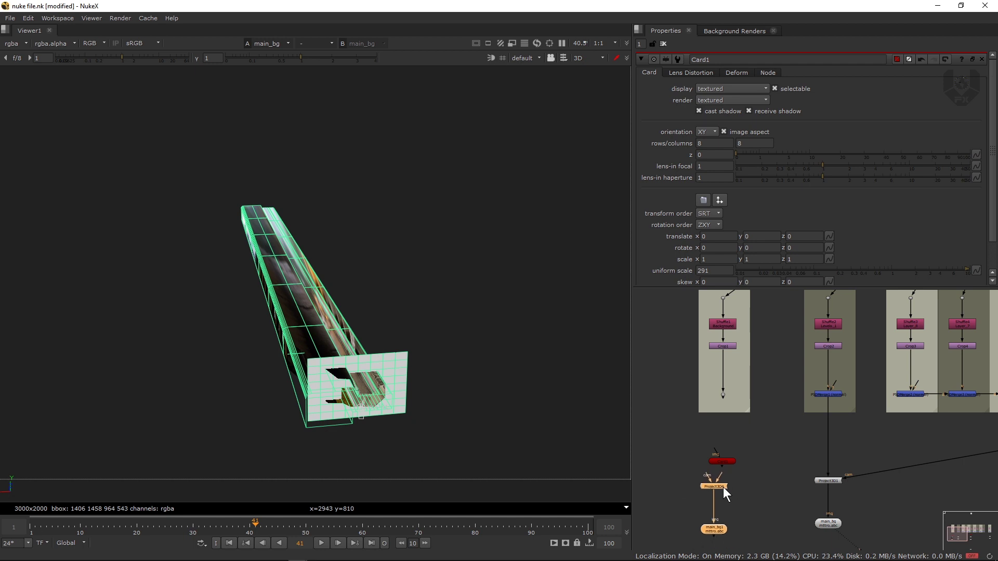
click(728, 495)
Step: Connect the copied Project3D's image input to the Background layer's output and its cam input to the shared camera
scroll(734, 470, up, 2)
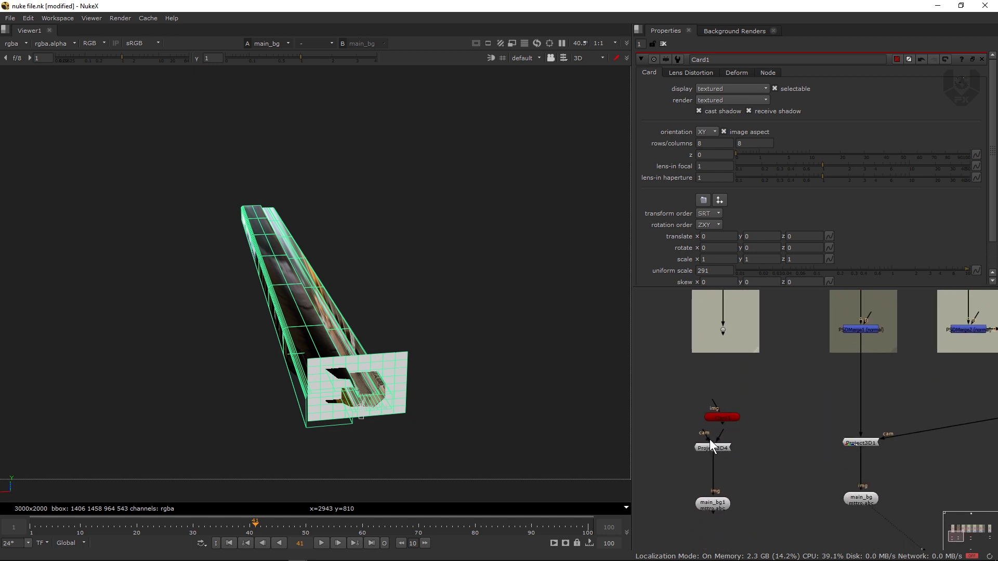
scroll(709, 438, down, 4)
drag(728, 446, 897, 430)
scroll(749, 438, up, 6)
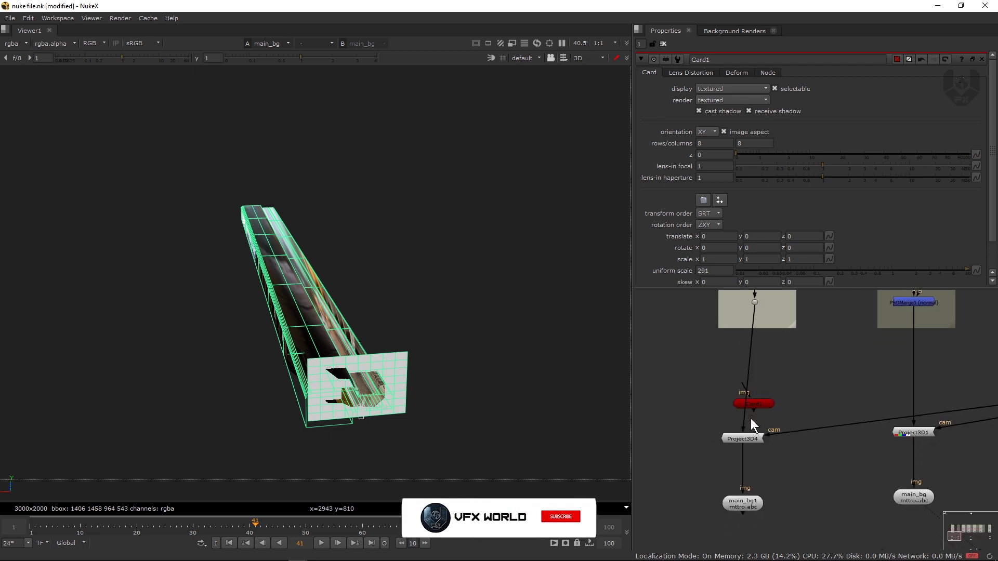
Step: Delete the copied main_bg1 geometry and connect Card1's image input to Project3D4 in its place
drag(751, 407, 805, 496)
middle_drag(806, 497, 792, 475)
click(728, 482)
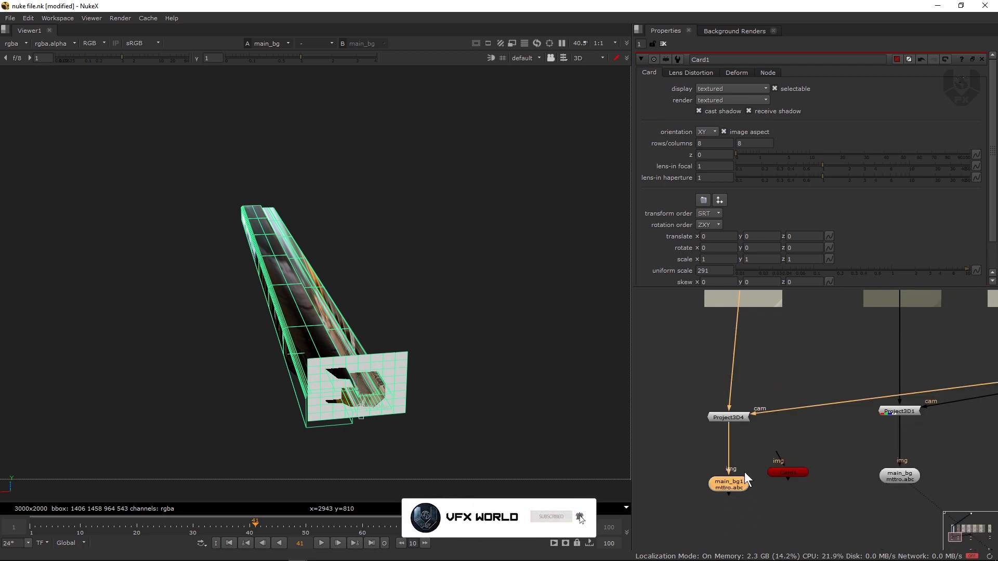
key(Delete)
drag(787, 472, 730, 417)
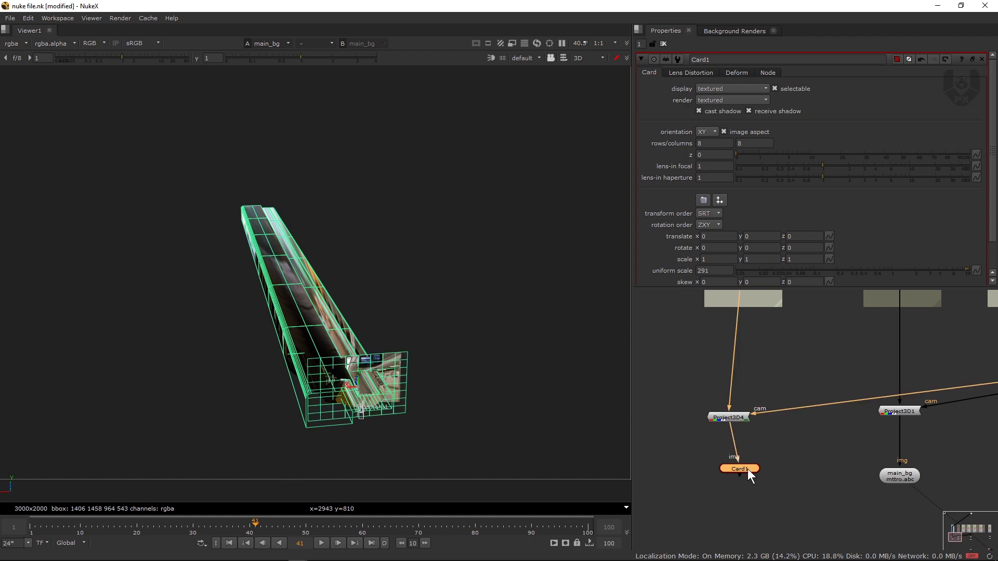
Step: Examine the projected card's position relative to the tunnel geometry and camera in the 3D view
mouse_move(431, 375)
ctrl+mouse_down()
mouse_move(436, 387)
mouse_move(411, 401)
mouse_move(474, 412)
mouse_move(424, 362)
ctrl+mouse_up()
scroll(453, 400, up, 3)
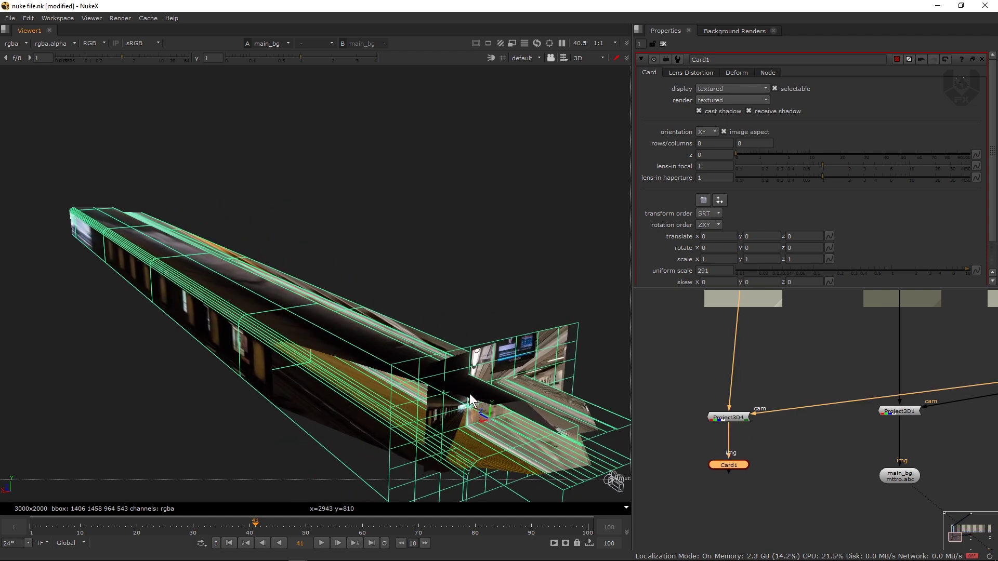
mouse_move(469, 394)
ctrl+mouse_down()
mouse_move(395, 370)
mouse_move(461, 400)
ctrl+mouse_up()
scroll(461, 405, down, 5)
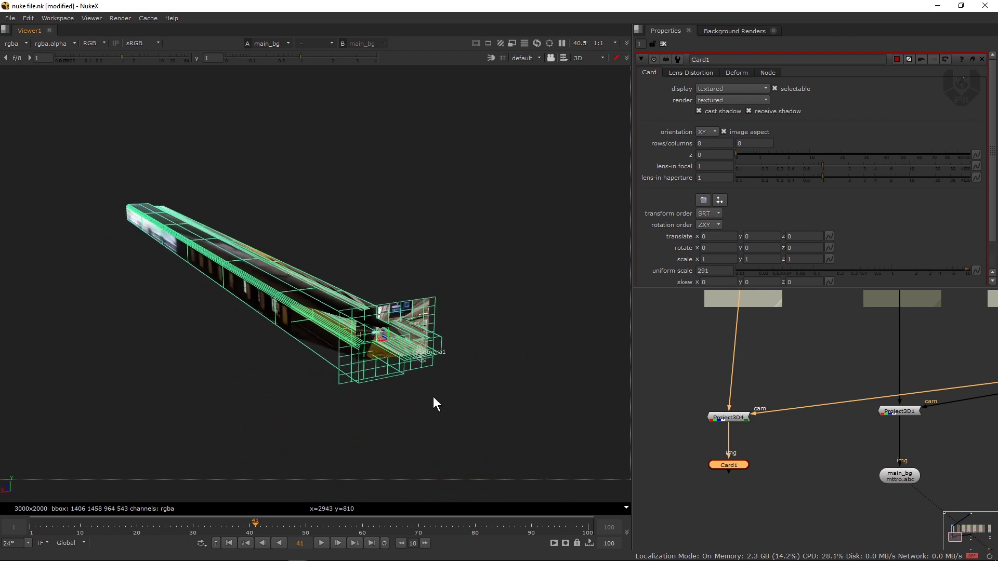
Step: Move Card1 along Z to 2720 at the tunnel's far end and set its uniform scale to 542.55
scroll(435, 403, up, 3)
scroll(406, 360, down, 2)
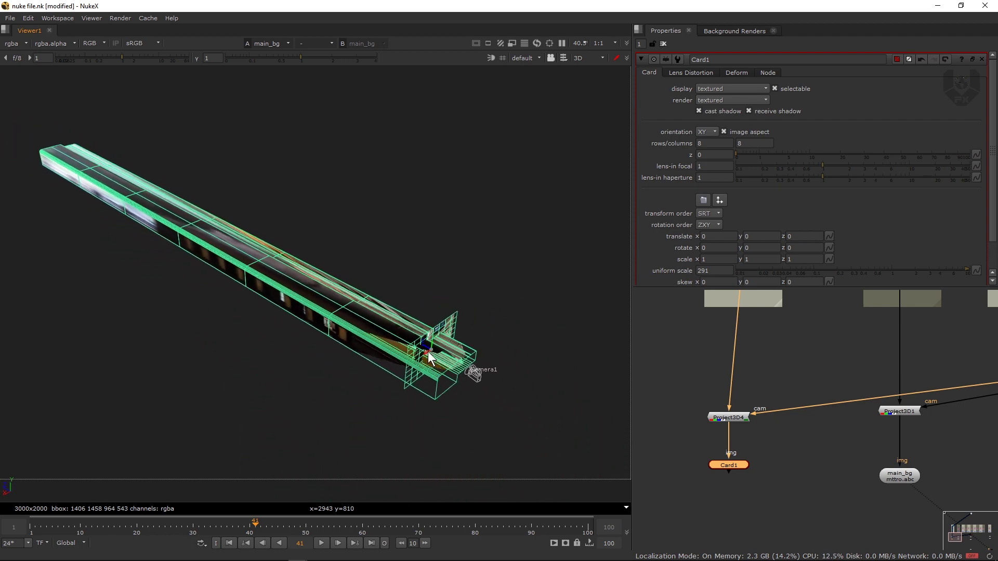
drag(423, 345, 223, 235)
middle_drag(228, 242, 310, 301)
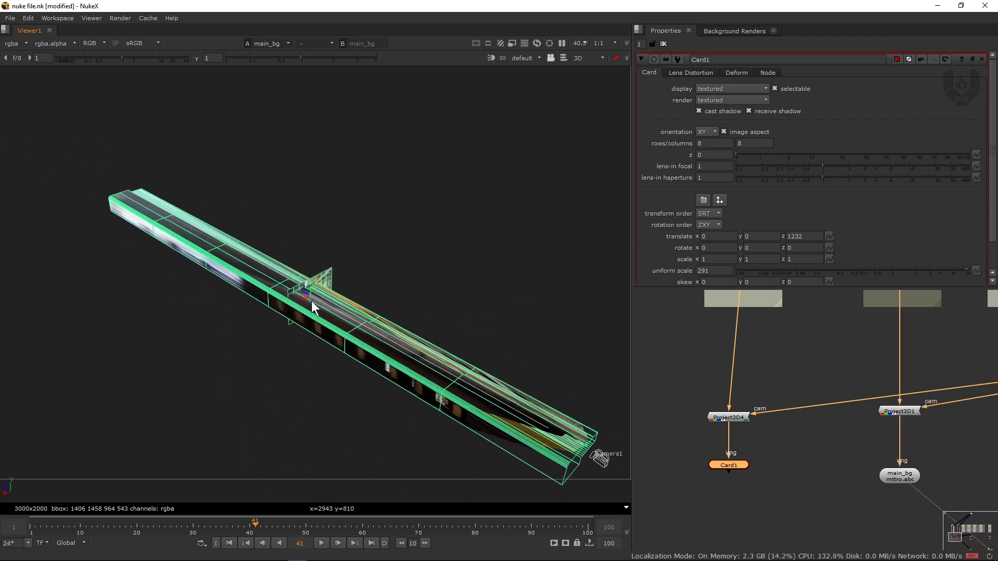
drag(295, 290, 41, 143)
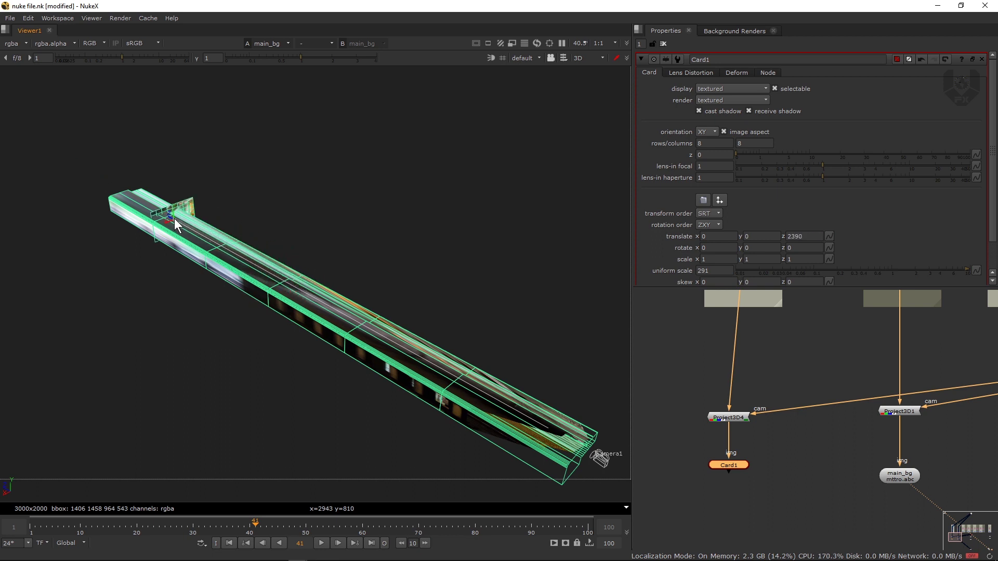
drag(173, 219, 193, 213)
middle_drag(702, 270, 905, 192)
middle_drag(493, 281, 548, 242)
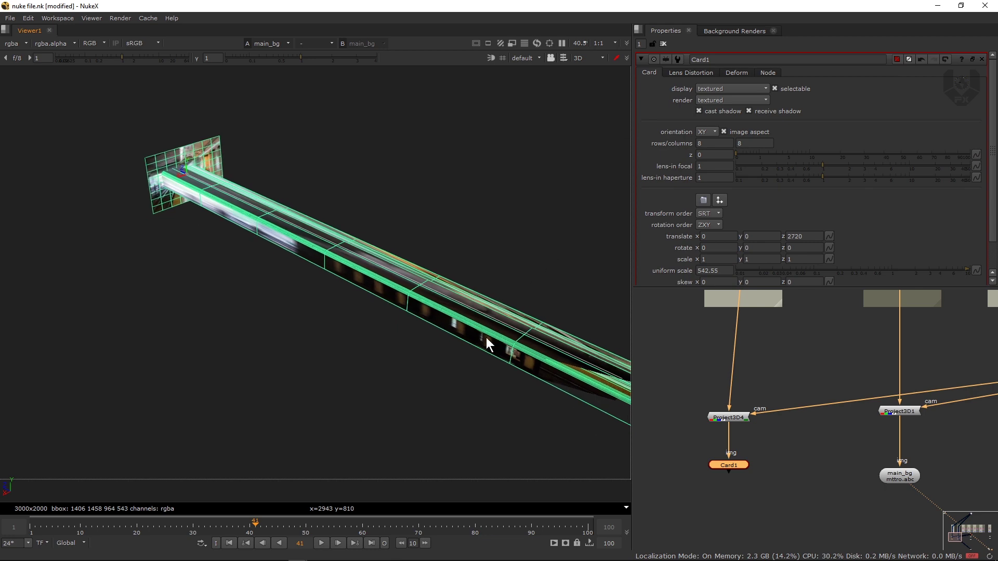
Step: Inspect the card at the tunnel's far end in the 3D view and through the projection camera
scroll(486, 337, down, 2)
ctrl+drag(479, 316, 343, 244)
scroll(505, 352, up, 3)
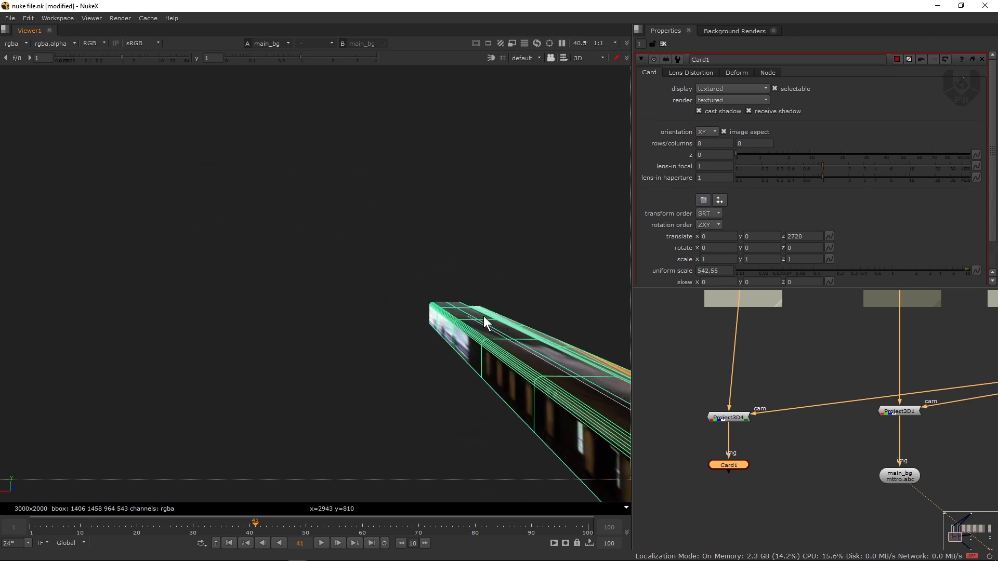
middle_drag(483, 316, 395, 275)
click(540, 79)
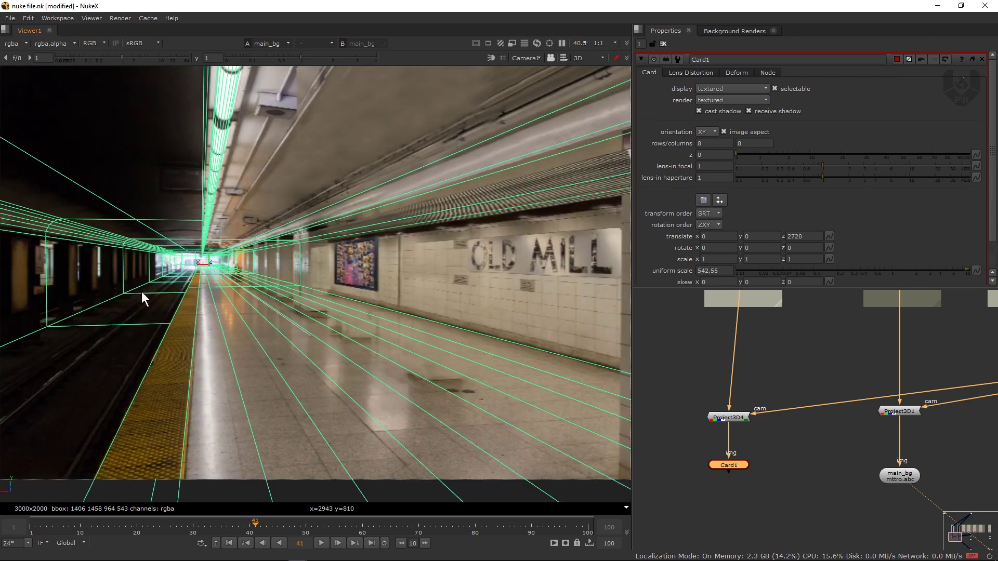
click(691, 425)
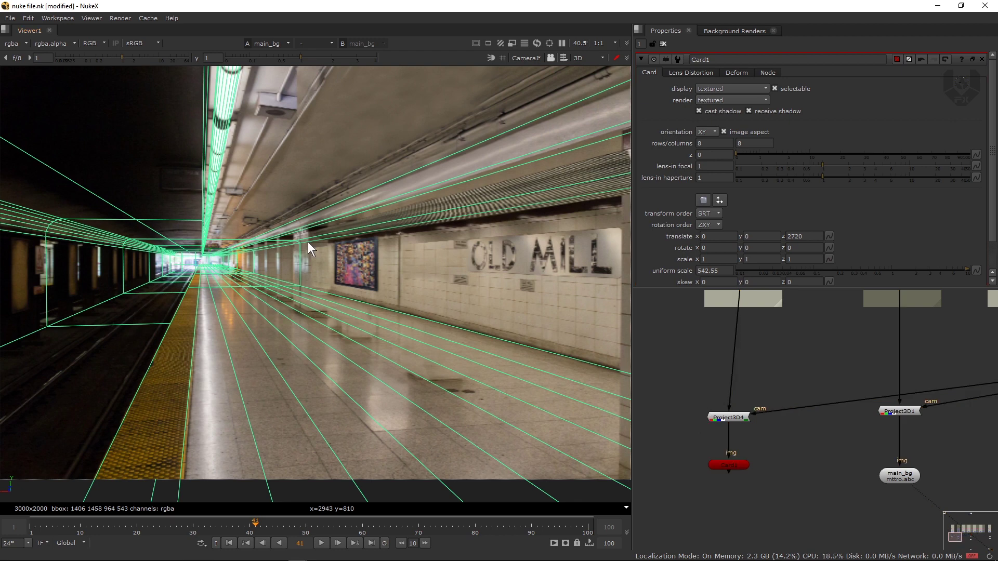
Step: Add a MergeGeo node below the pillars geometry in the node graph
scroll(740, 407, down, 5)
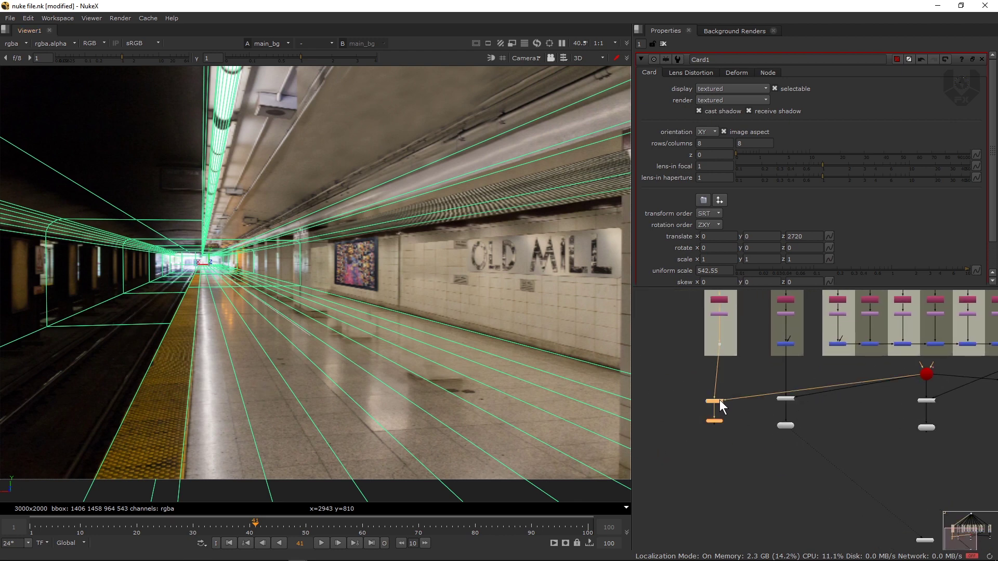
click(716, 401)
scroll(727, 401, down, 2)
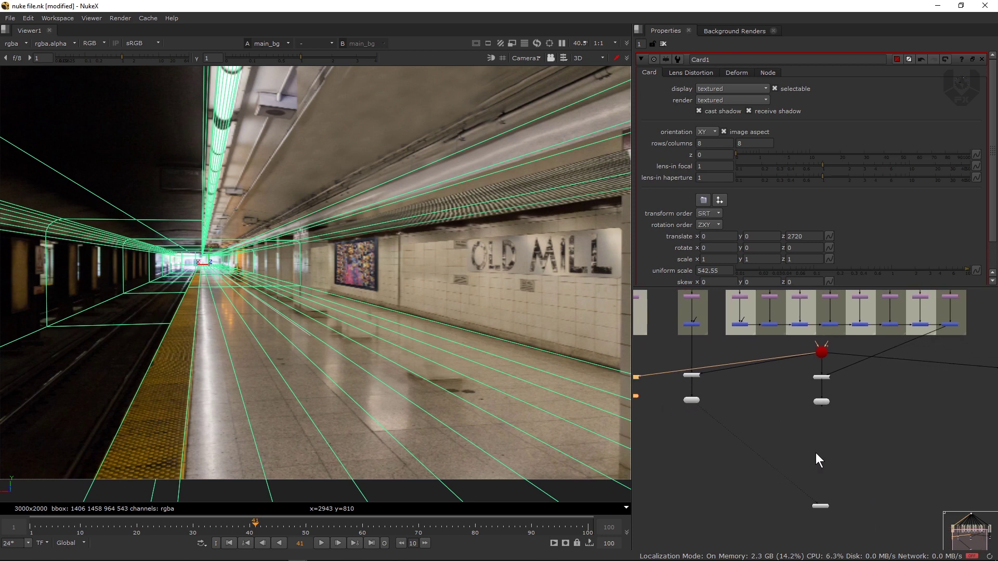
key(Tab)
text(merg)
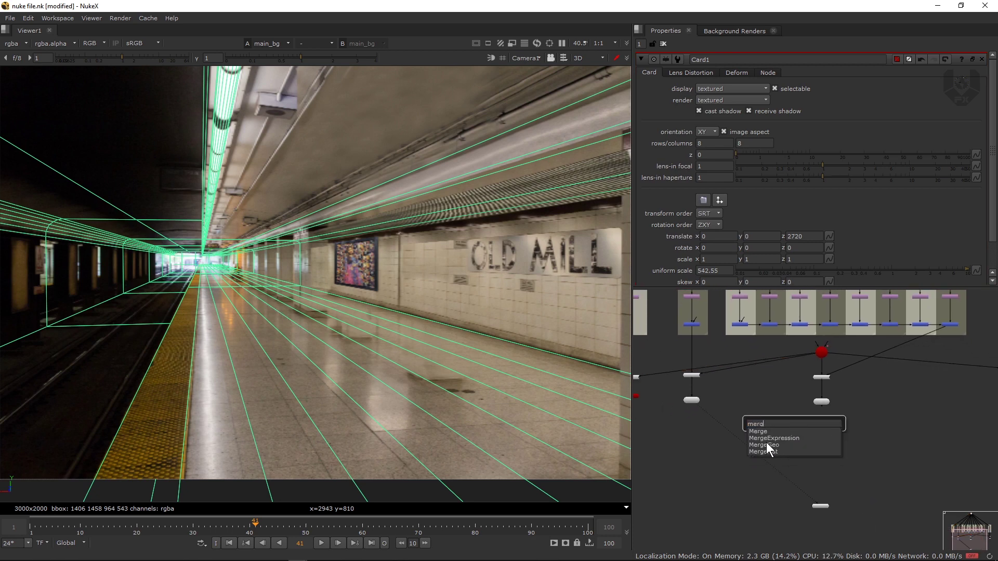
click(776, 444)
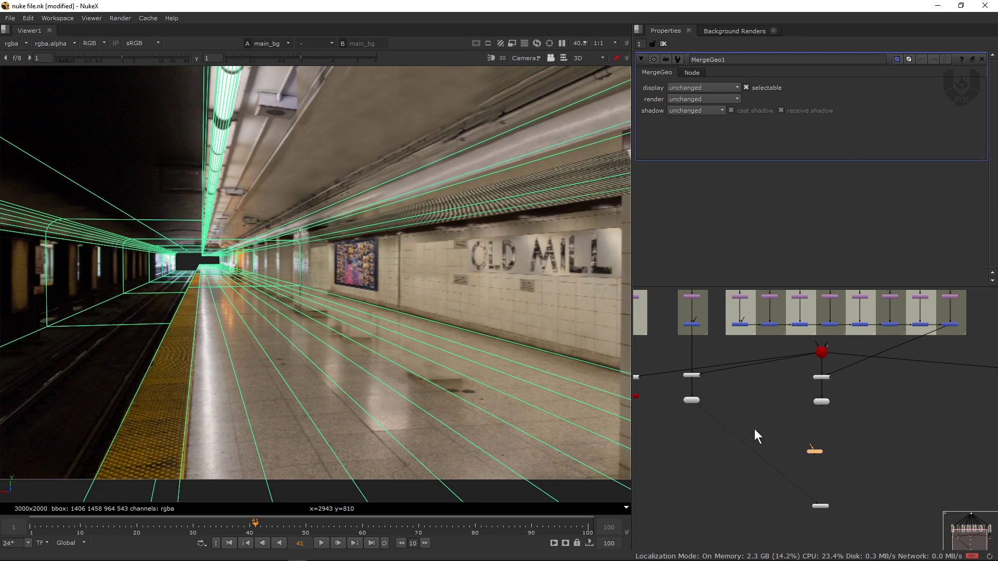
Step: Connect Card1 to MergeGeo1 and show the MergeGeo1 output in the viewer
scroll(769, 425, up, 4)
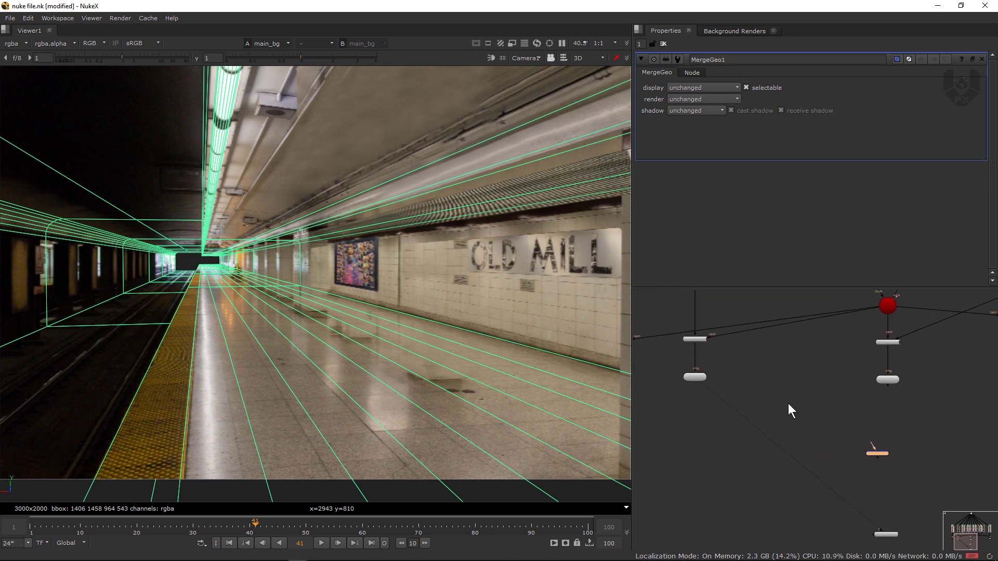
scroll(787, 403, down, 2)
click(795, 405)
middle_drag(748, 408, 805, 412)
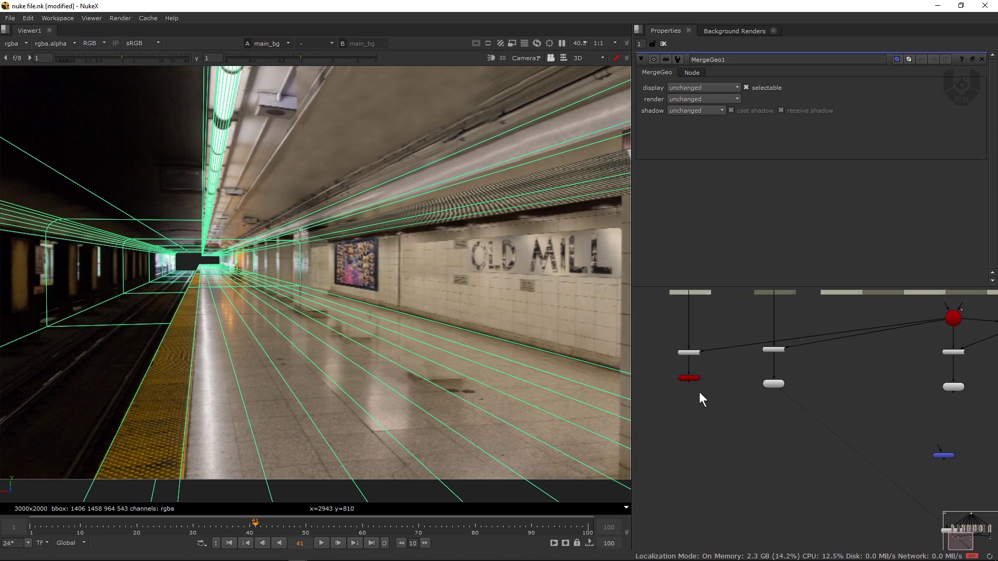
drag(693, 388, 939, 455)
middle_drag(885, 405, 843, 392)
scroll(874, 400, up, 4)
scroll(835, 382, down, 1)
scroll(843, 392, down, 2)
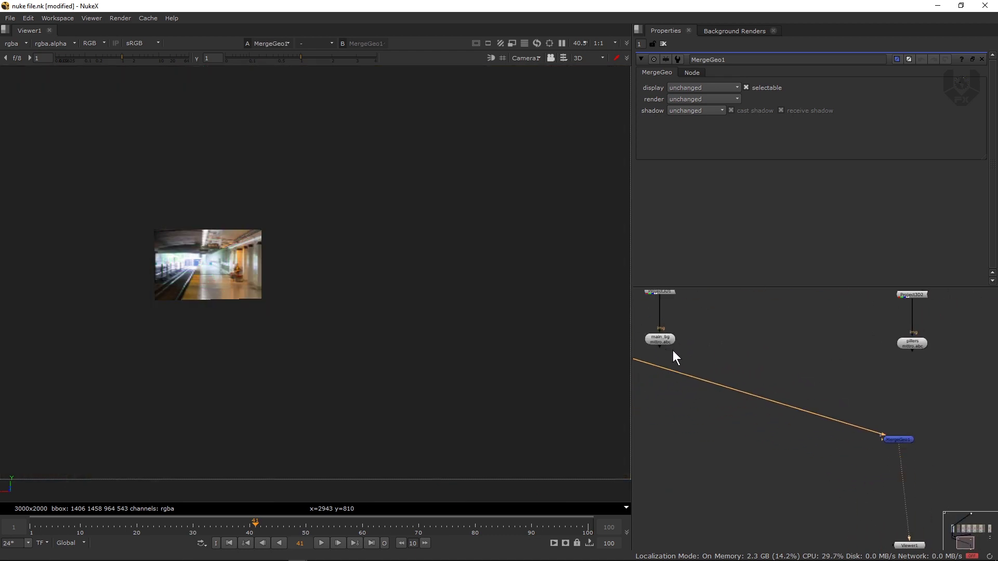
Step: Connect the main_bg, pillars and remaining projected geometry nodes to MergeGeo1
drag(670, 348, 893, 437)
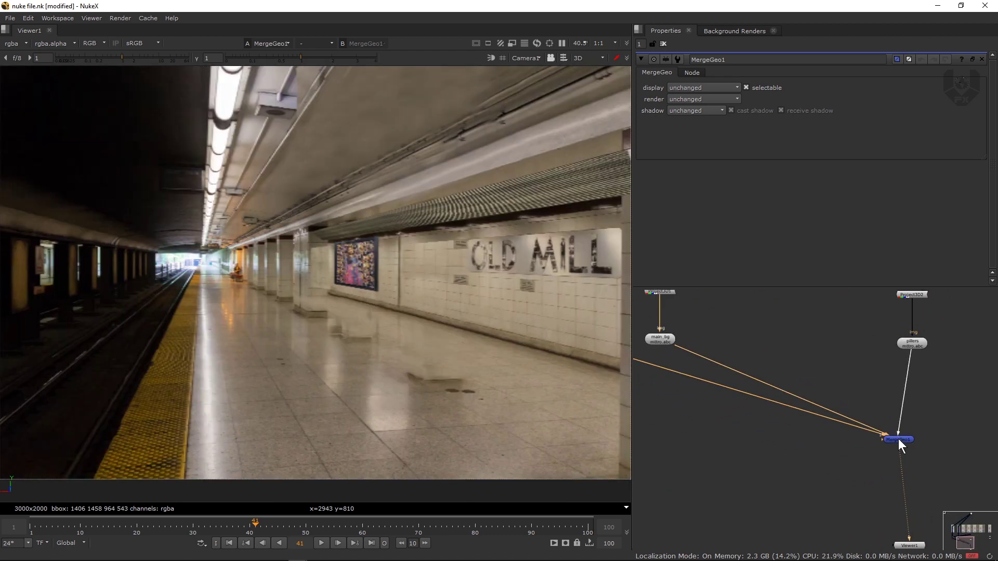
middle_drag(888, 391, 809, 390)
middle_drag(951, 372, 762, 400)
scroll(808, 392, down, 3)
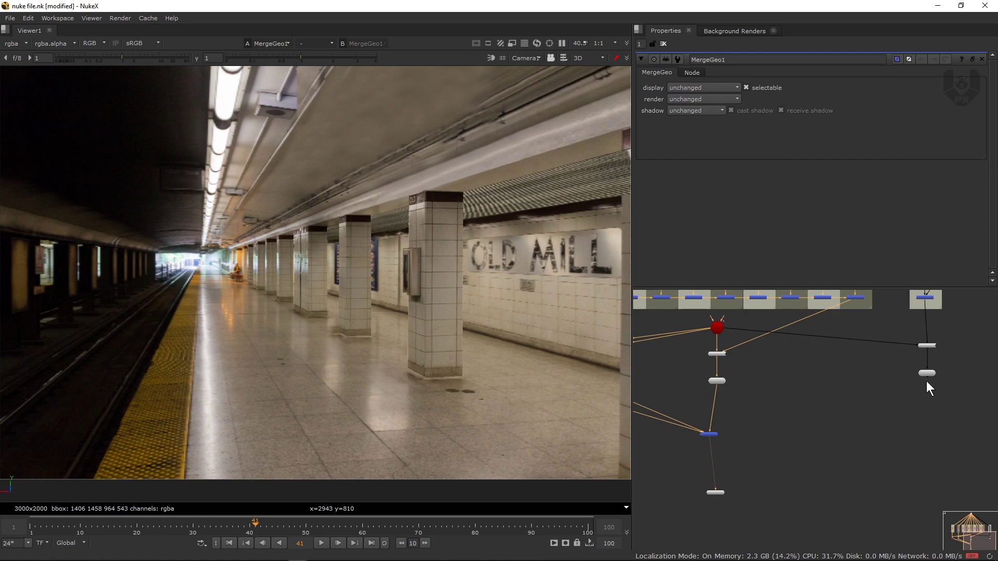
drag(747, 445, 711, 434)
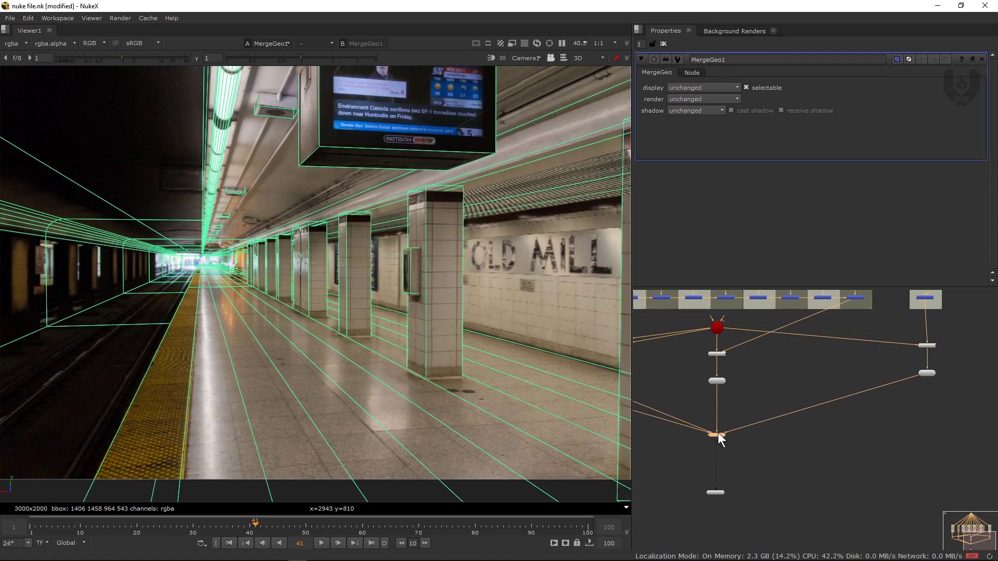
Step: Examine the merged platform, pillars and hanging display from different angles in the 3D view
scroll(417, 379, down, 2)
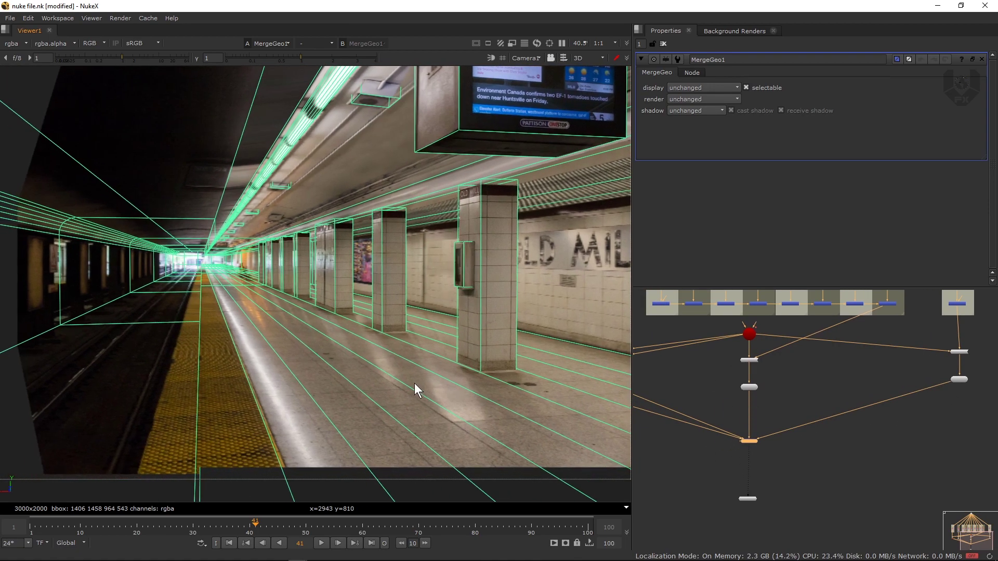
scroll(414, 382, down, 4)
mouse_move(416, 386)
ctrl+mouse_down()
mouse_move(426, 397)
mouse_move(410, 378)
mouse_move(403, 393)
ctrl+mouse_up()
click(488, 219)
alt+middle_drag(442, 366, 473, 324)
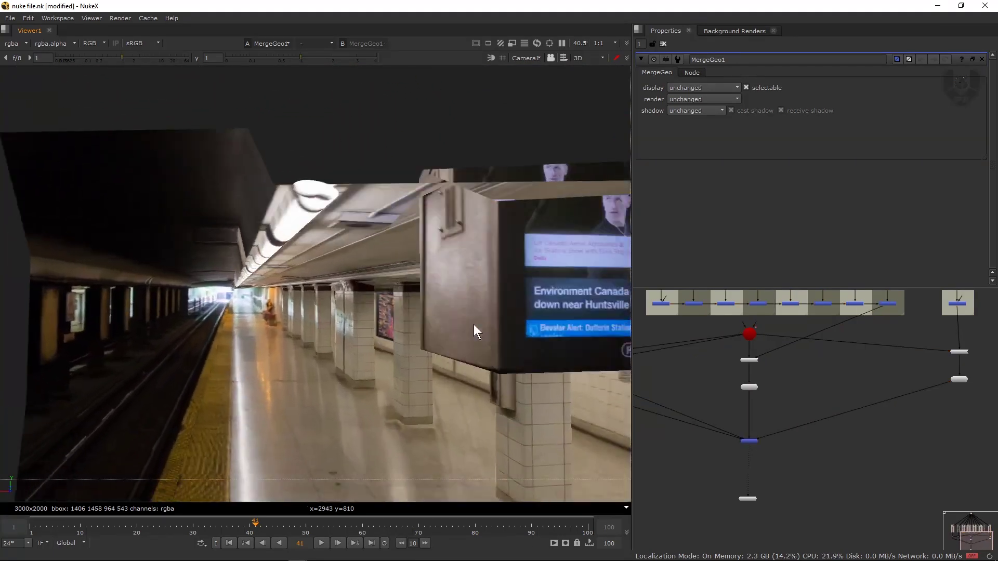
ctrl+drag(473, 324, 419, 390)
Step: Move the Viewer1 node further down and add a ScanlineRender node beneath MergeGeo1
middle_drag(726, 443, 793, 407)
scroll(834, 410, down, 1)
middle_drag(876, 457, 855, 455)
drag(840, 469, 843, 479)
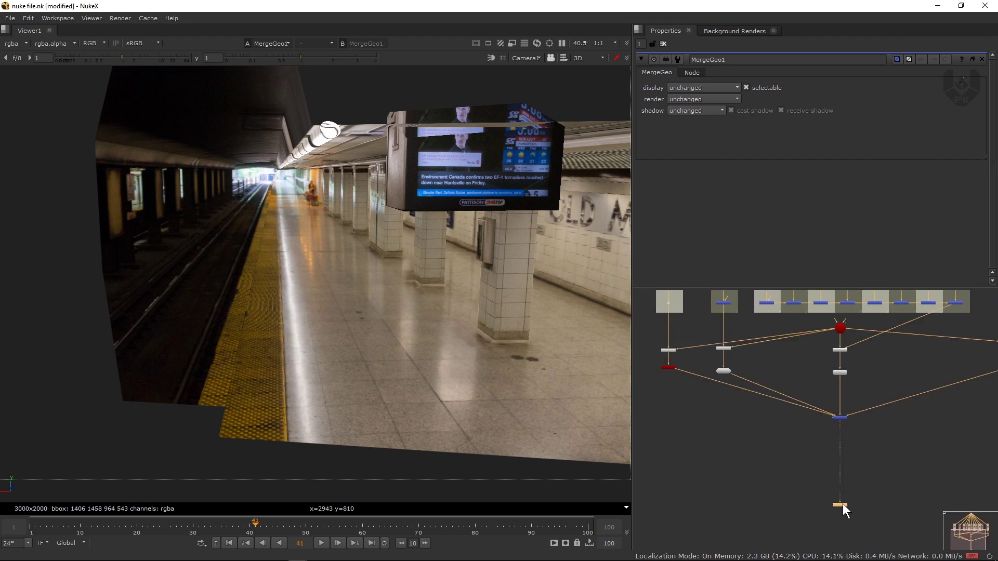
scroll(854, 444, up, 4)
click(414, 348)
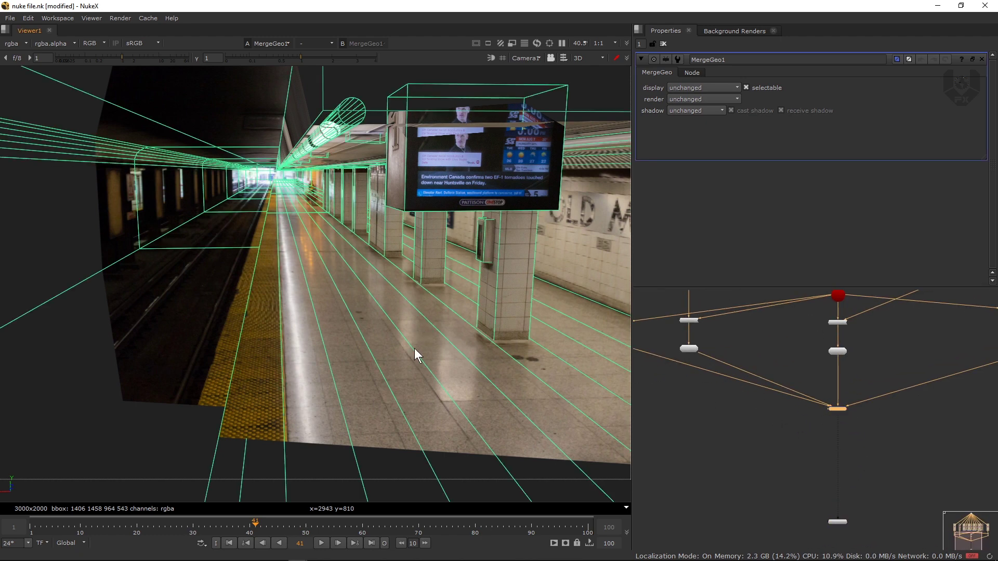
middle_drag(816, 429, 752, 428)
click(771, 438)
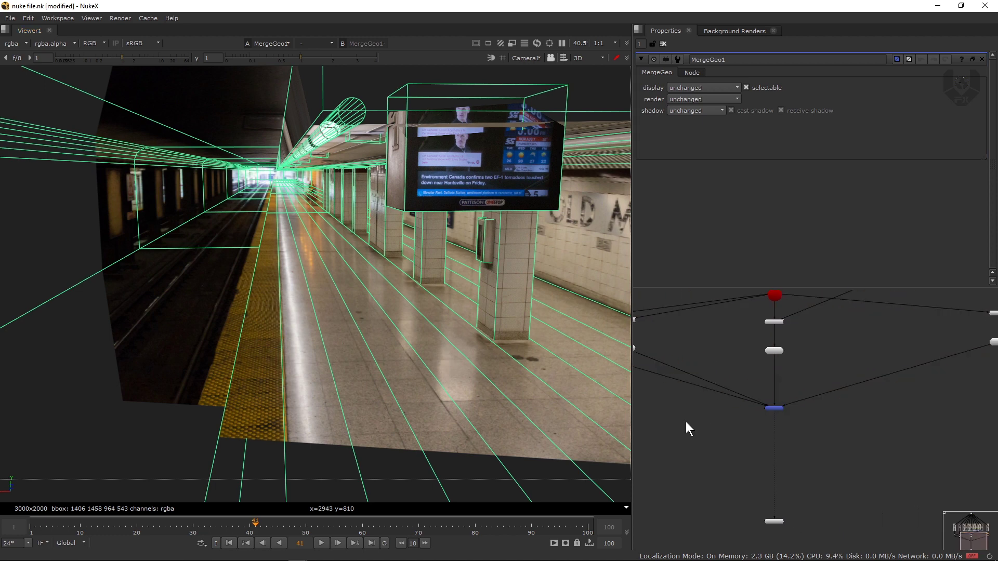
key(Tab)
text(scan)
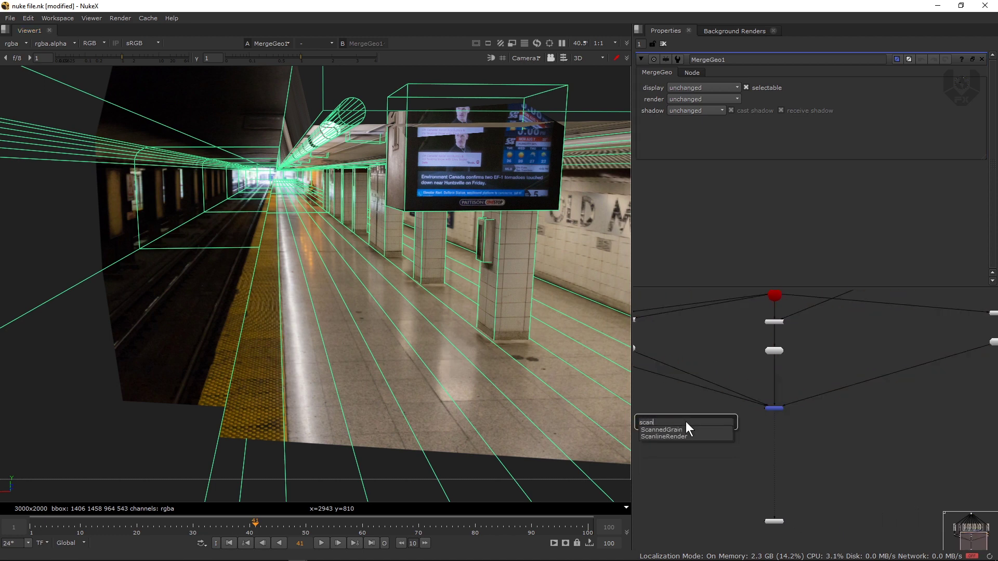
key(Down)
key(Return)
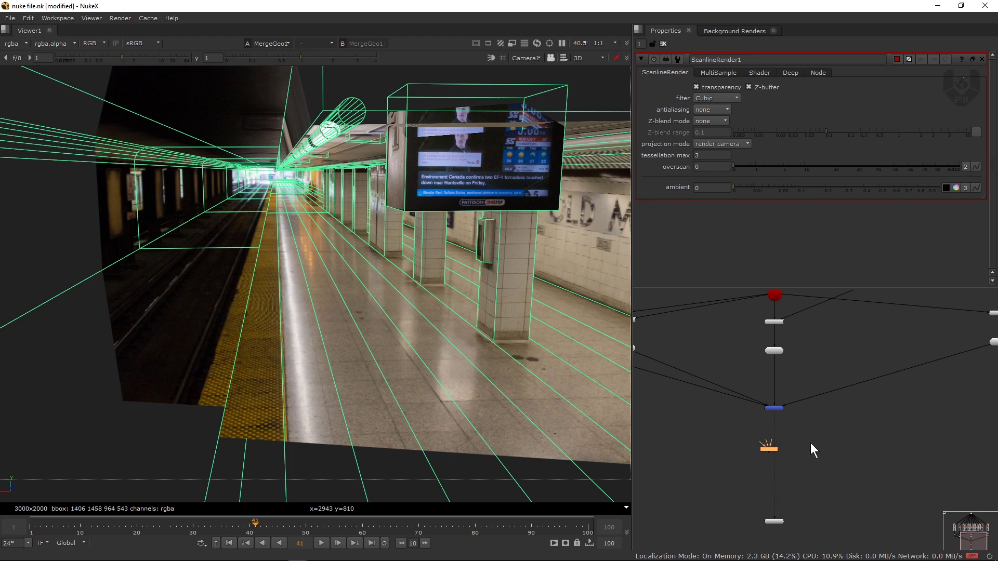
Step: Show ScanlineRender1 in the viewer and connect its obj/scn input to MergeGeo1
scroll(795, 439, up, 3)
key(1)
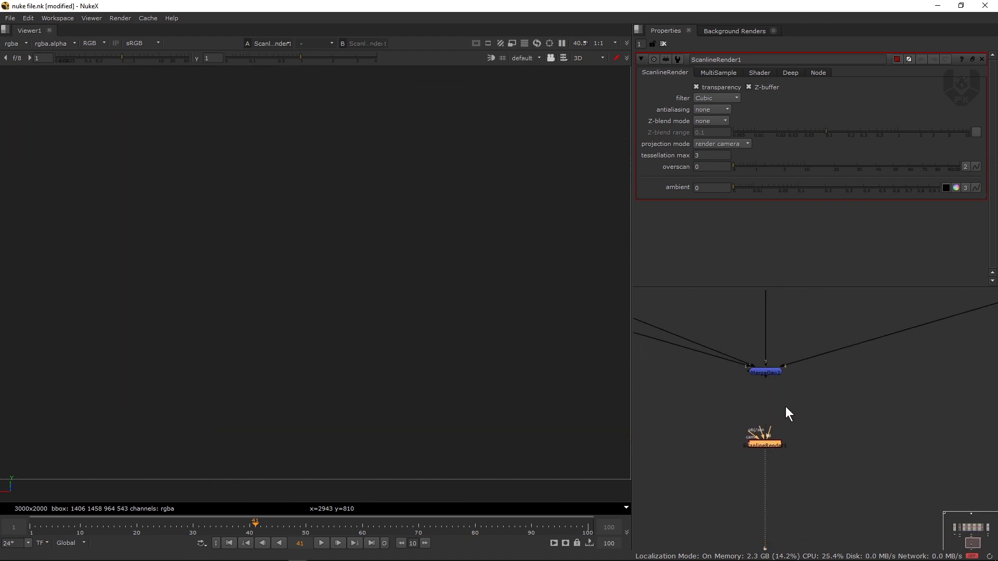
scroll(785, 406, up, 2)
drag(741, 395, 758, 362)
scroll(759, 416, down, 3)
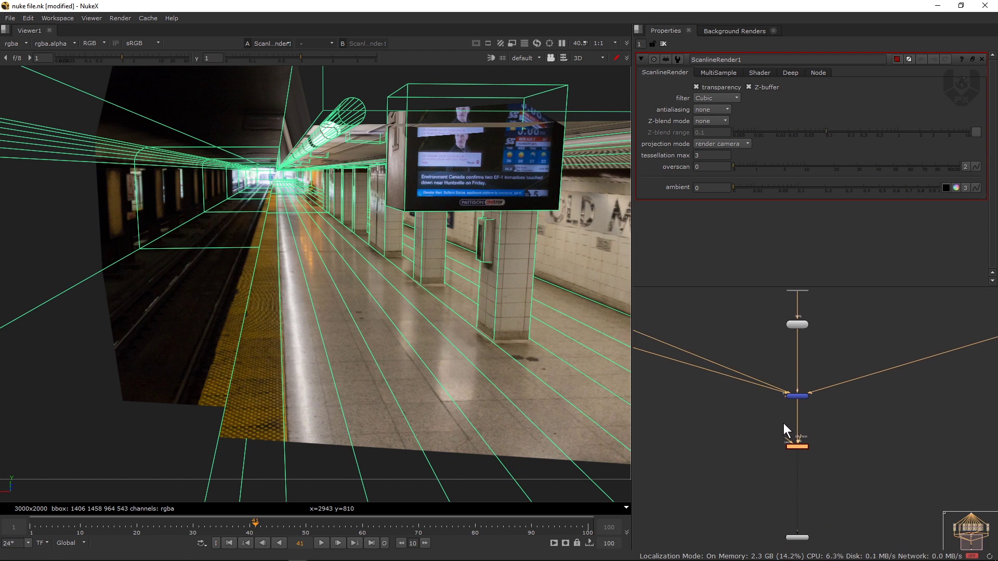
Step: Duplicate the shared camera beside ScanlineRender1 and connect the copy to the renderer's cam input
middle_drag(808, 327, 772, 376)
click(783, 334)
click(730, 455)
key(ctrl+v)
scroll(757, 462, up, 3)
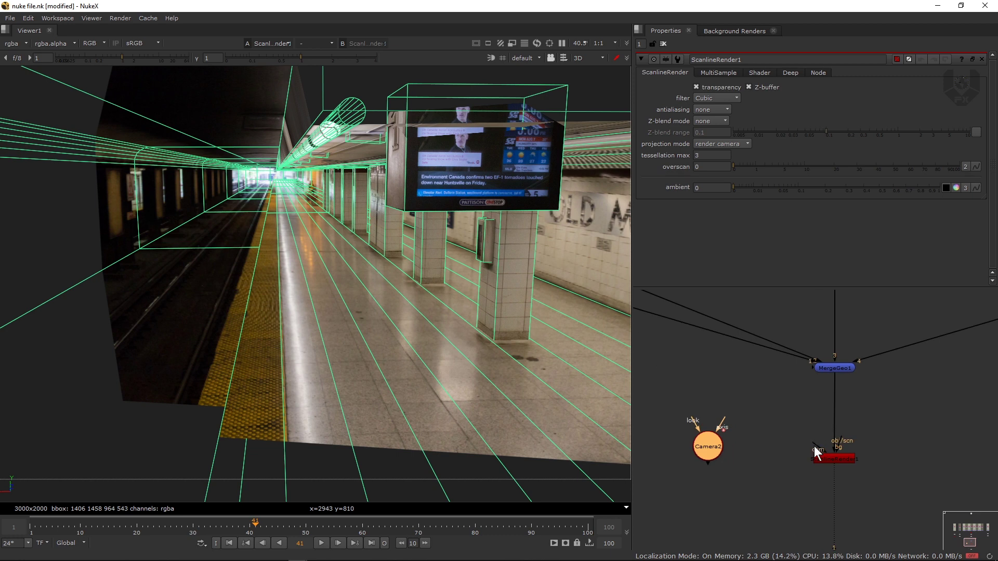
drag(815, 449, 707, 447)
drag(715, 449, 728, 461)
Step: Turn off read from file on Camera2 and set its near clipping value to 0.176
double_click(729, 462)
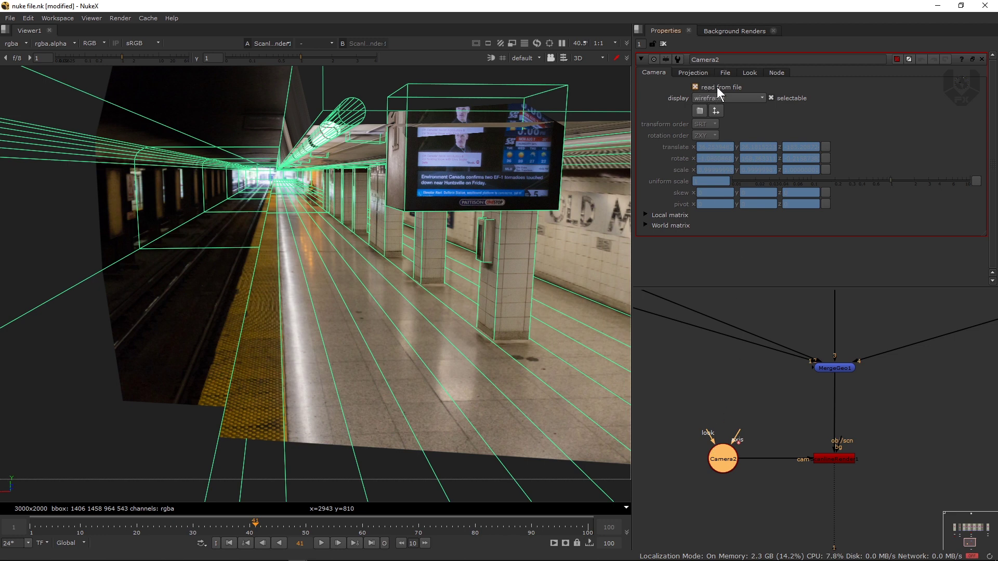
click(695, 87)
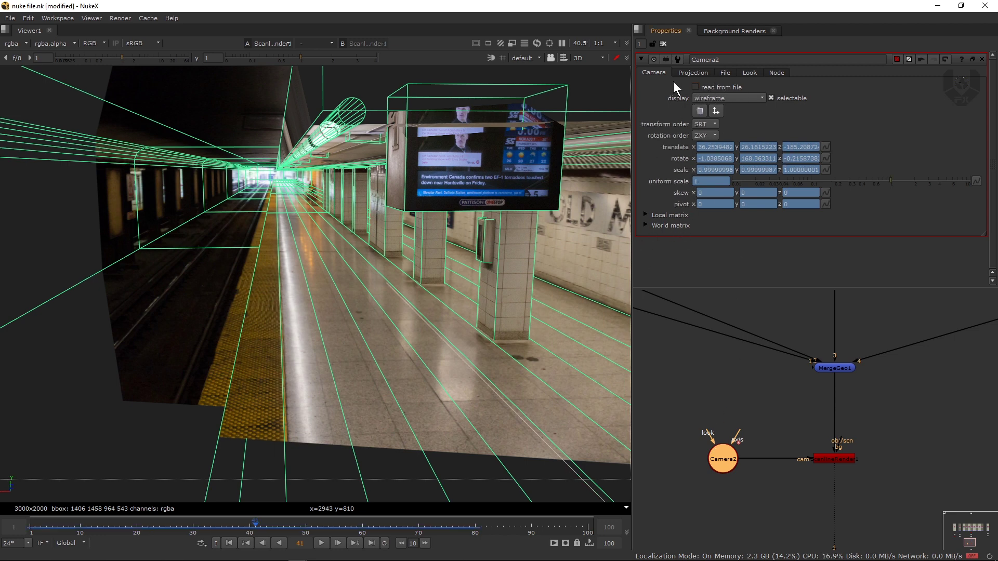
click(692, 74)
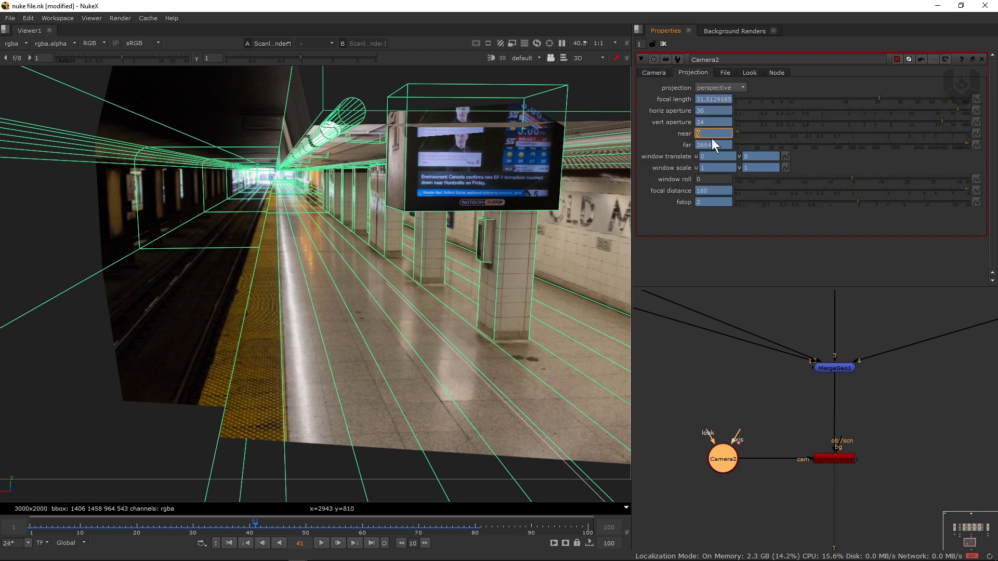
text(0.1)
key(Return)
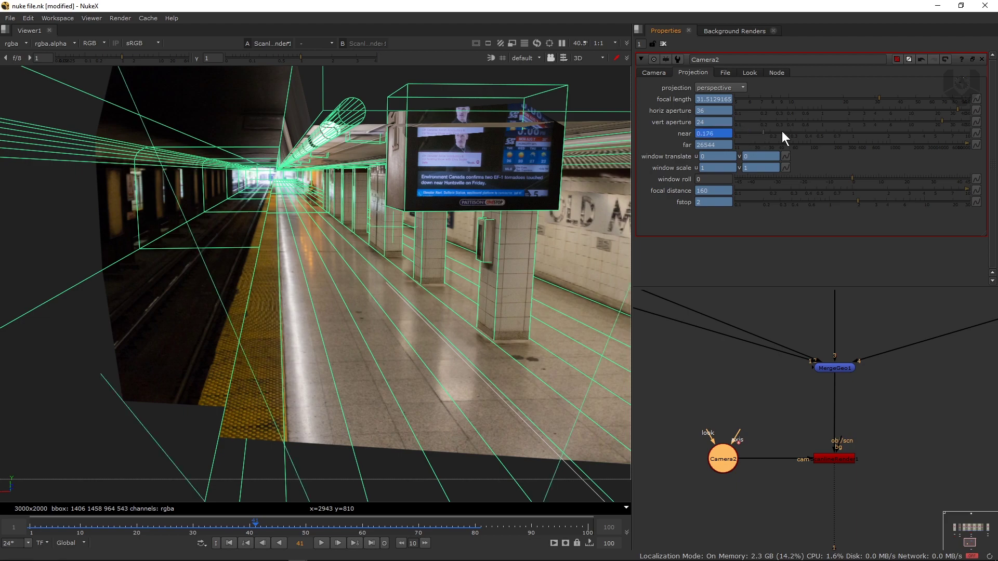
Step: Set Camera2's uniform scale to 10 and inspect the enlarged camera beside the platform geometry
ctrl+drag(554, 283, 441, 360)
click(653, 73)
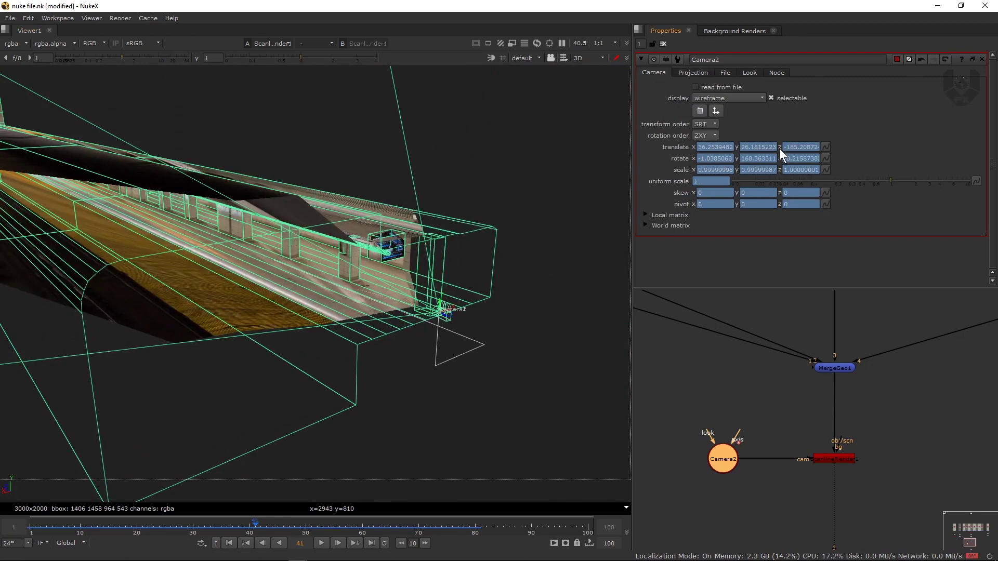
drag(897, 179, 970, 178)
scroll(551, 304, up, 4)
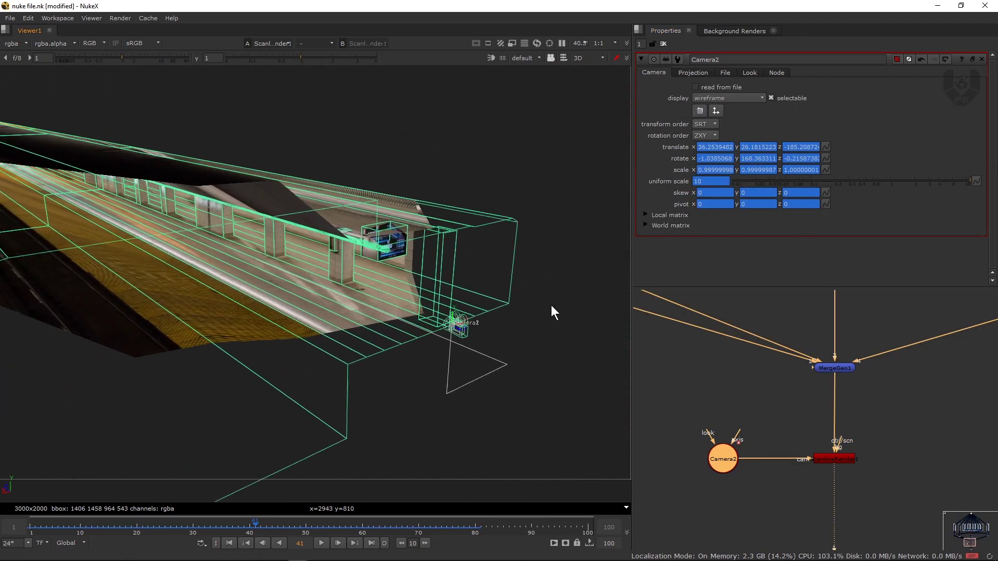
ctrl+drag(504, 298, 548, 290)
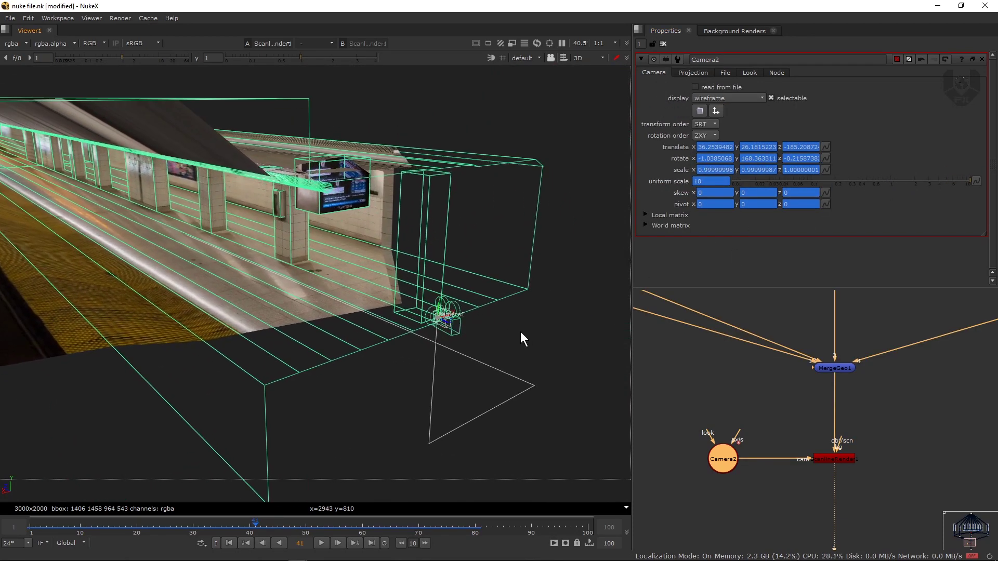
click(557, 330)
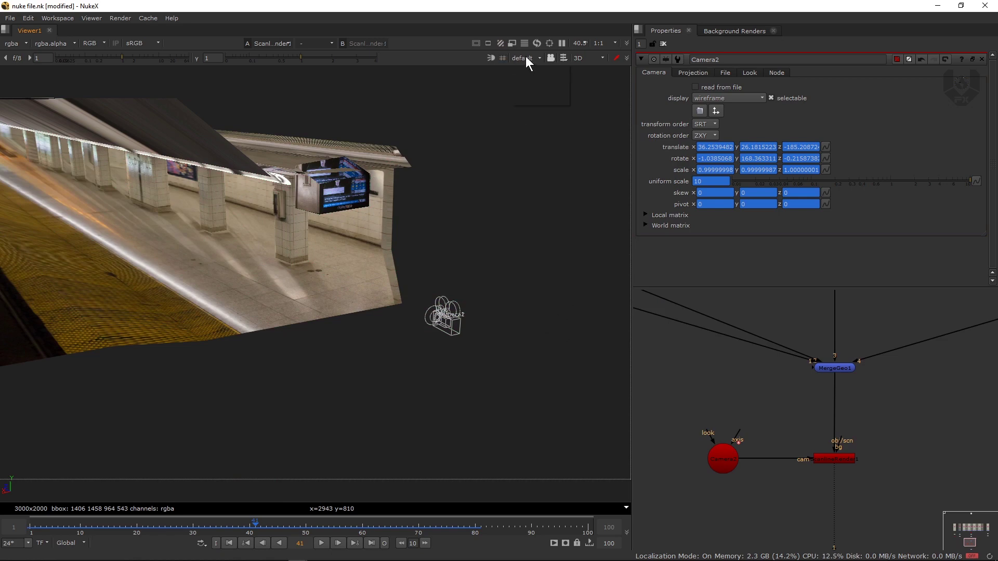
Step: Rename Camera2, the camera feeding ScanlineRender1, as render_cam
click(727, 459)
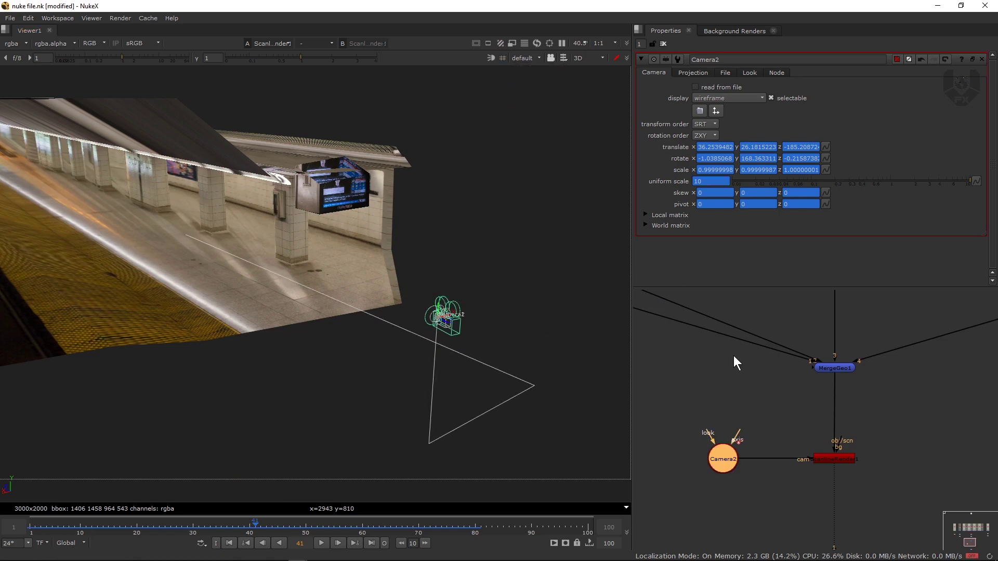
double_click(707, 59)
text(rende)
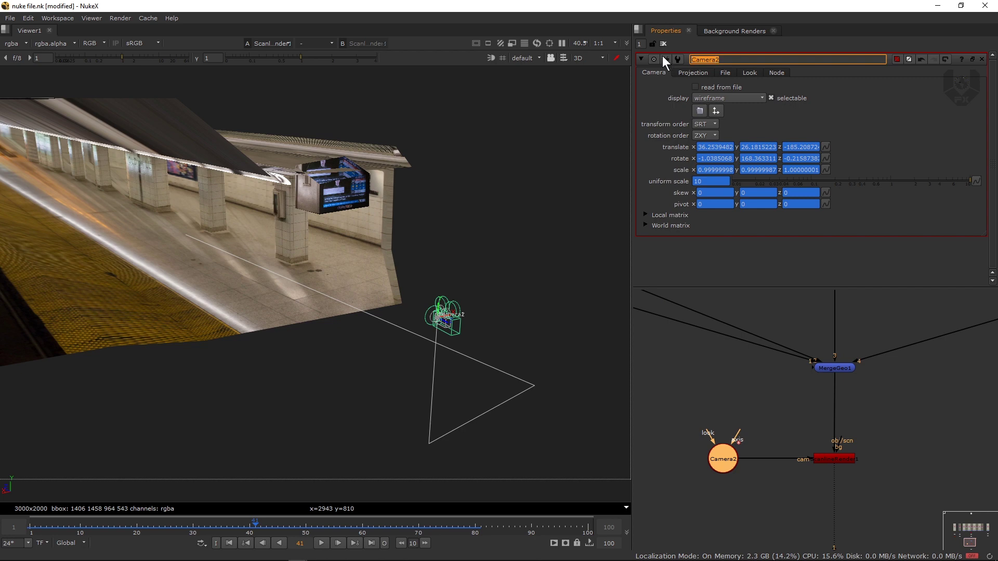
text(r_cam)
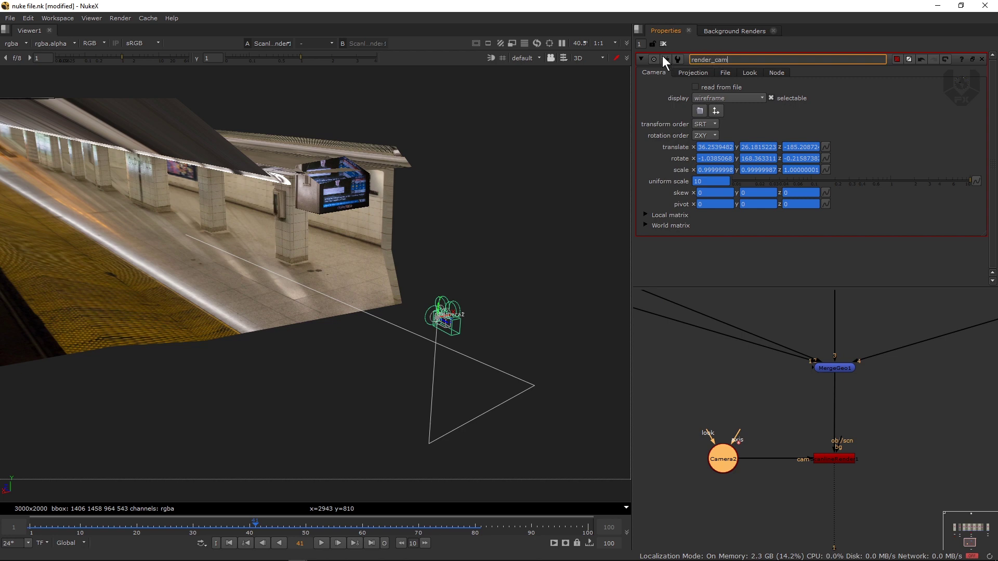
click(712, 407)
click(721, 452)
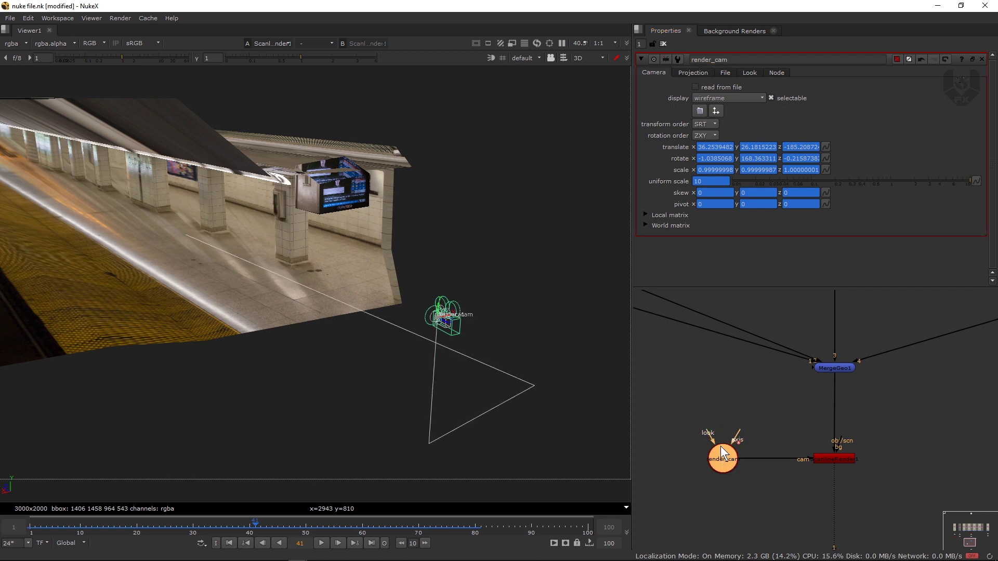
Step: Look through render_cam in the 3D viewer and lock the view to that camera
click(541, 79)
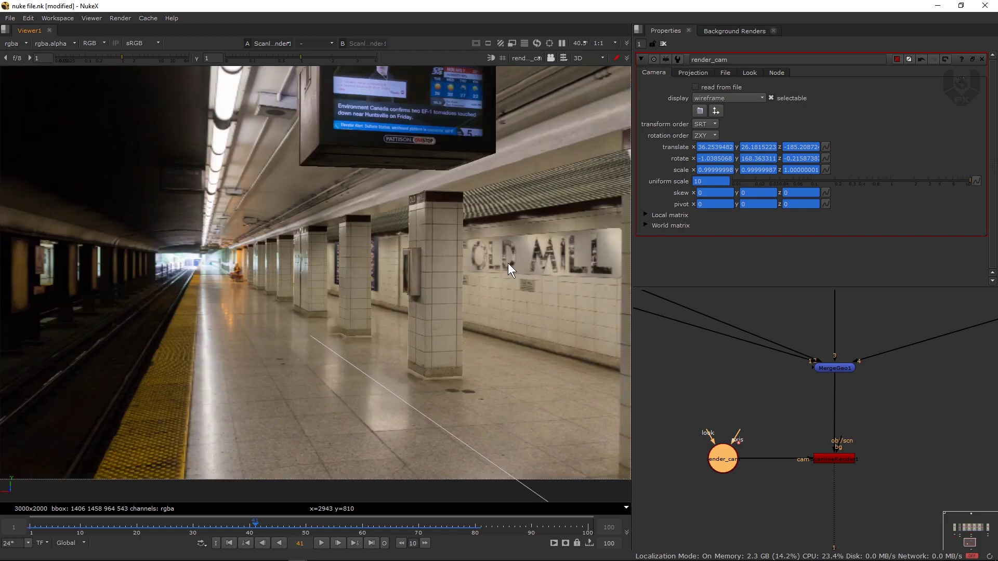
click(489, 268)
scroll(484, 269, down, 3)
scroll(478, 270, up, 1)
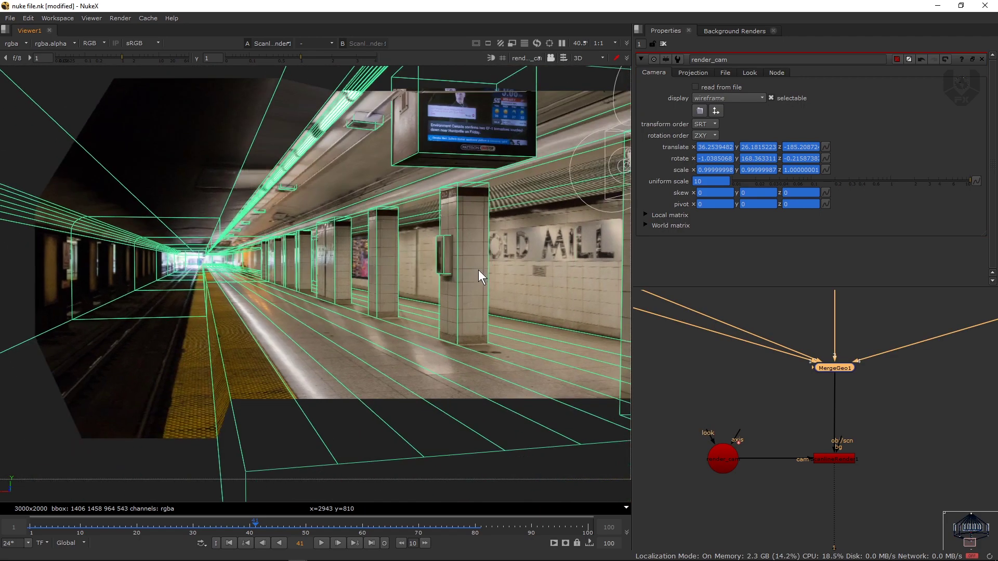
click(551, 58)
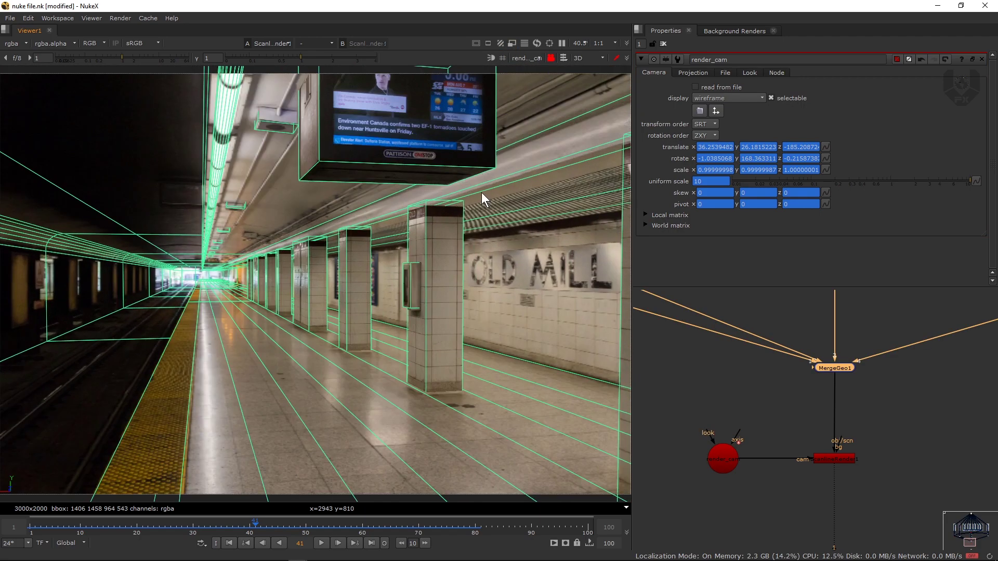
Step: Go to frame 1 and remove the animation from all of render_cam's knobs
click(748, 432)
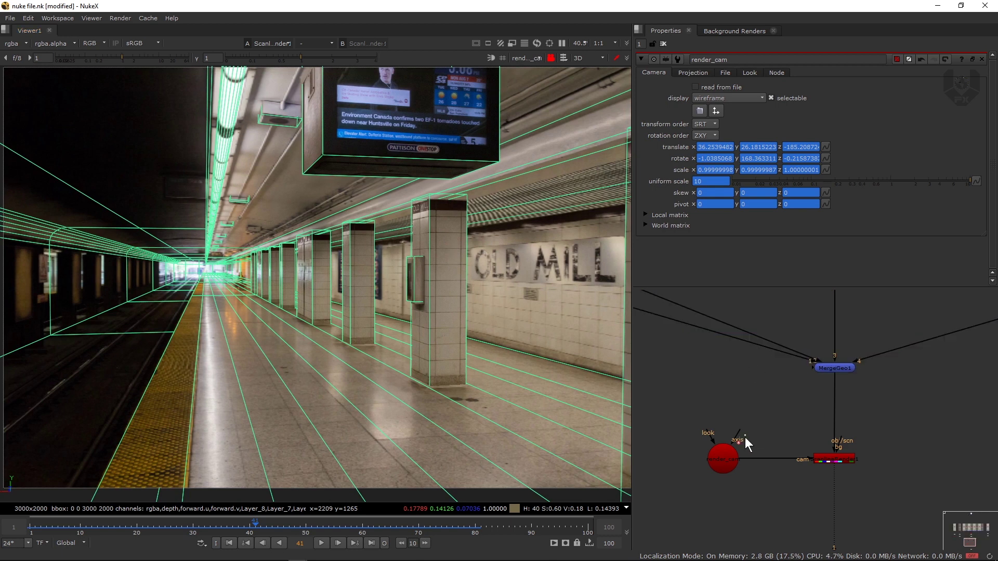
click(719, 459)
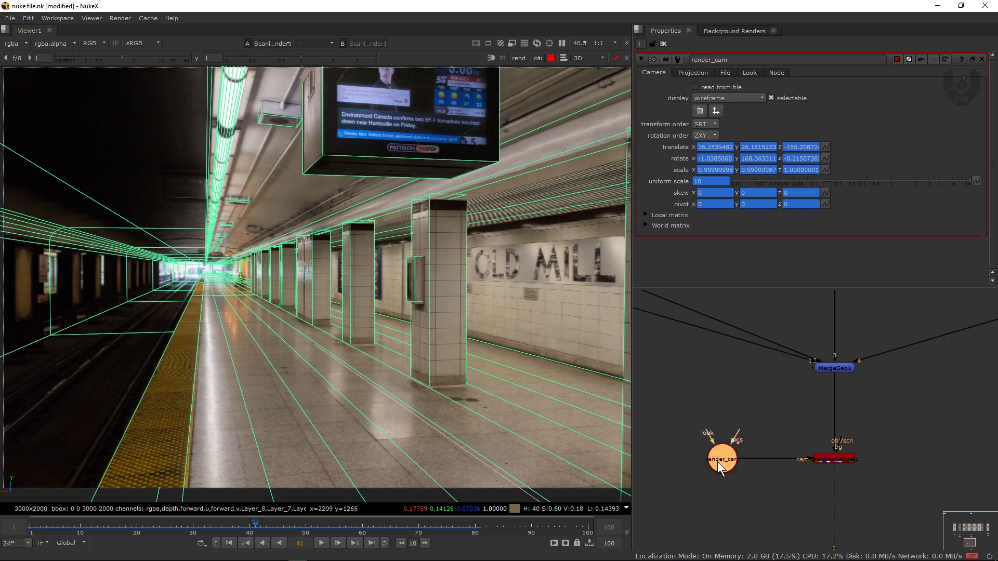
click(230, 544)
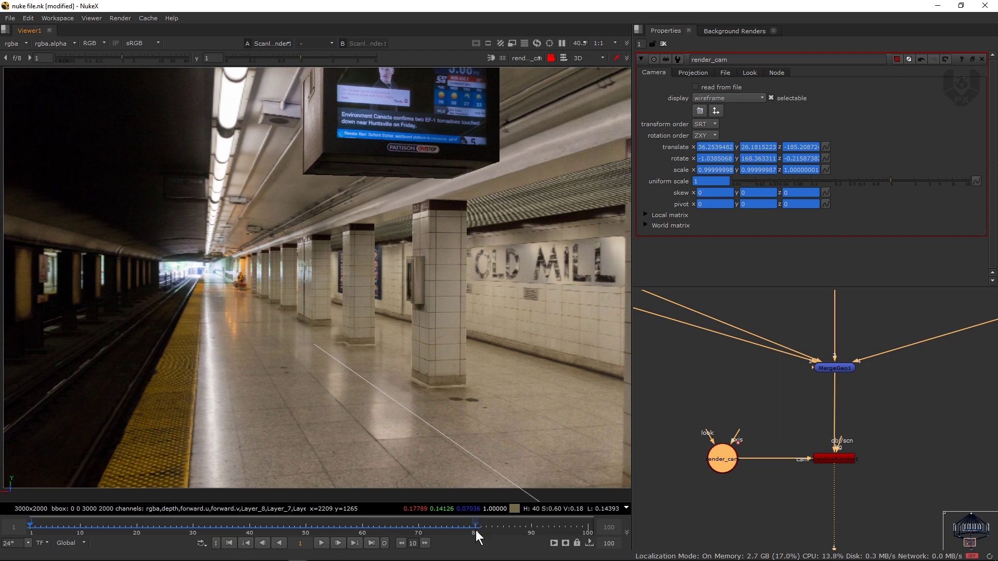
right_click(823, 146)
click(897, 118)
right_click(898, 120)
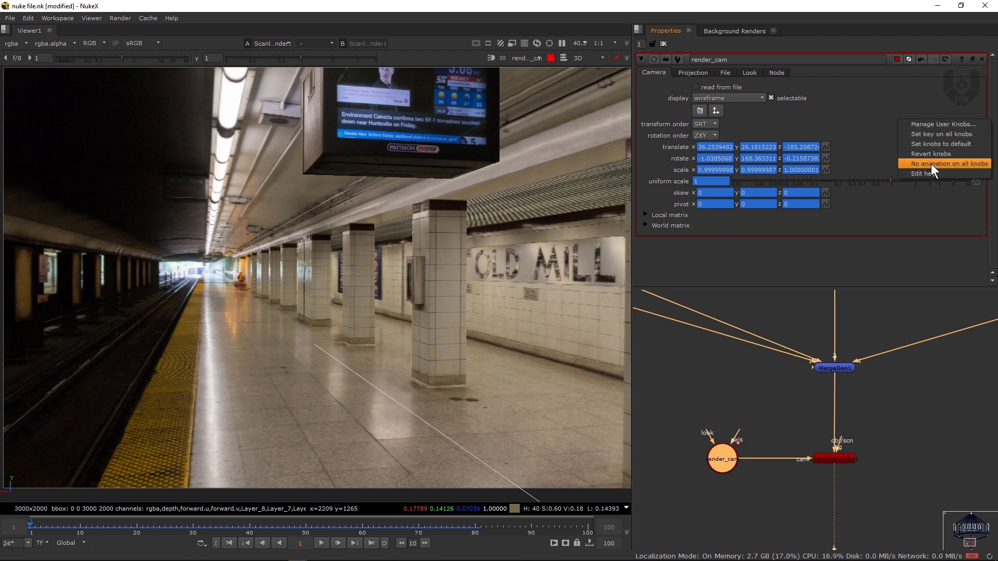
click(931, 164)
click(476, 292)
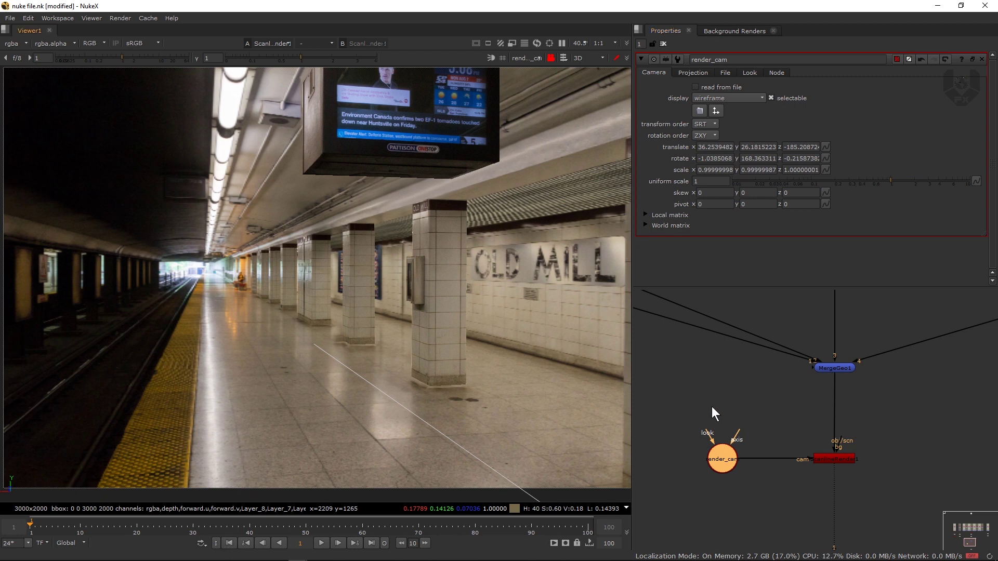
Step: Set keyframes on render_cam's translate and rotate values at frame 1
click(827, 147)
click(846, 151)
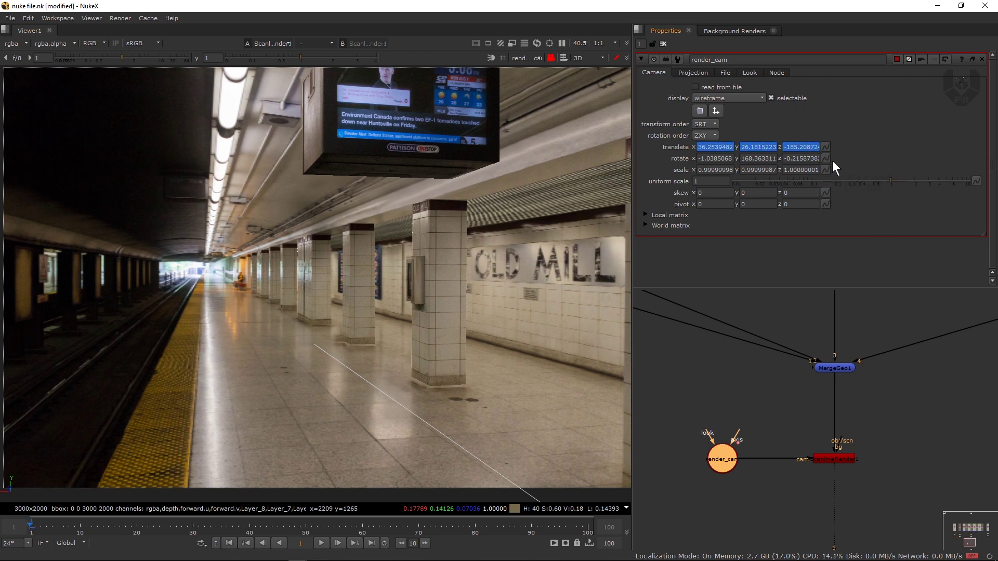
click(826, 158)
click(841, 164)
Step: Key render_cam's translate at frame 100 to about x 33.3, y 17.85, z -149.8, and play back the camera move
click(372, 543)
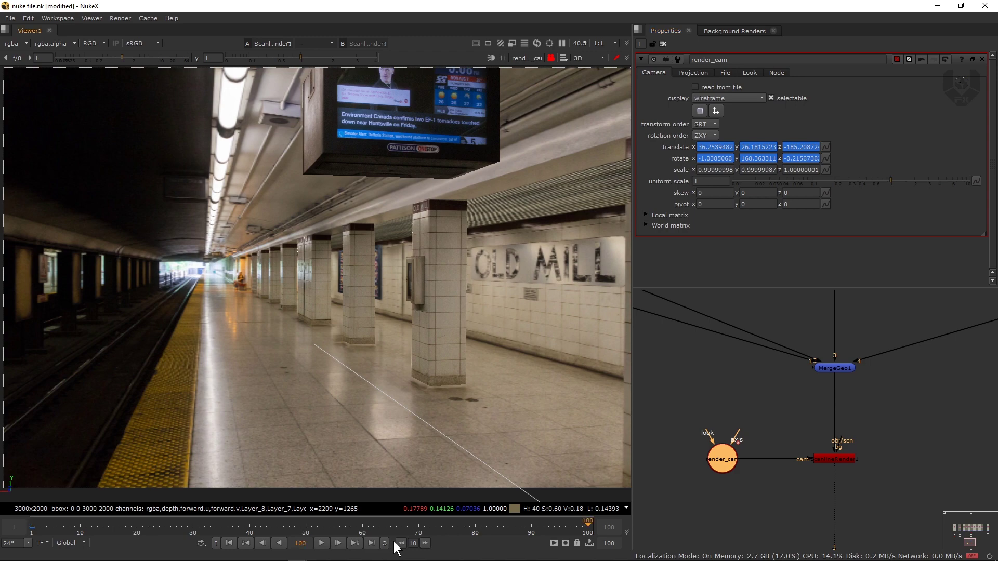
middle_drag(703, 147, 751, 147)
mouse_move(750, 147)
mouse_down()
mouse_move(726, 158)
mouse_move(733, 150)
mouse_up()
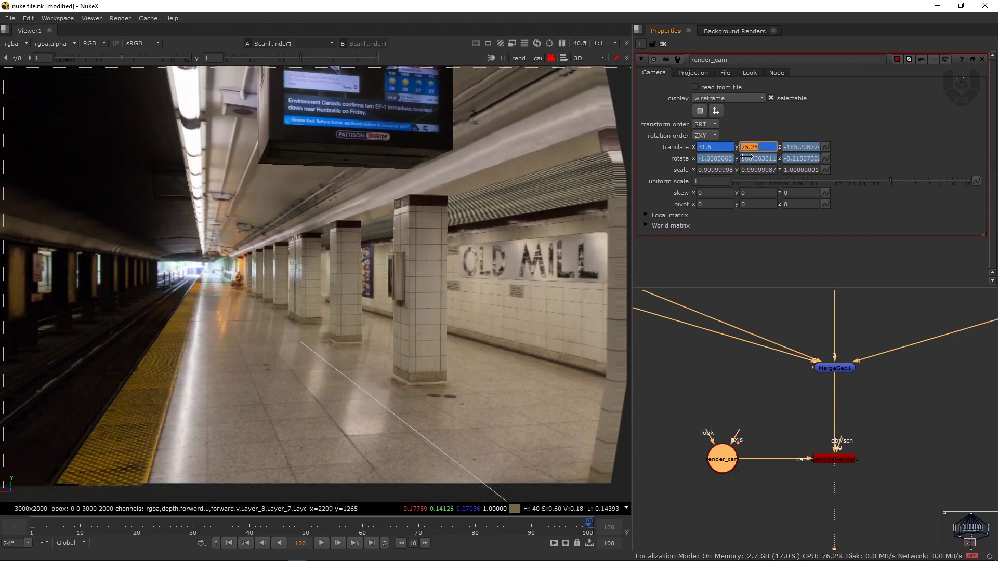
drag(800, 147, 831, 148)
scroll(381, 295, down, 2)
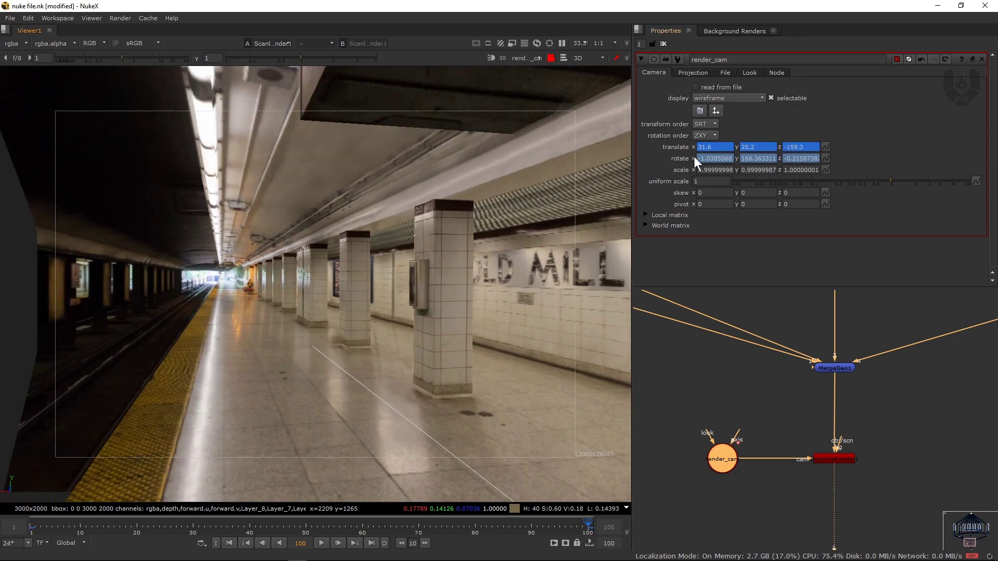
mouse_move(705, 148)
mouse_down()
mouse_move(775, 146)
mouse_move(719, 158)
mouse_up()
drag(793, 148, 878, 134)
click(321, 543)
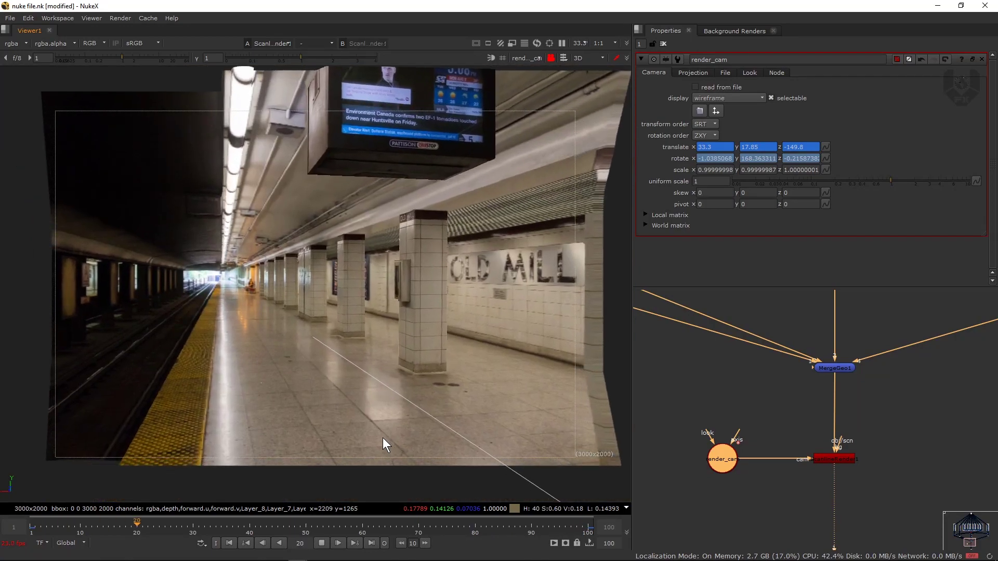
drag(323, 527, 253, 506)
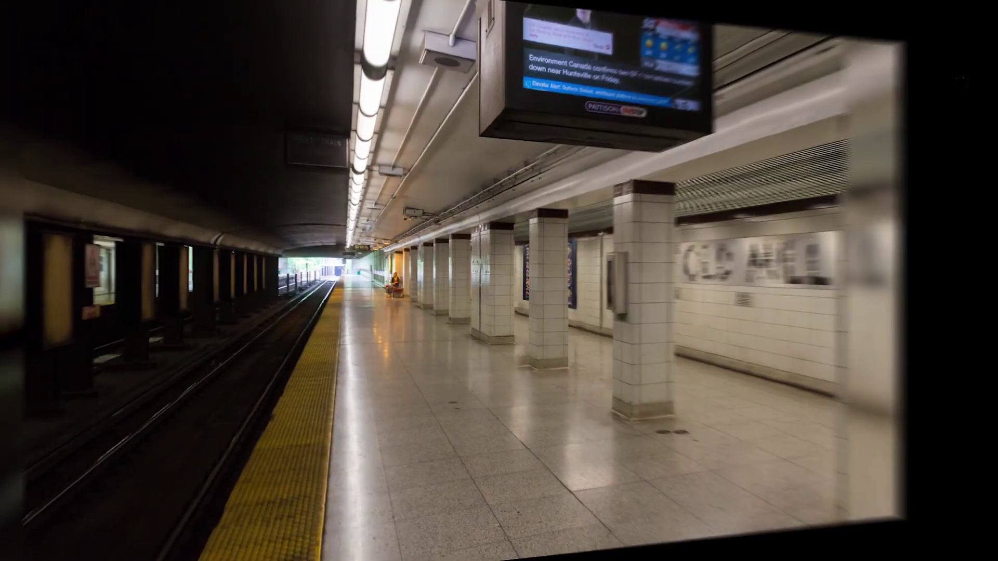